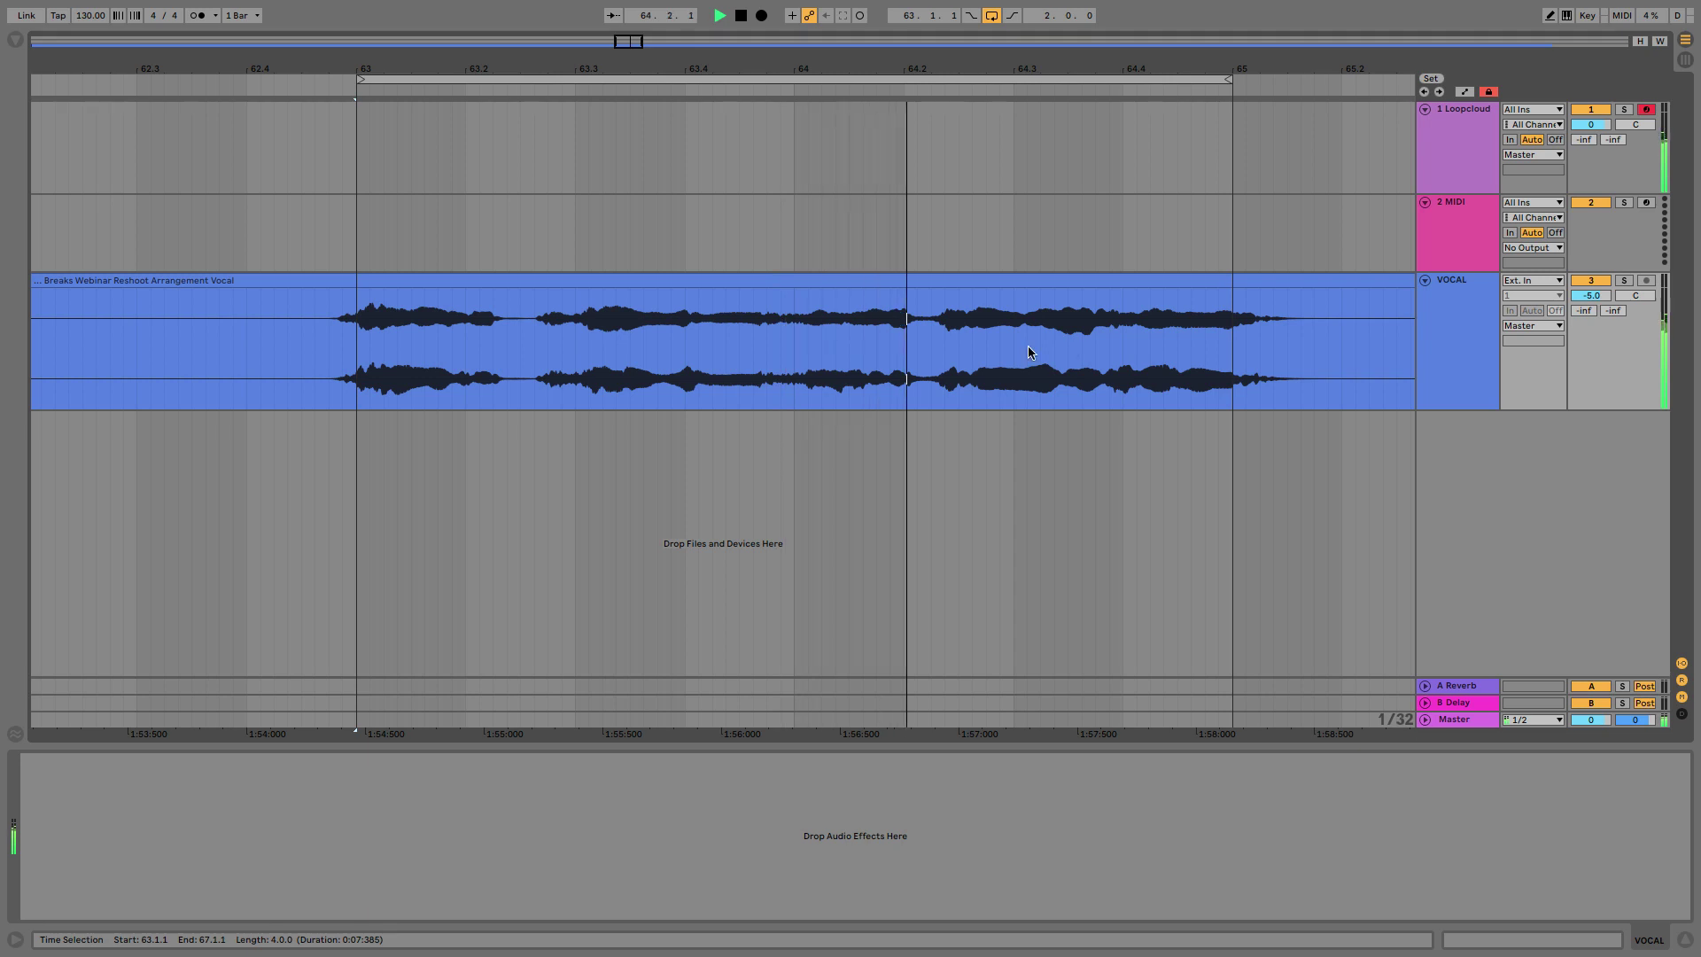
# Stop playback and add a Gate audio effect to the VOCAL track.
pyautogui.press('space')
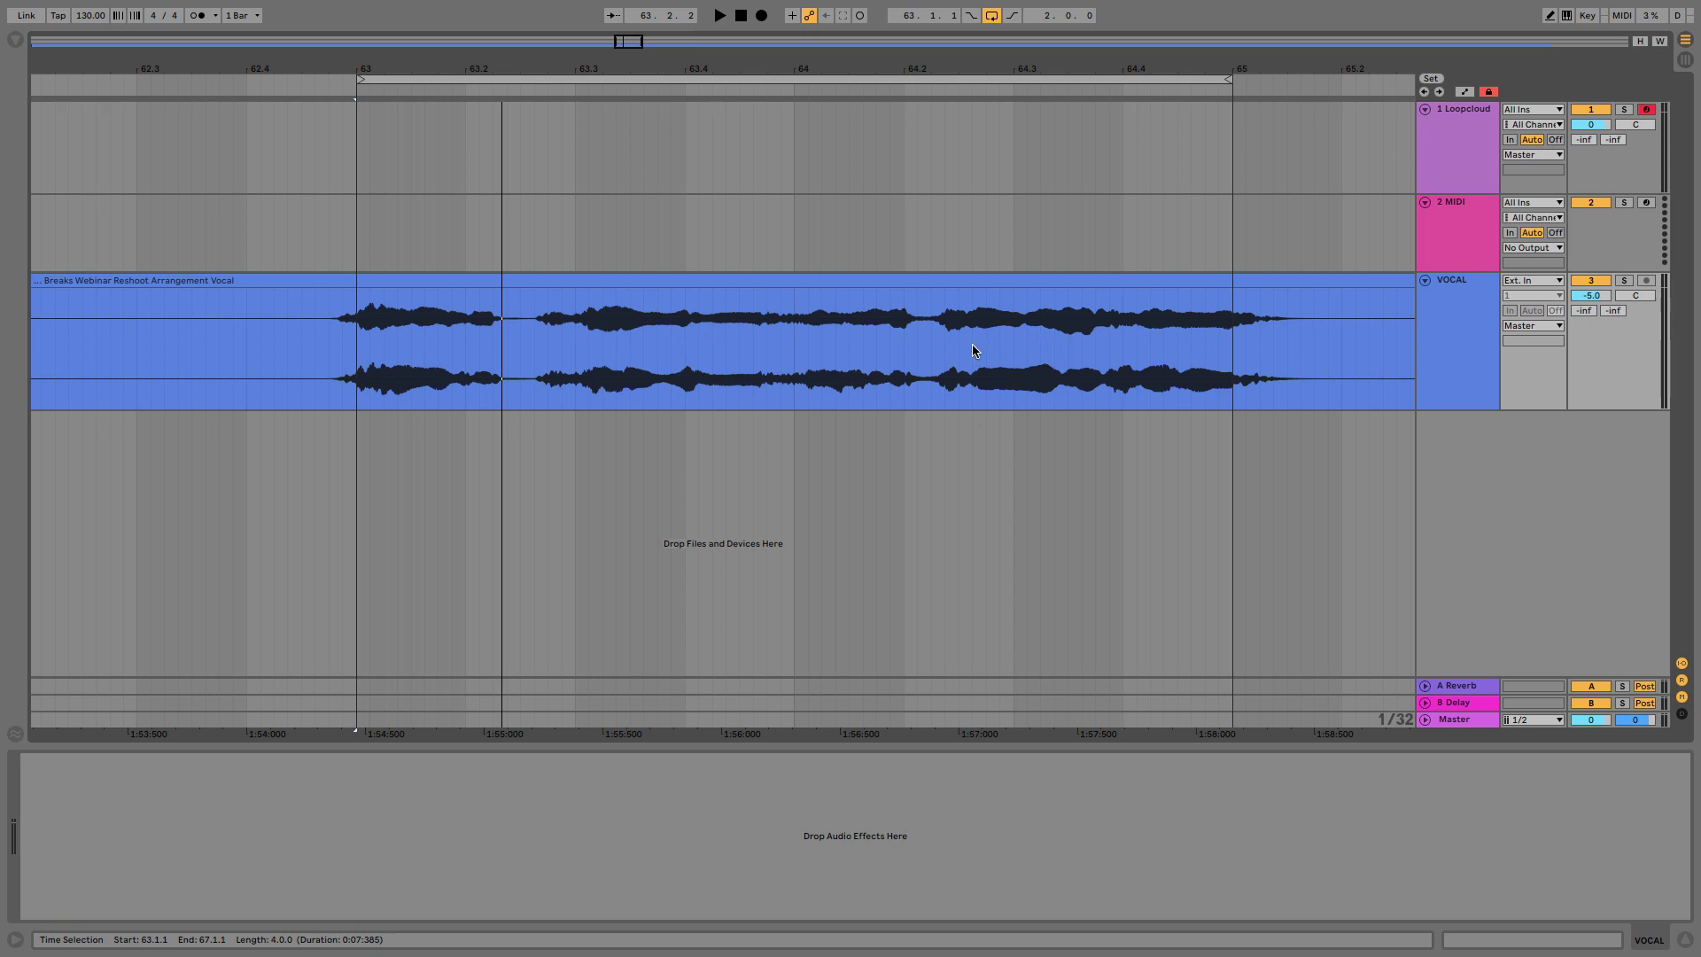
pyautogui.click(15, 41)
pyautogui.click(60, 214)
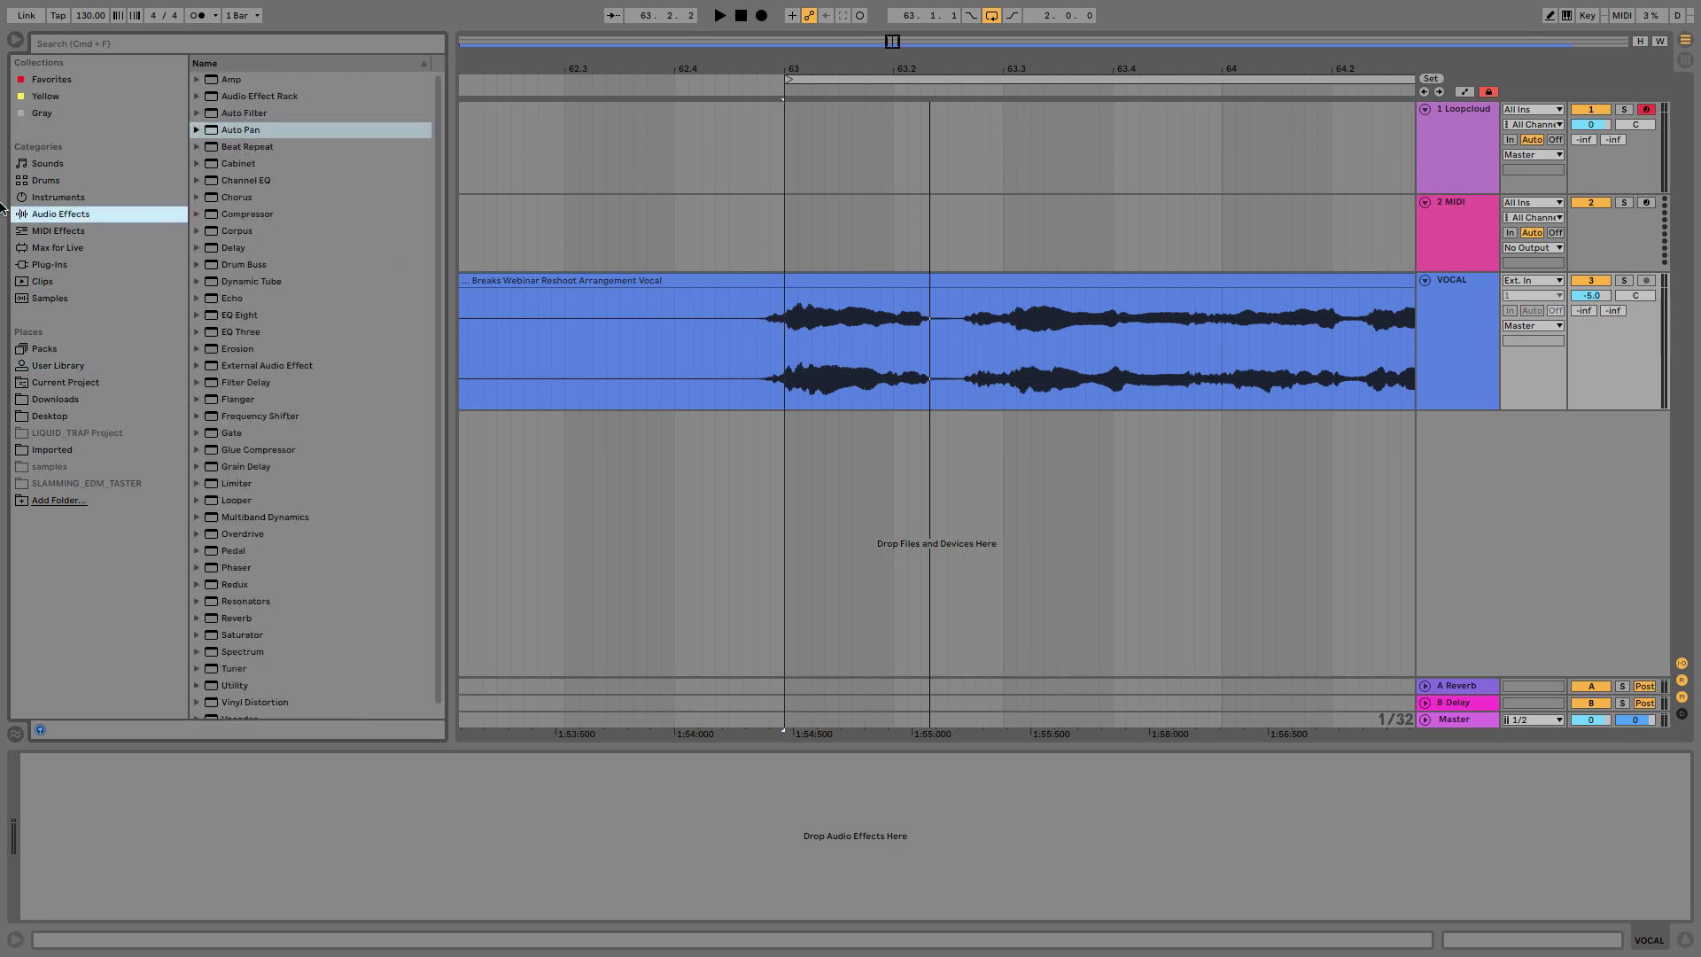
pyautogui.moveTo(239, 434); pyautogui.dragTo(632, 828)
pyautogui.click(18, 41)
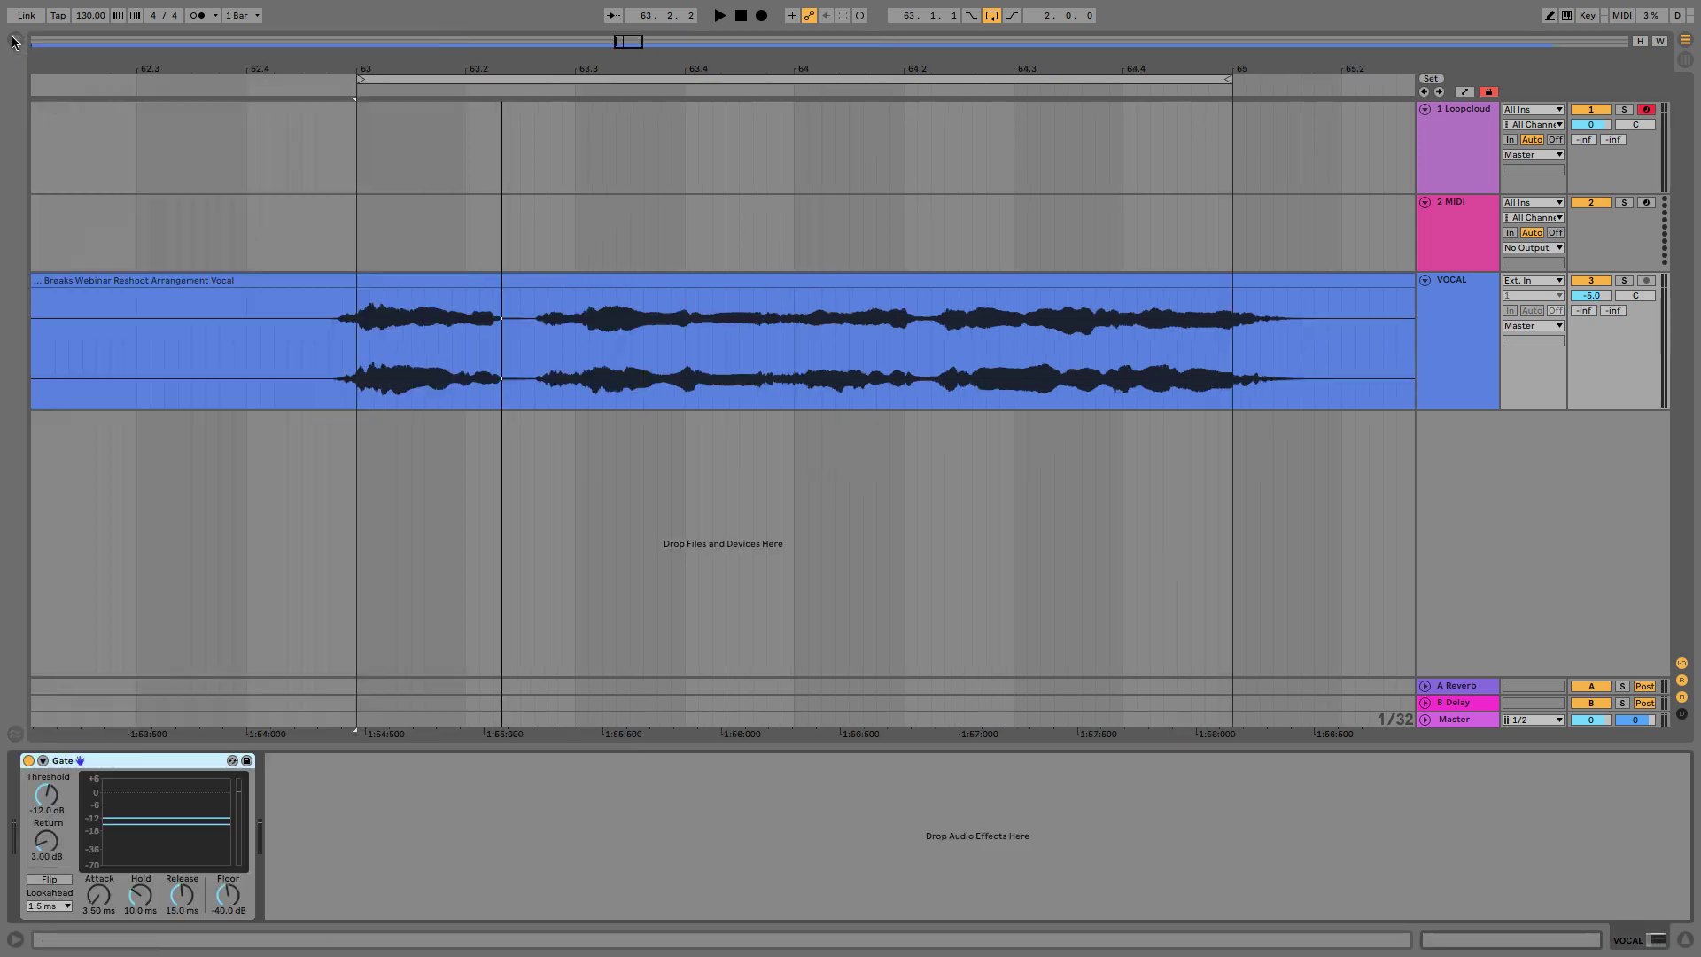
# Expand the Gate's sidechain section on the VOCAL track and enable Sidechain.
pyautogui.click(1453, 350)
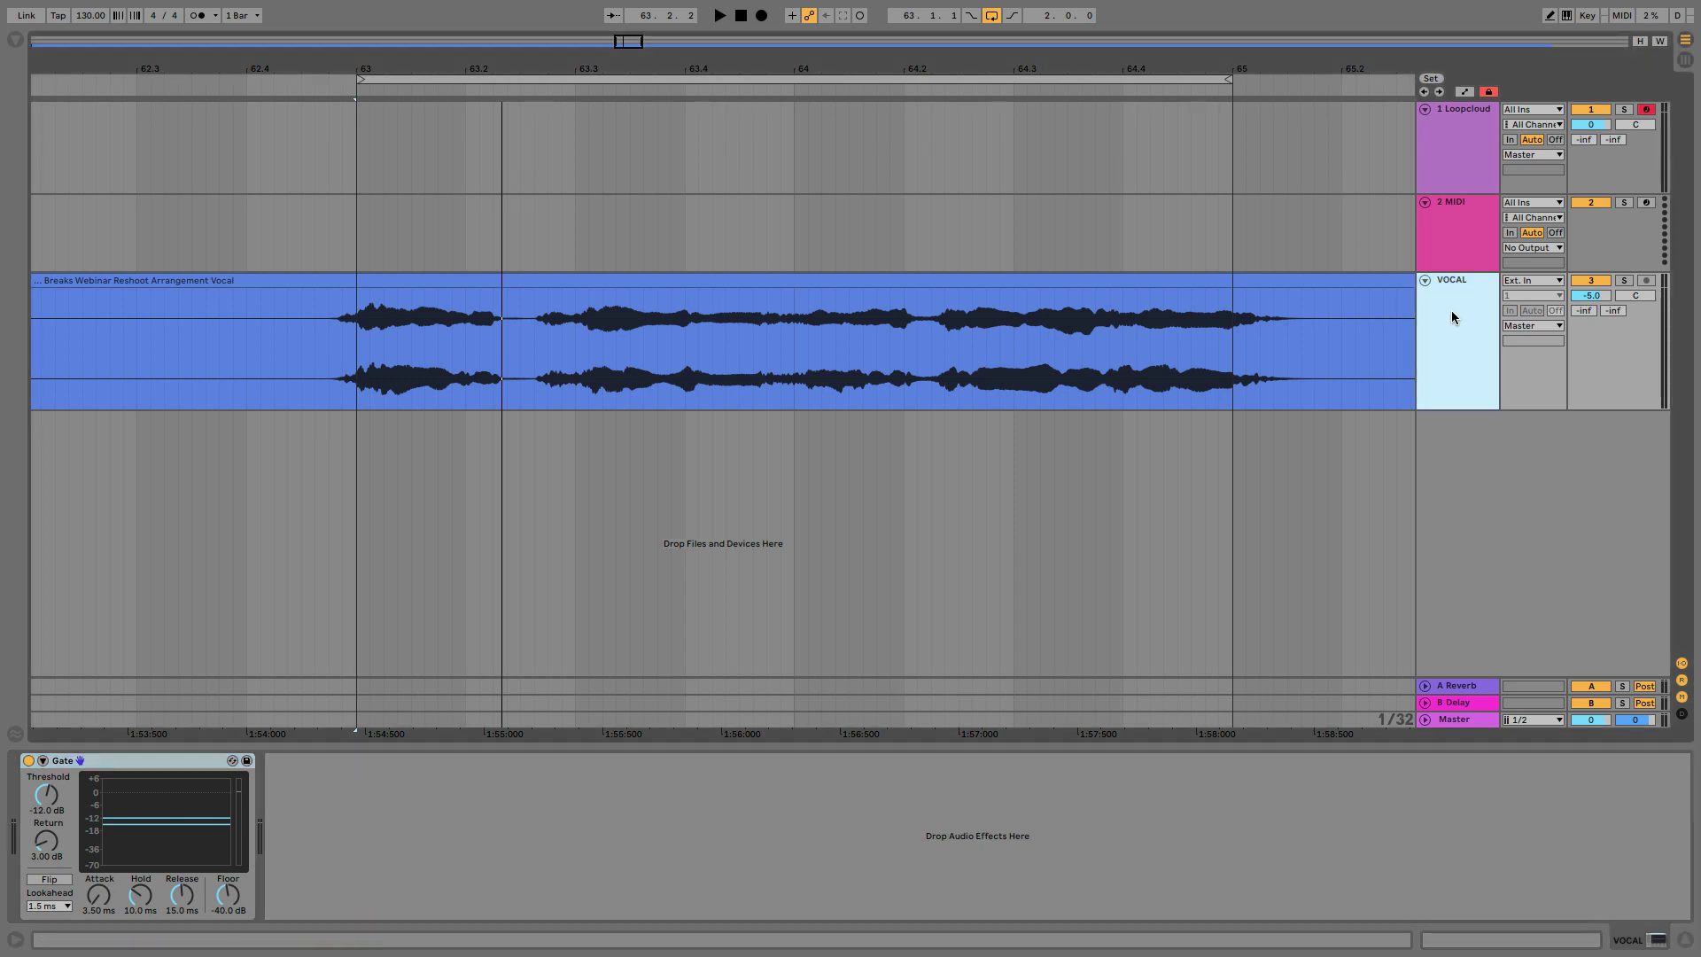
pyautogui.click(43, 760)
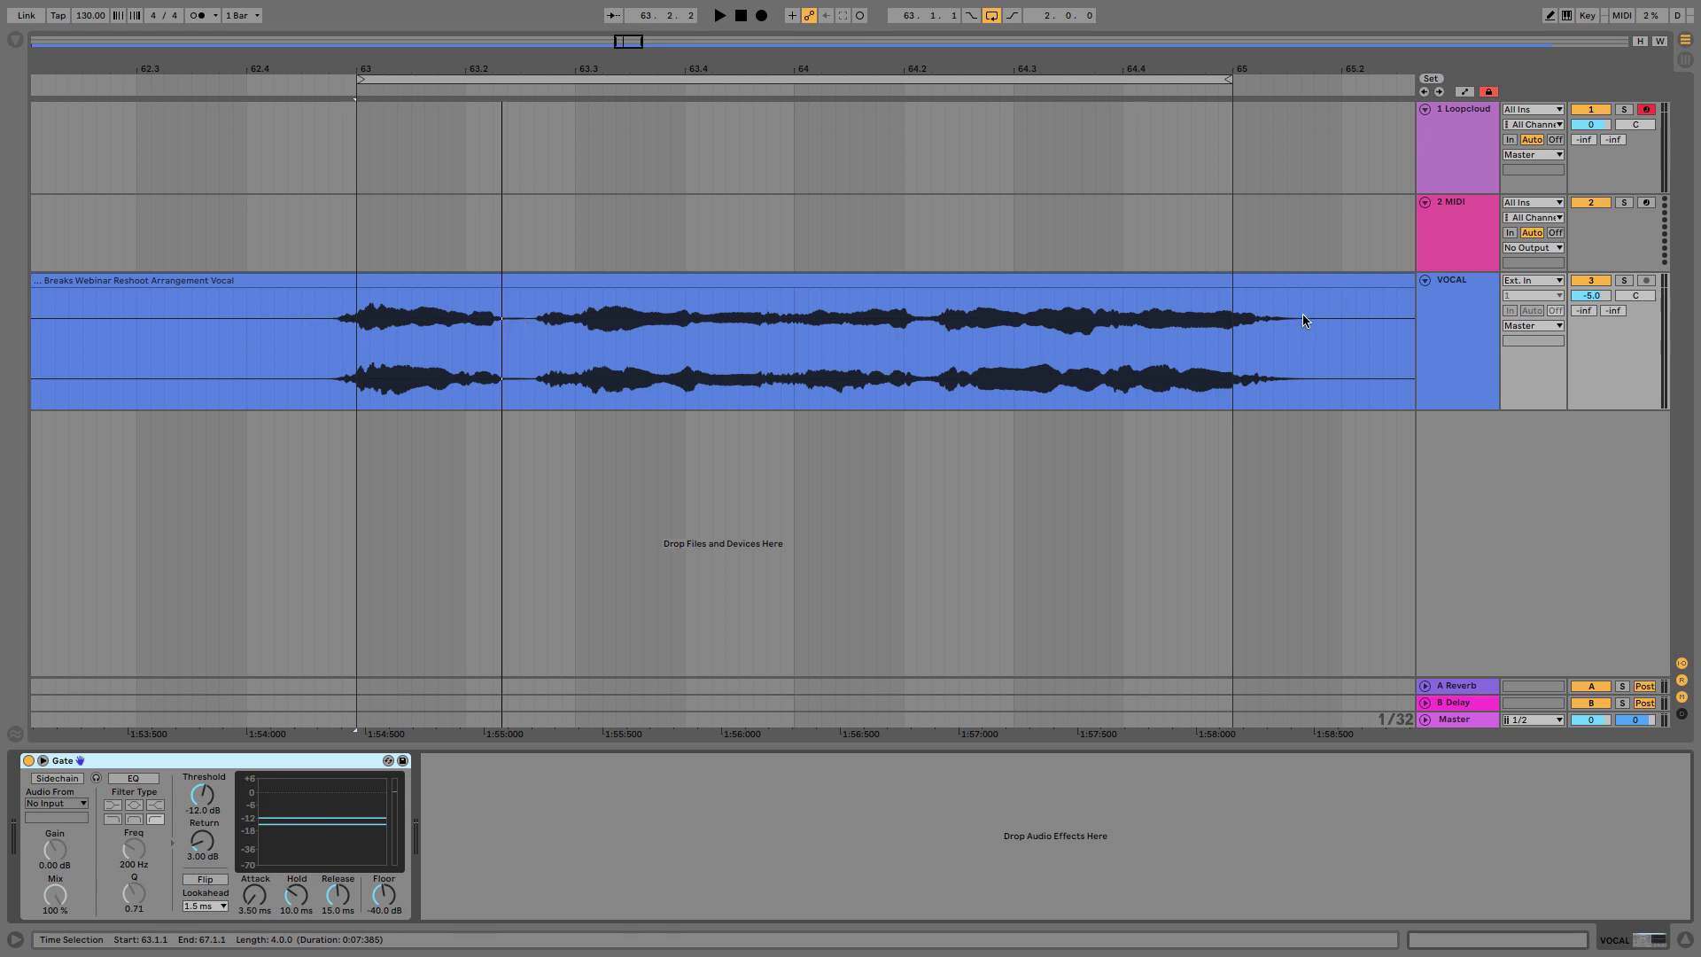
pyautogui.click(59, 778)
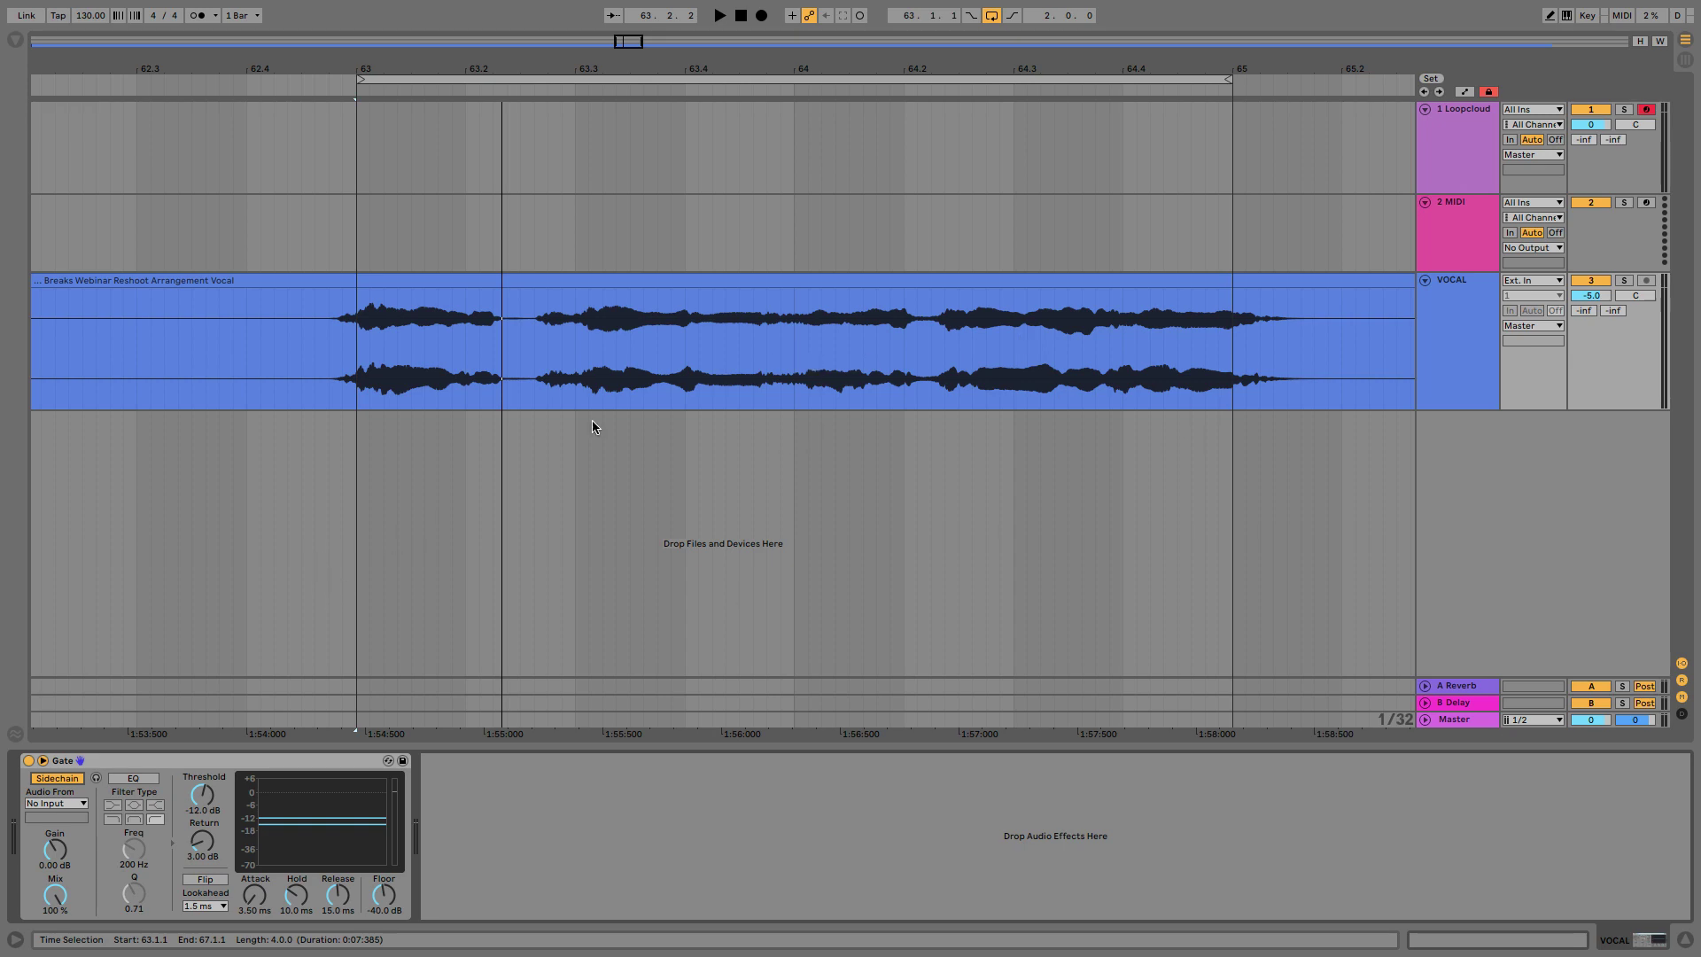
# Switch to Loopcloud, select the empty Track 5, and search in a new tab for samples tagged Closed hi hat and Free.
pyautogui.hotkey('ctrl', 'Right')
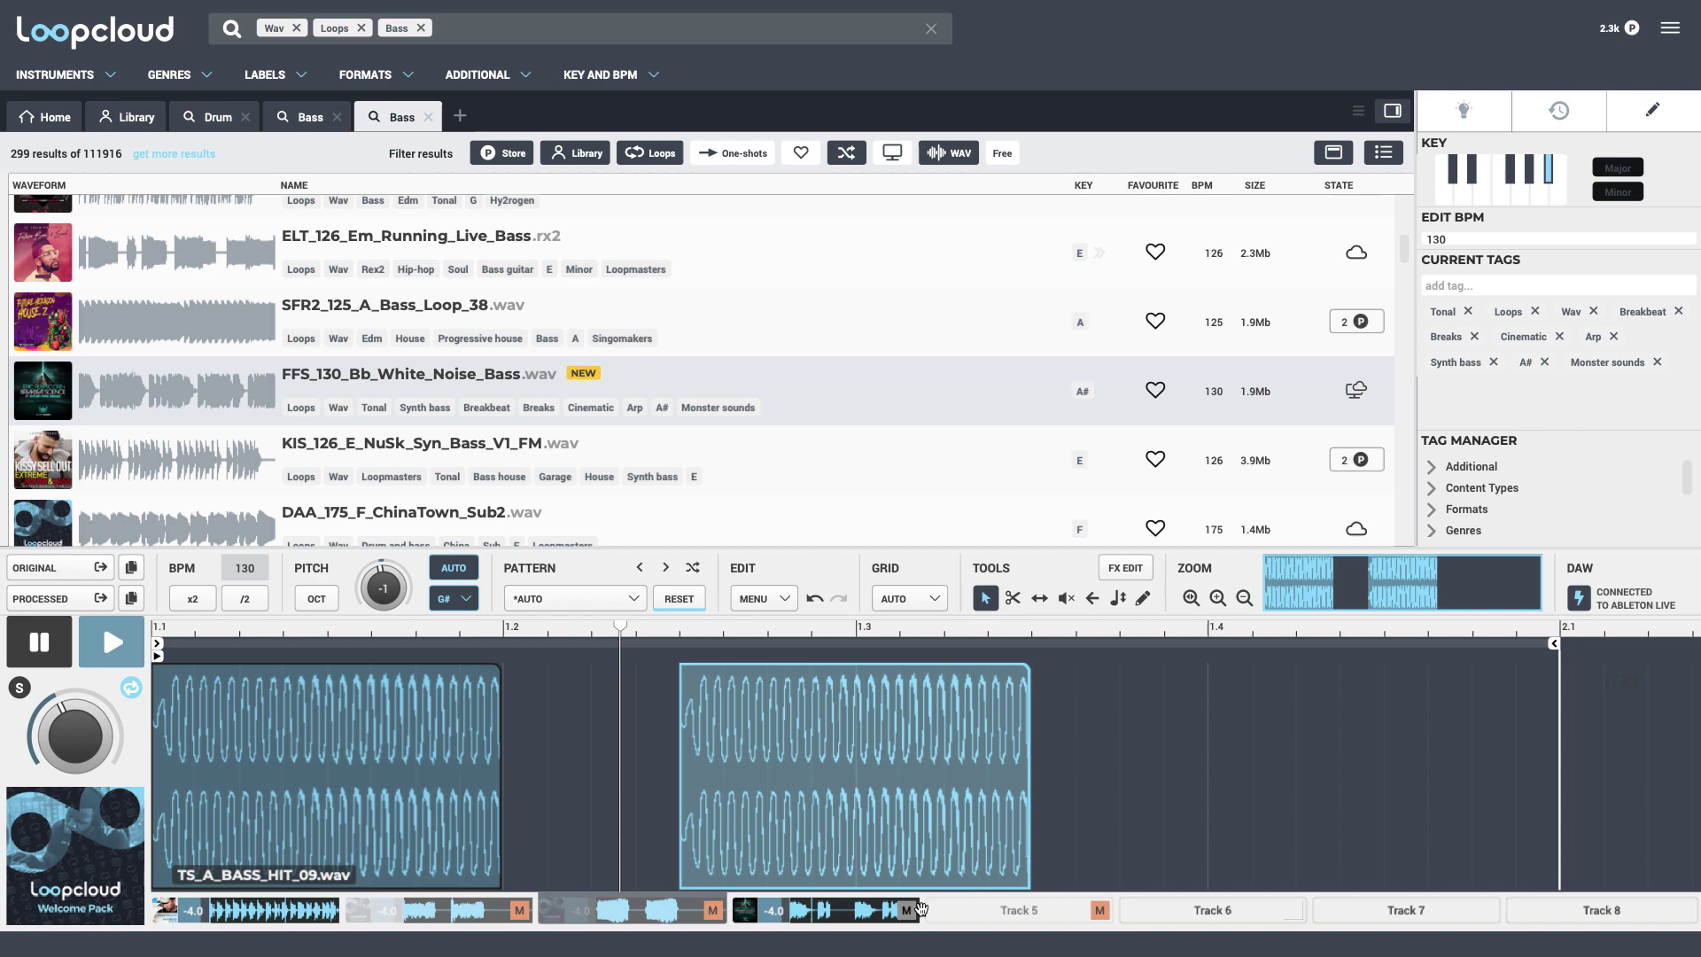
pyautogui.click(1019, 911)
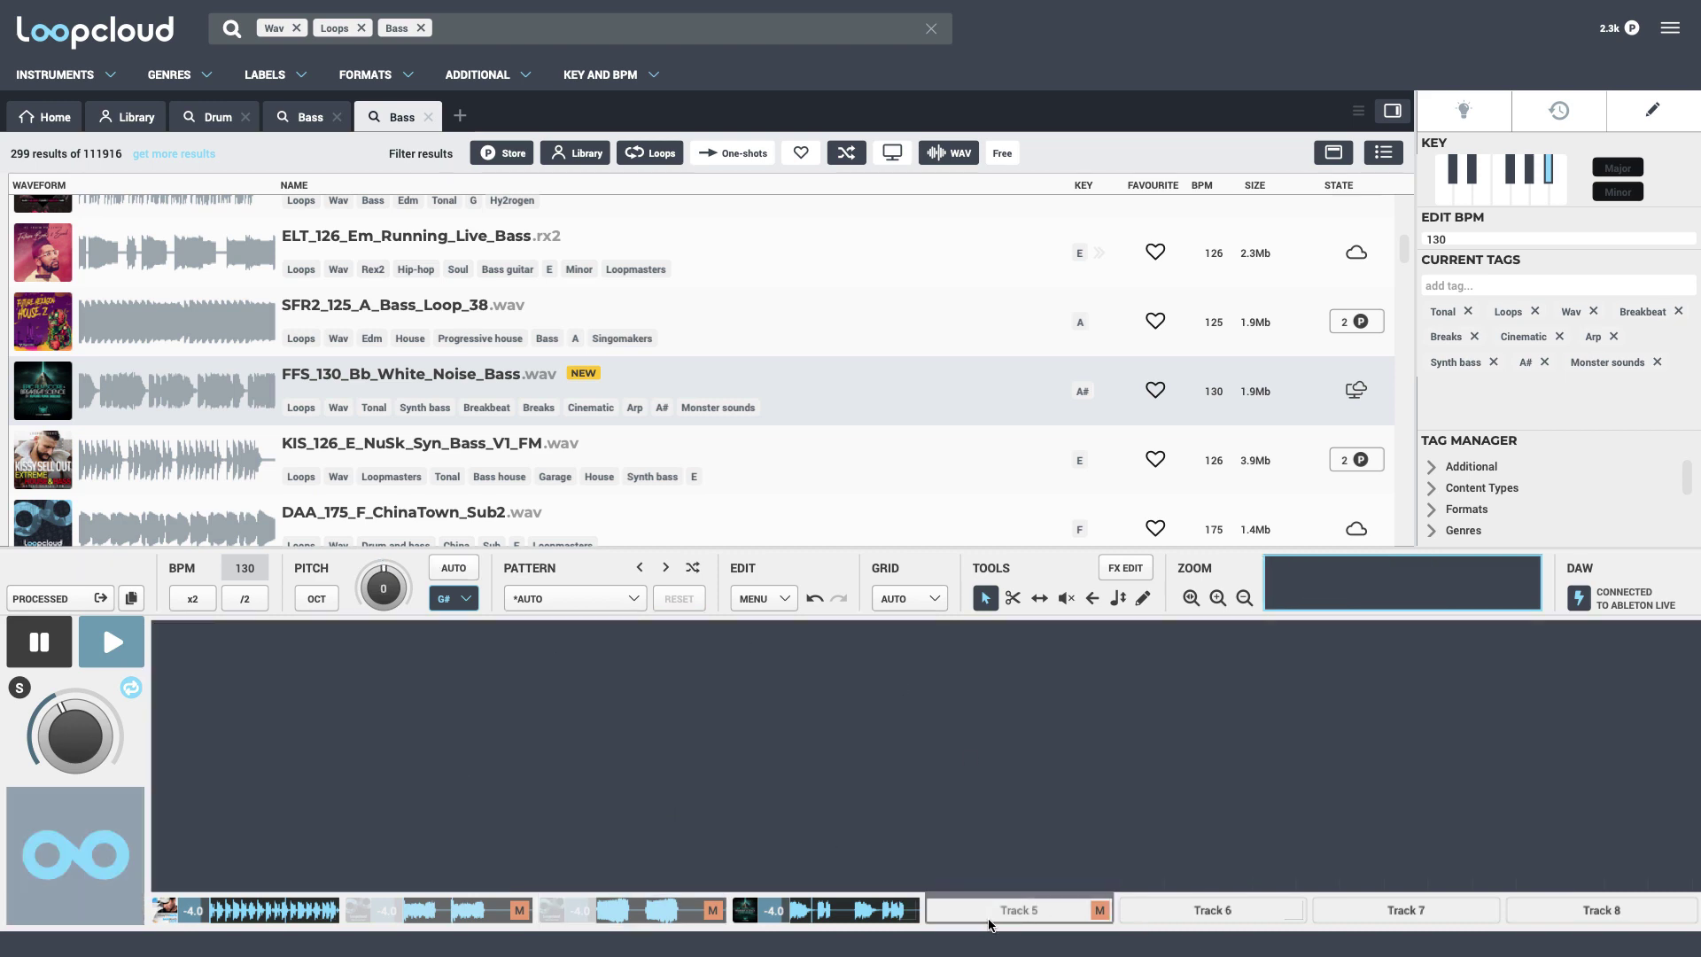
pyautogui.click(460, 116)
pyautogui.write('hat')
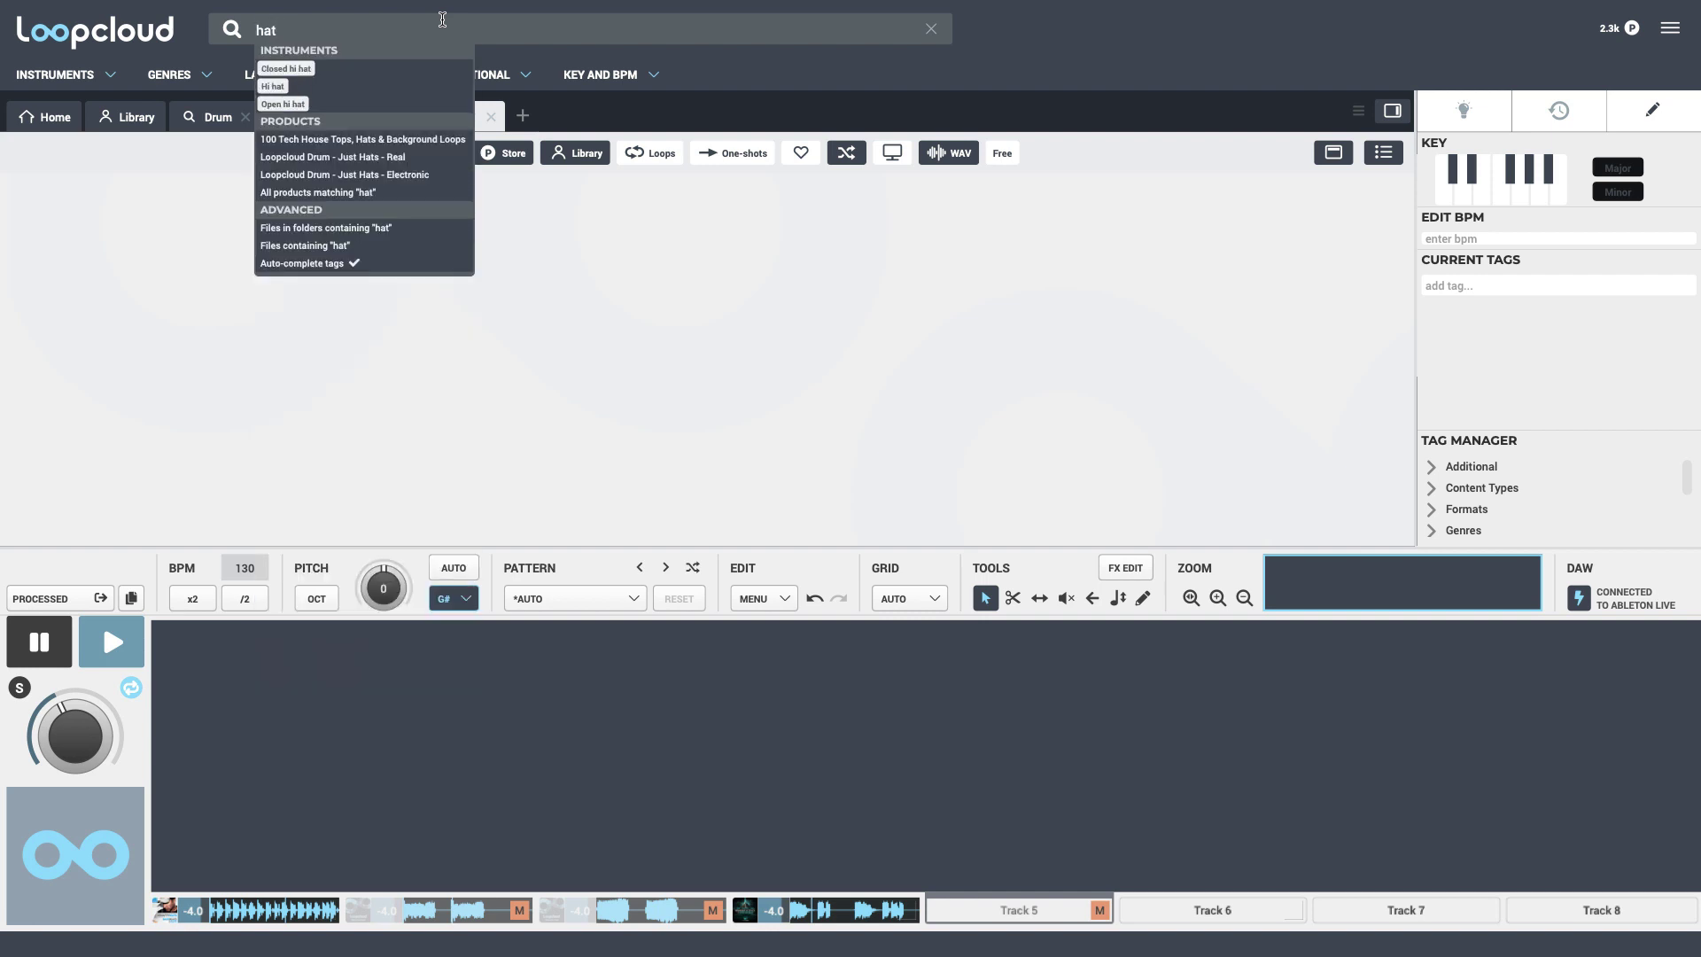
pyautogui.click(285, 68)
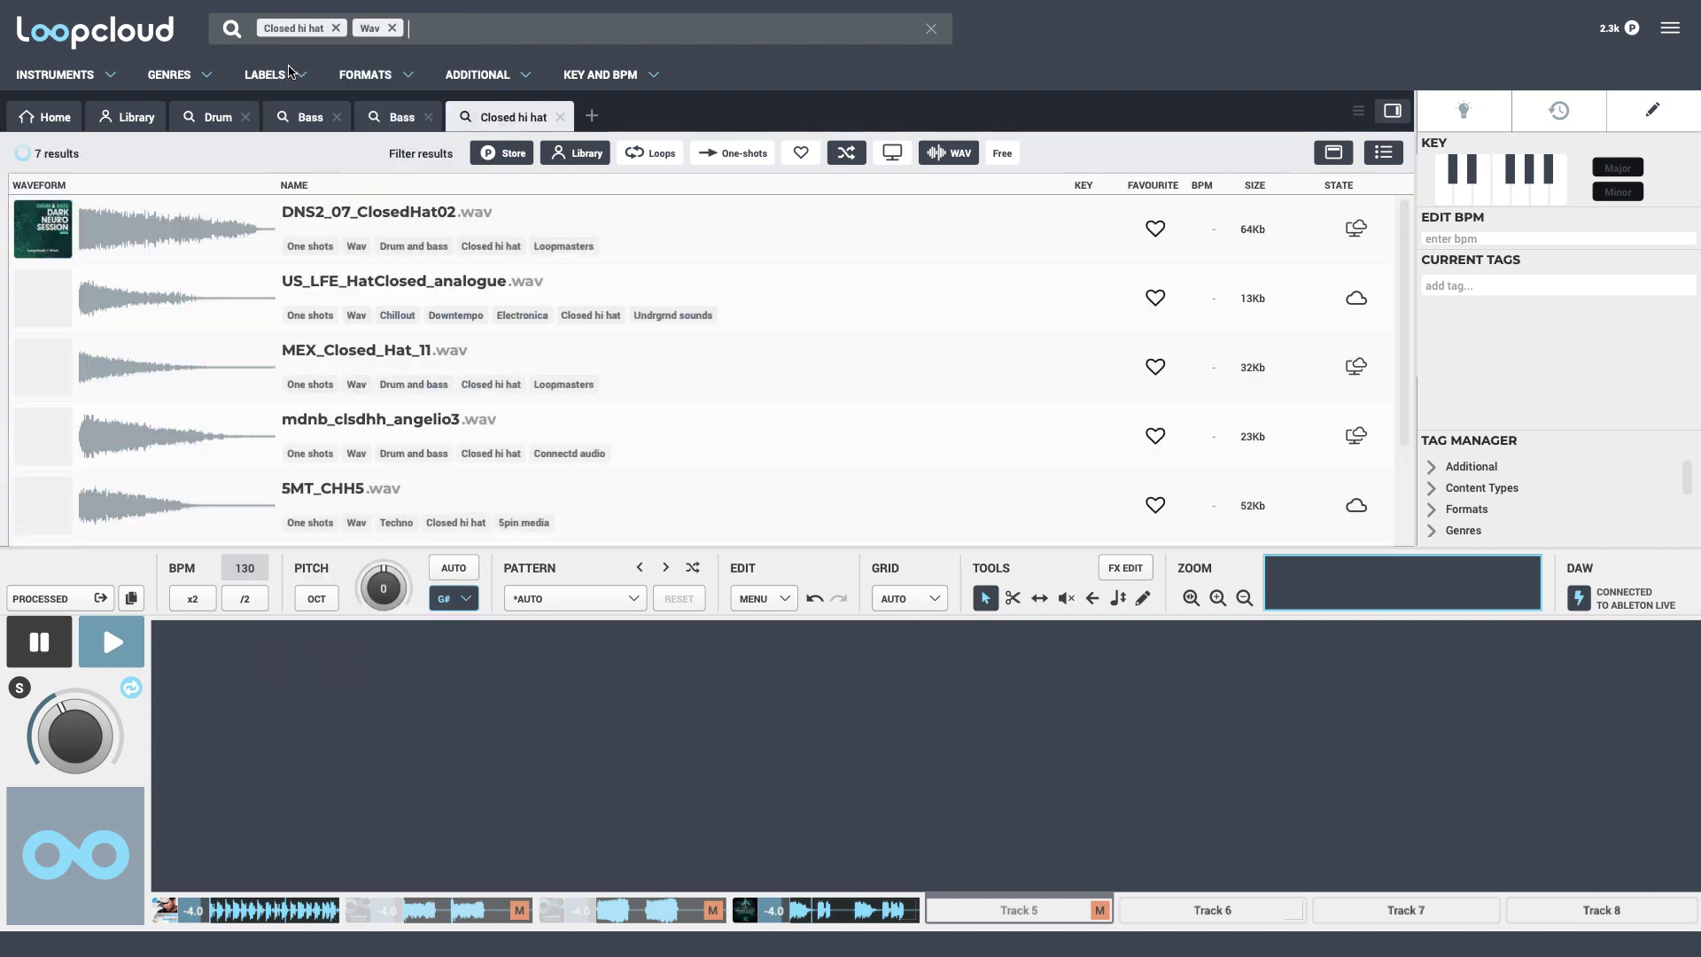
pyautogui.write('free')
pyautogui.click(409, 64)
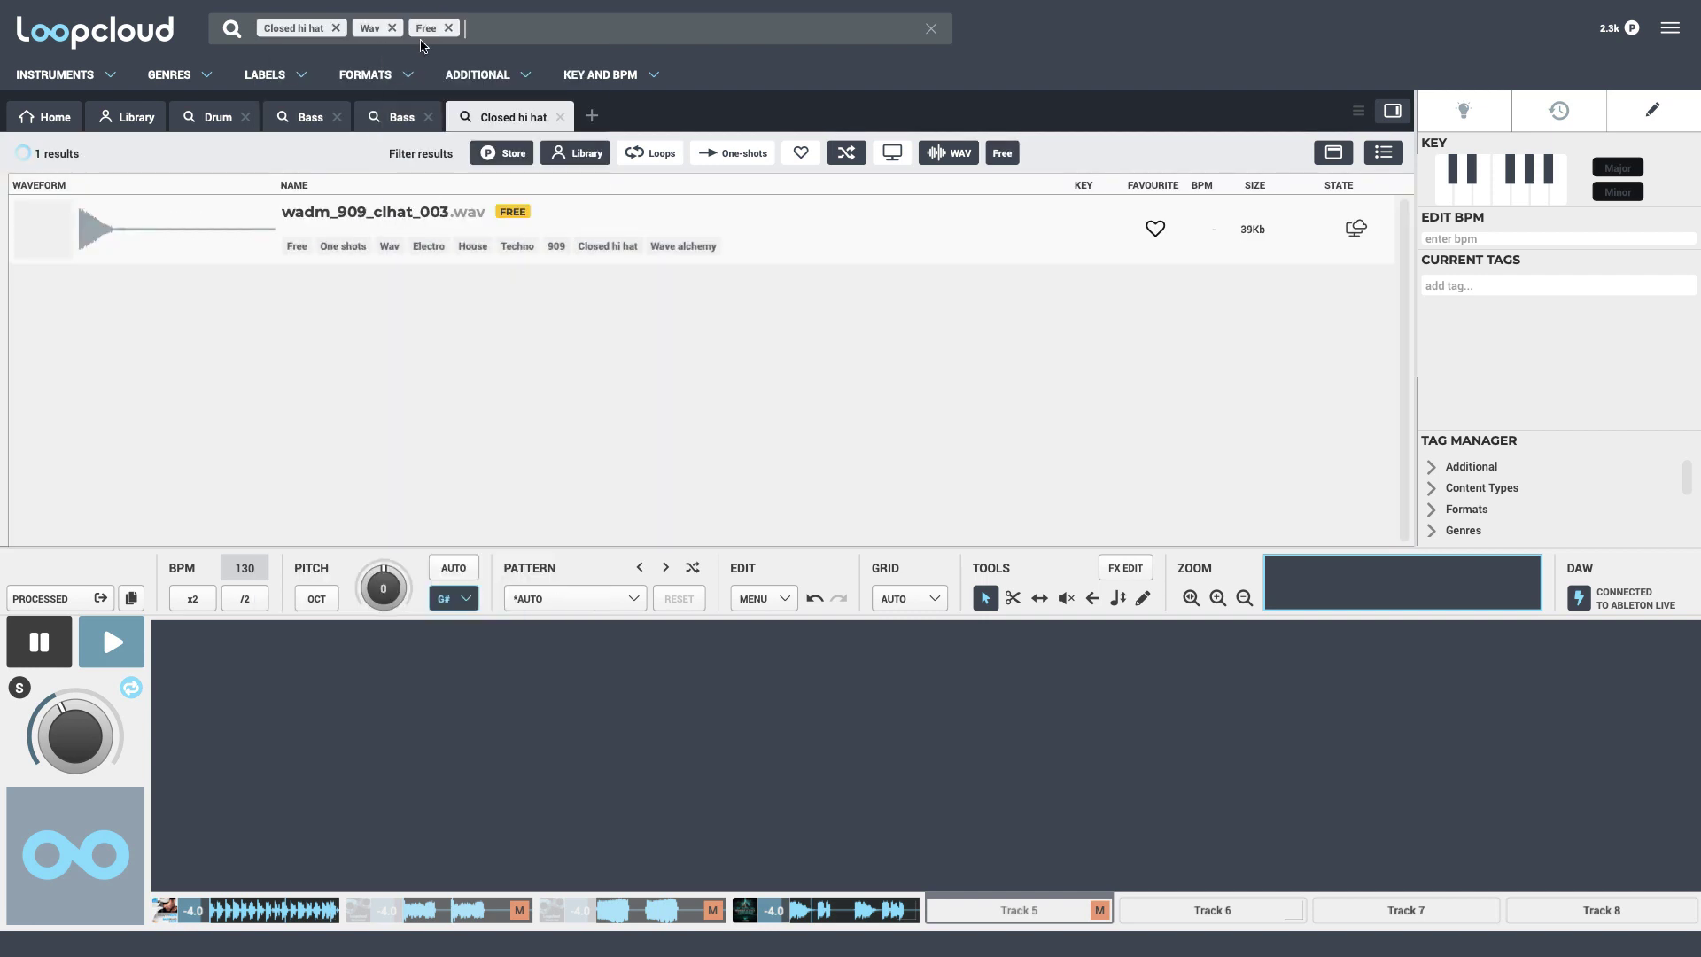
# Load wadm_909_clhat_003.wav into Track 5 and apply the 16ths Accent pattern from the Hats and Shakers presets.
pyautogui.click(367, 224)
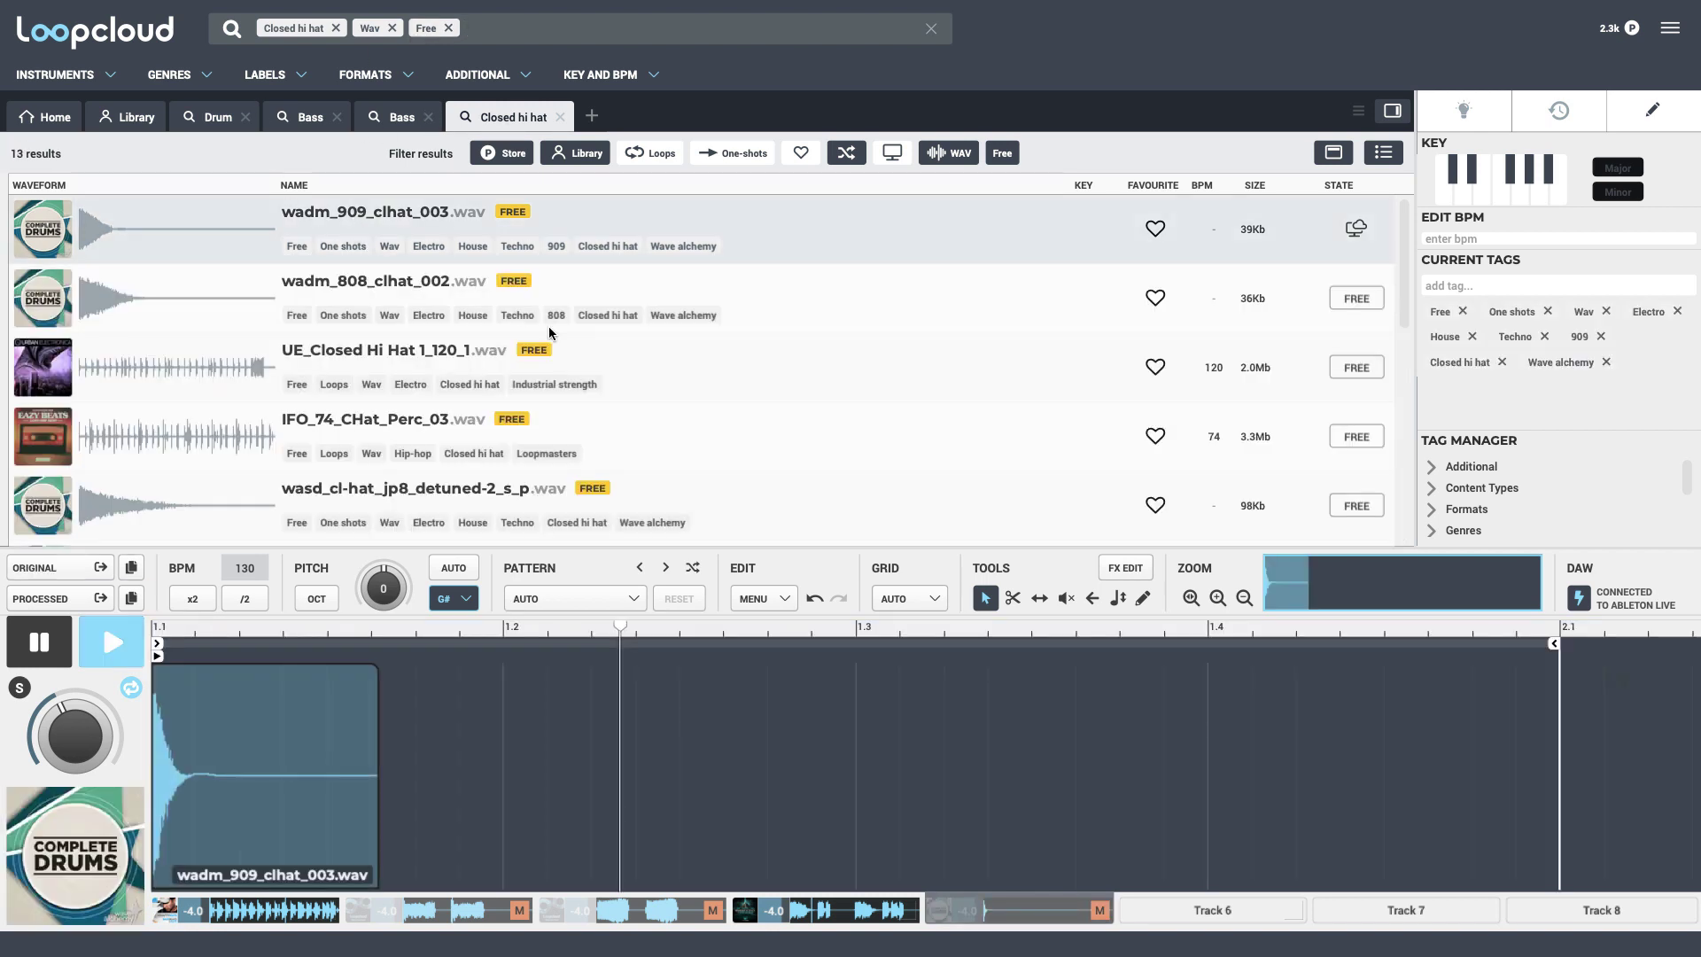
pyautogui.click(627, 603)
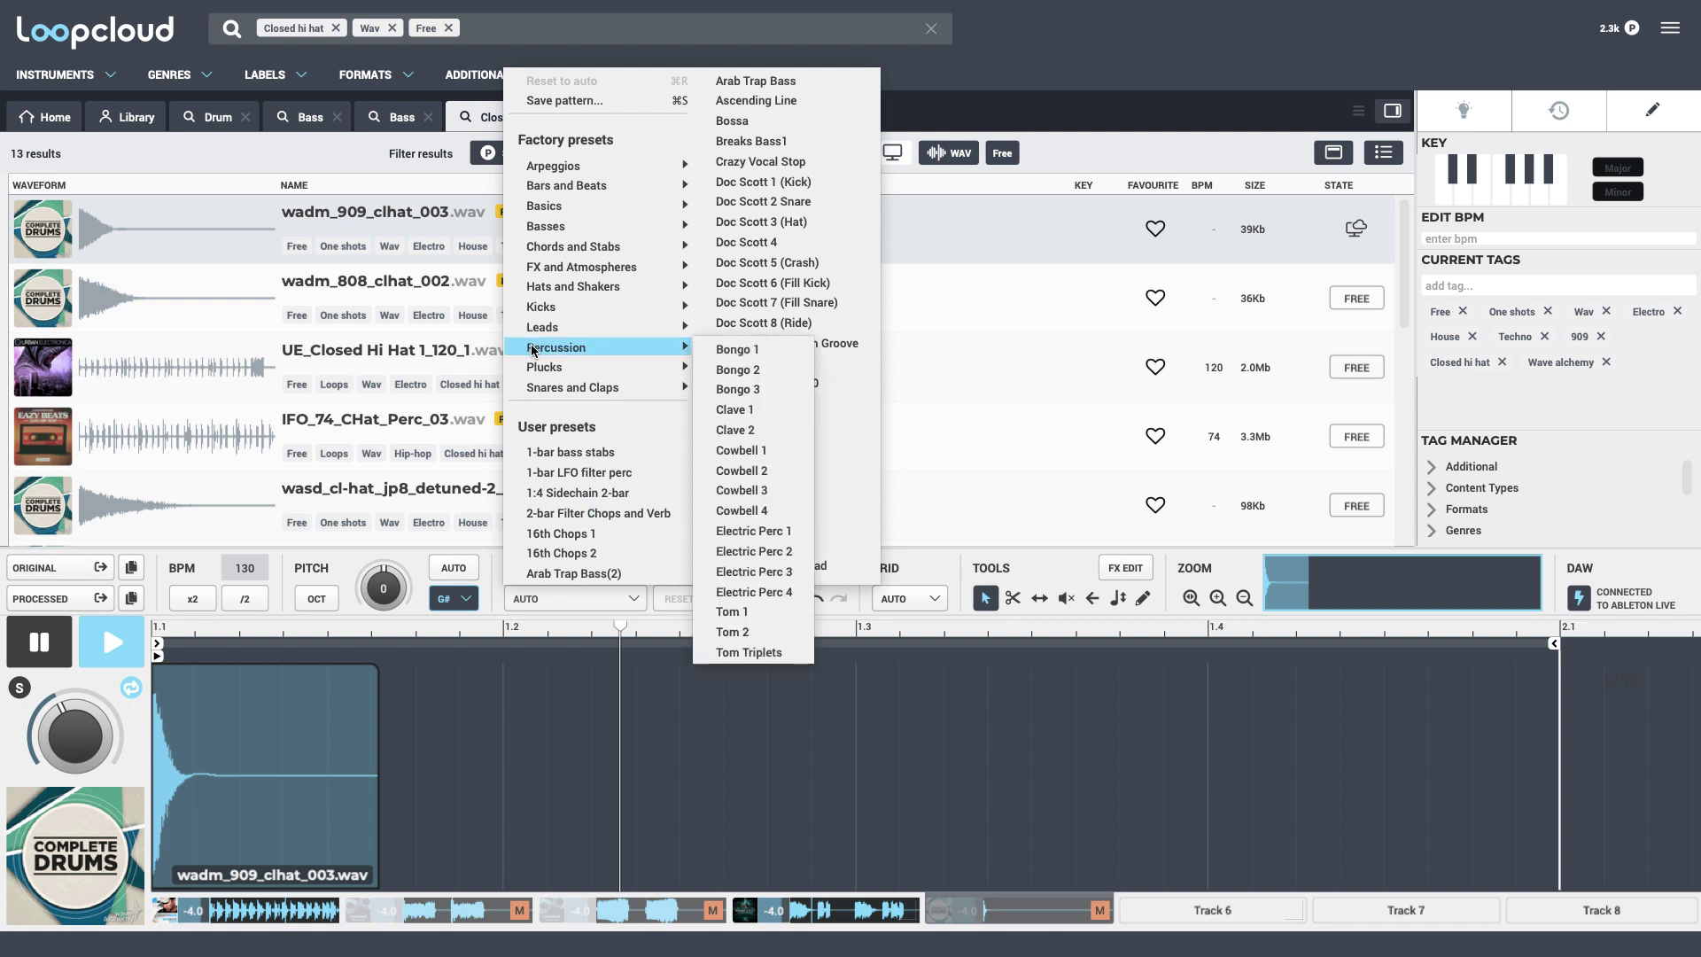
pyautogui.moveTo(673, 286)
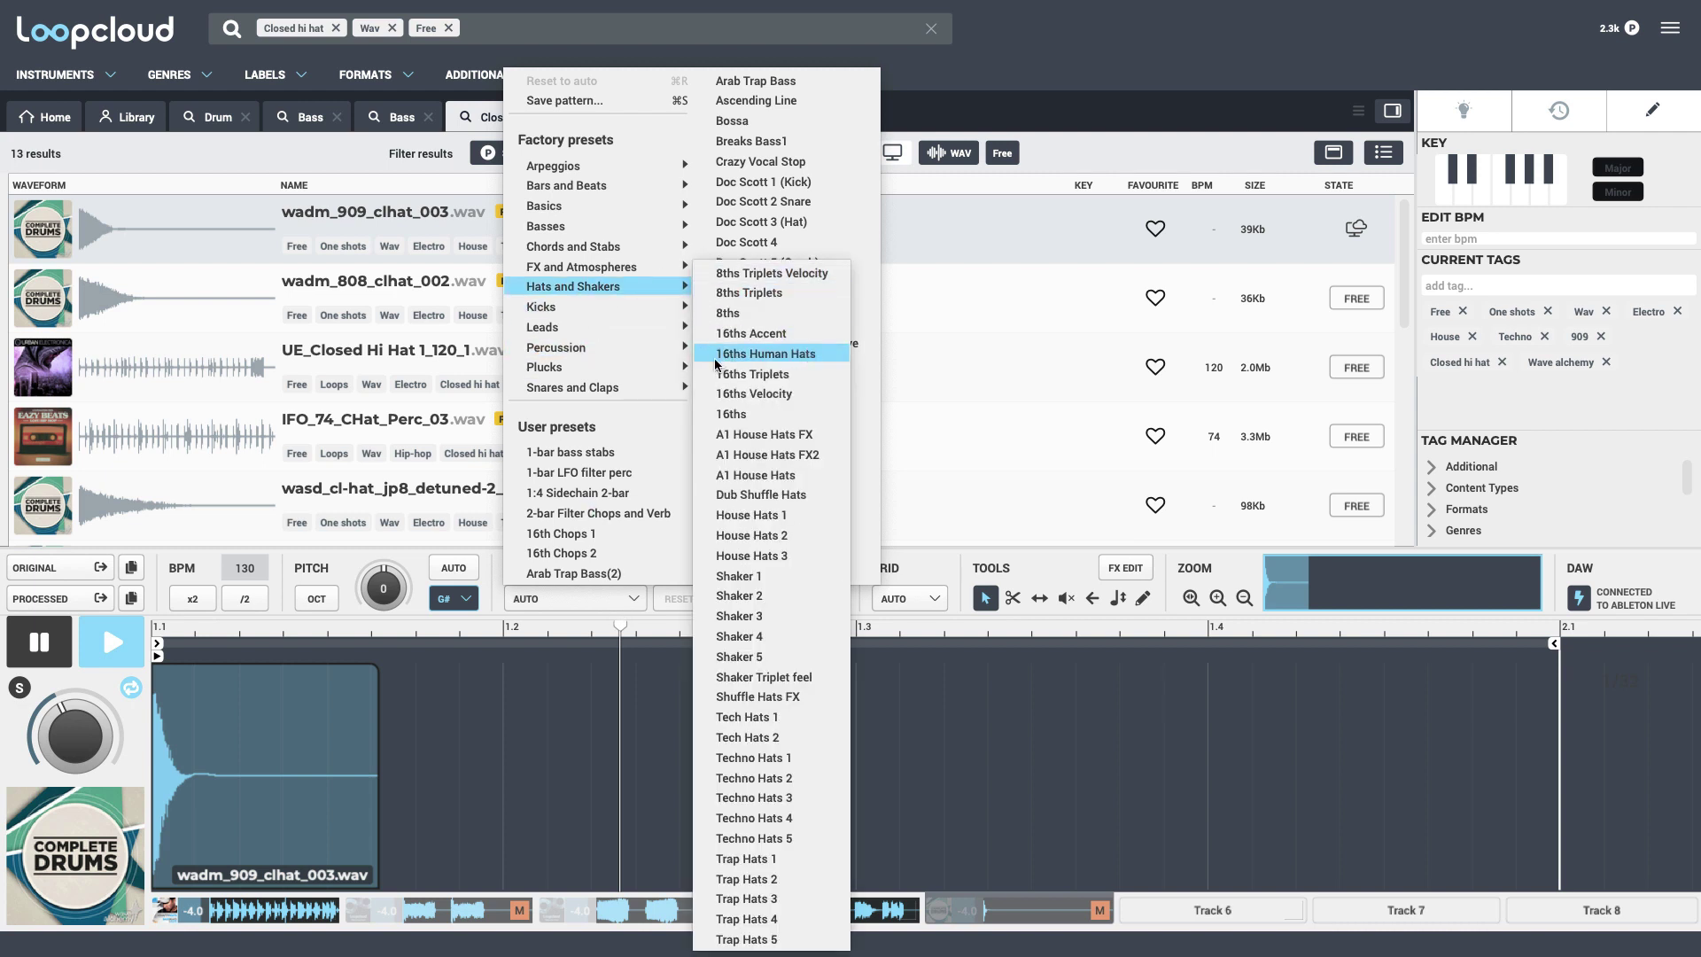
pyautogui.click(749, 333)
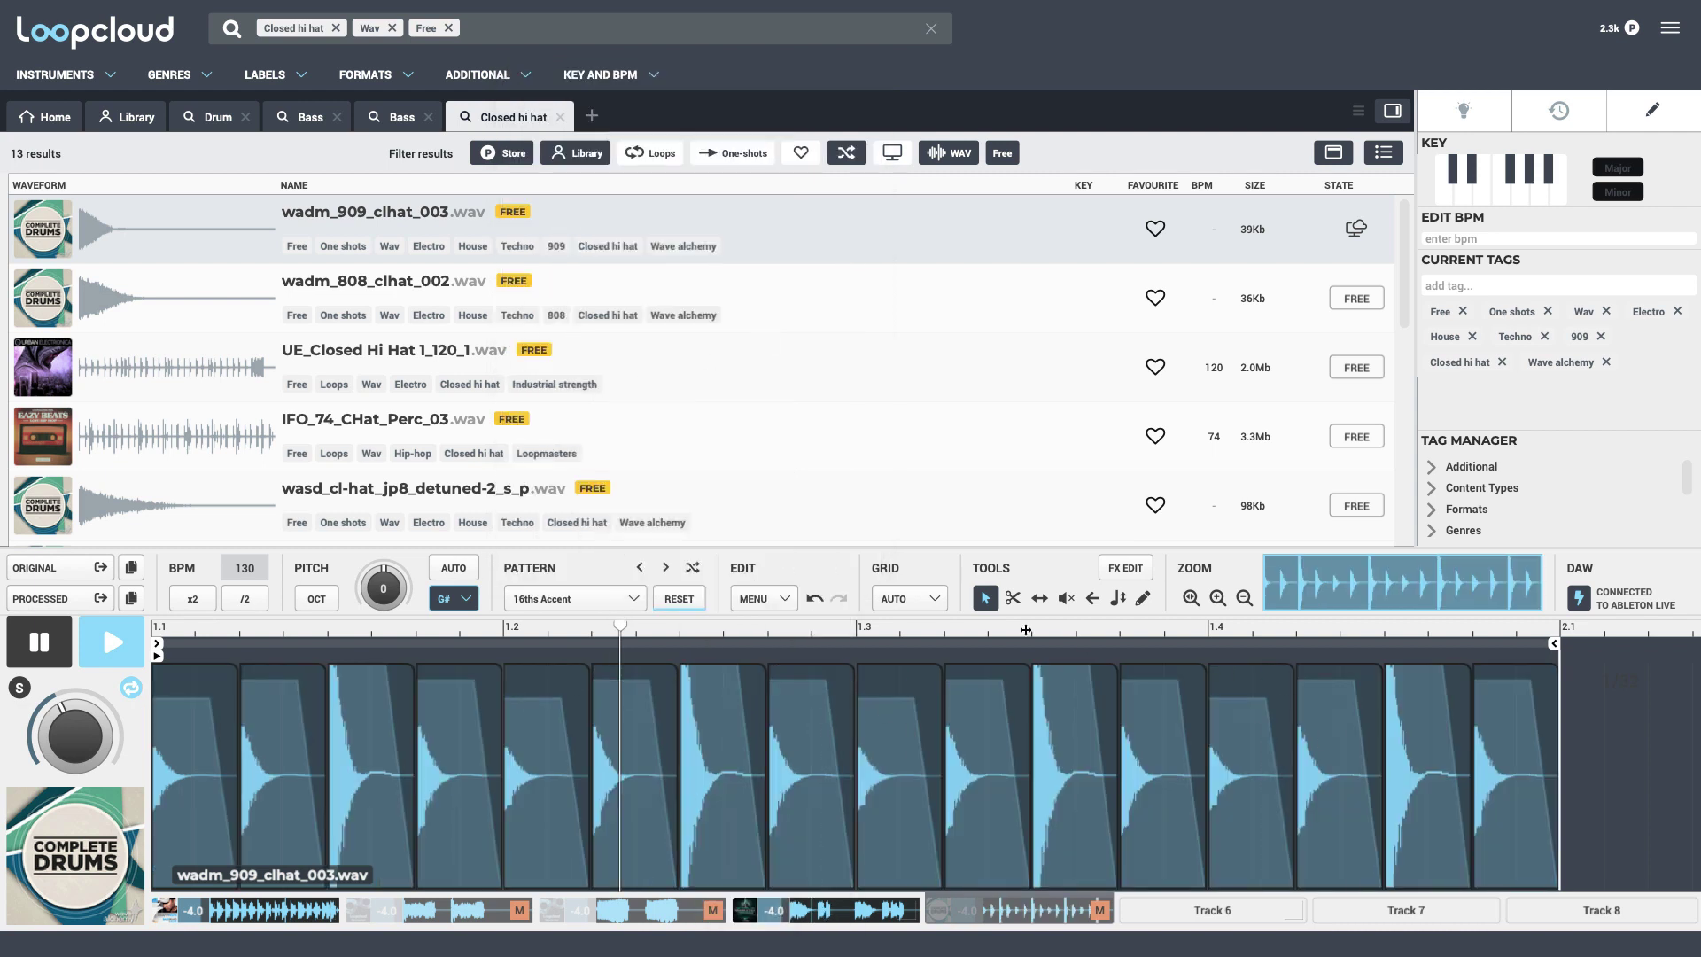
# Solo the hat track, bring its processed audio into Ableton Live below VOCAL at bar 63, and enlarge the new track.
pyautogui.moveTo(182, 782)
pyautogui.click(19, 688)
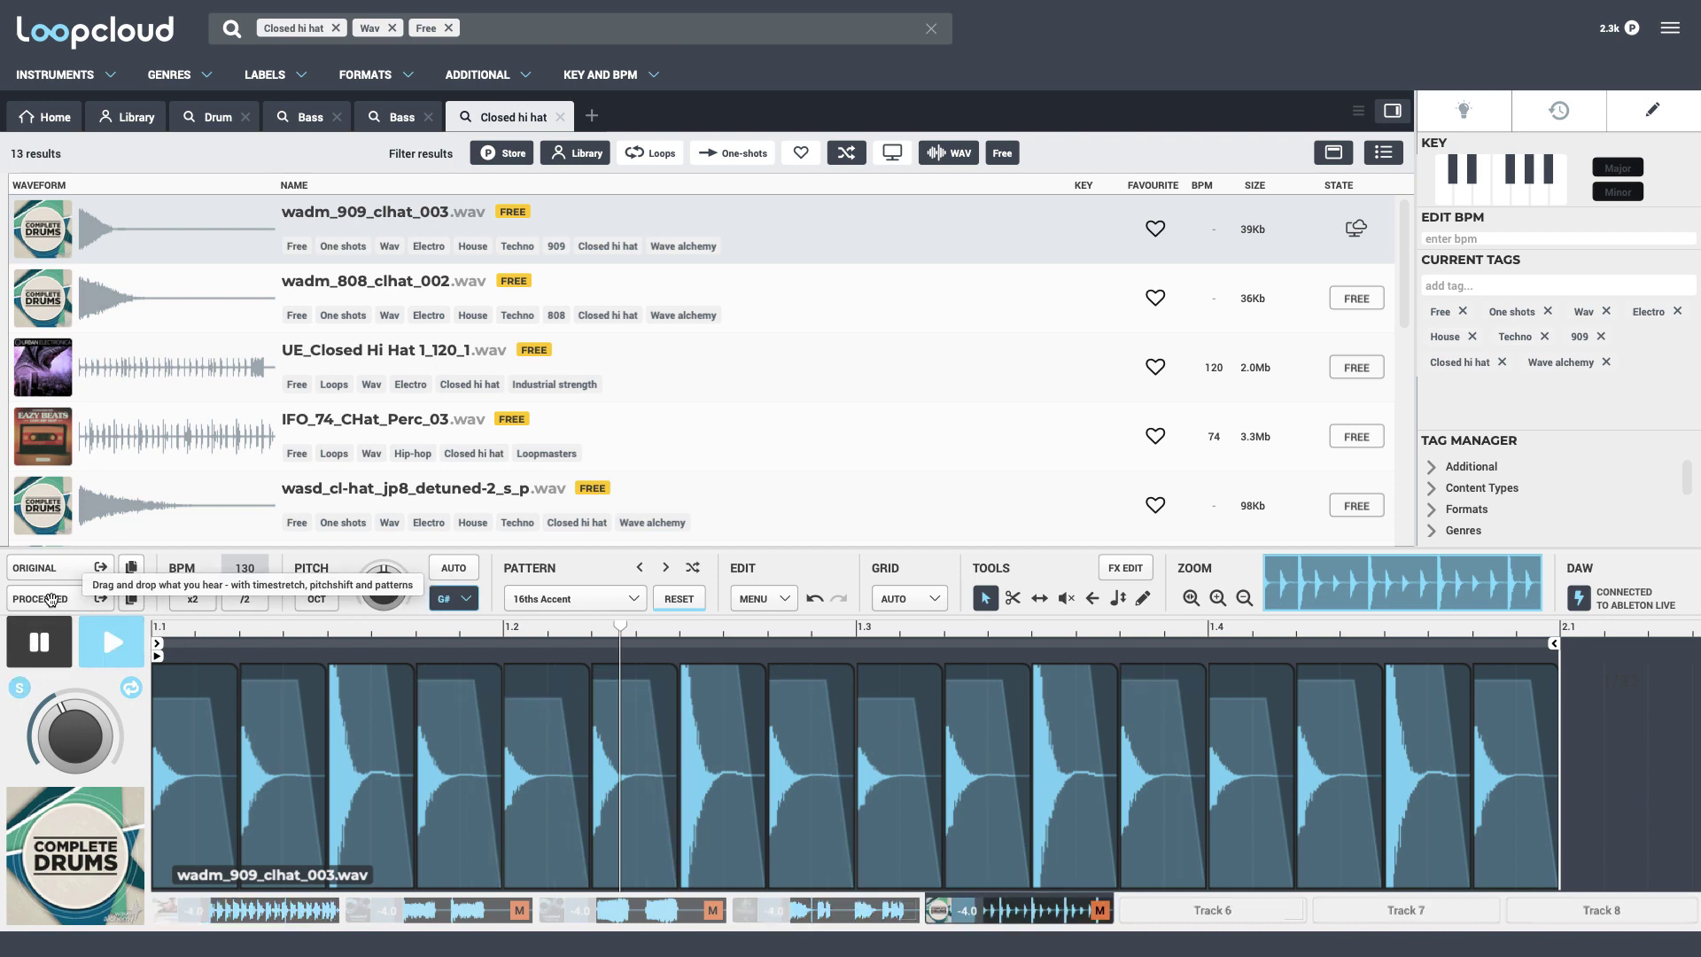
pyautogui.moveTo(139, 594); pyautogui.dragTo(358, 471)
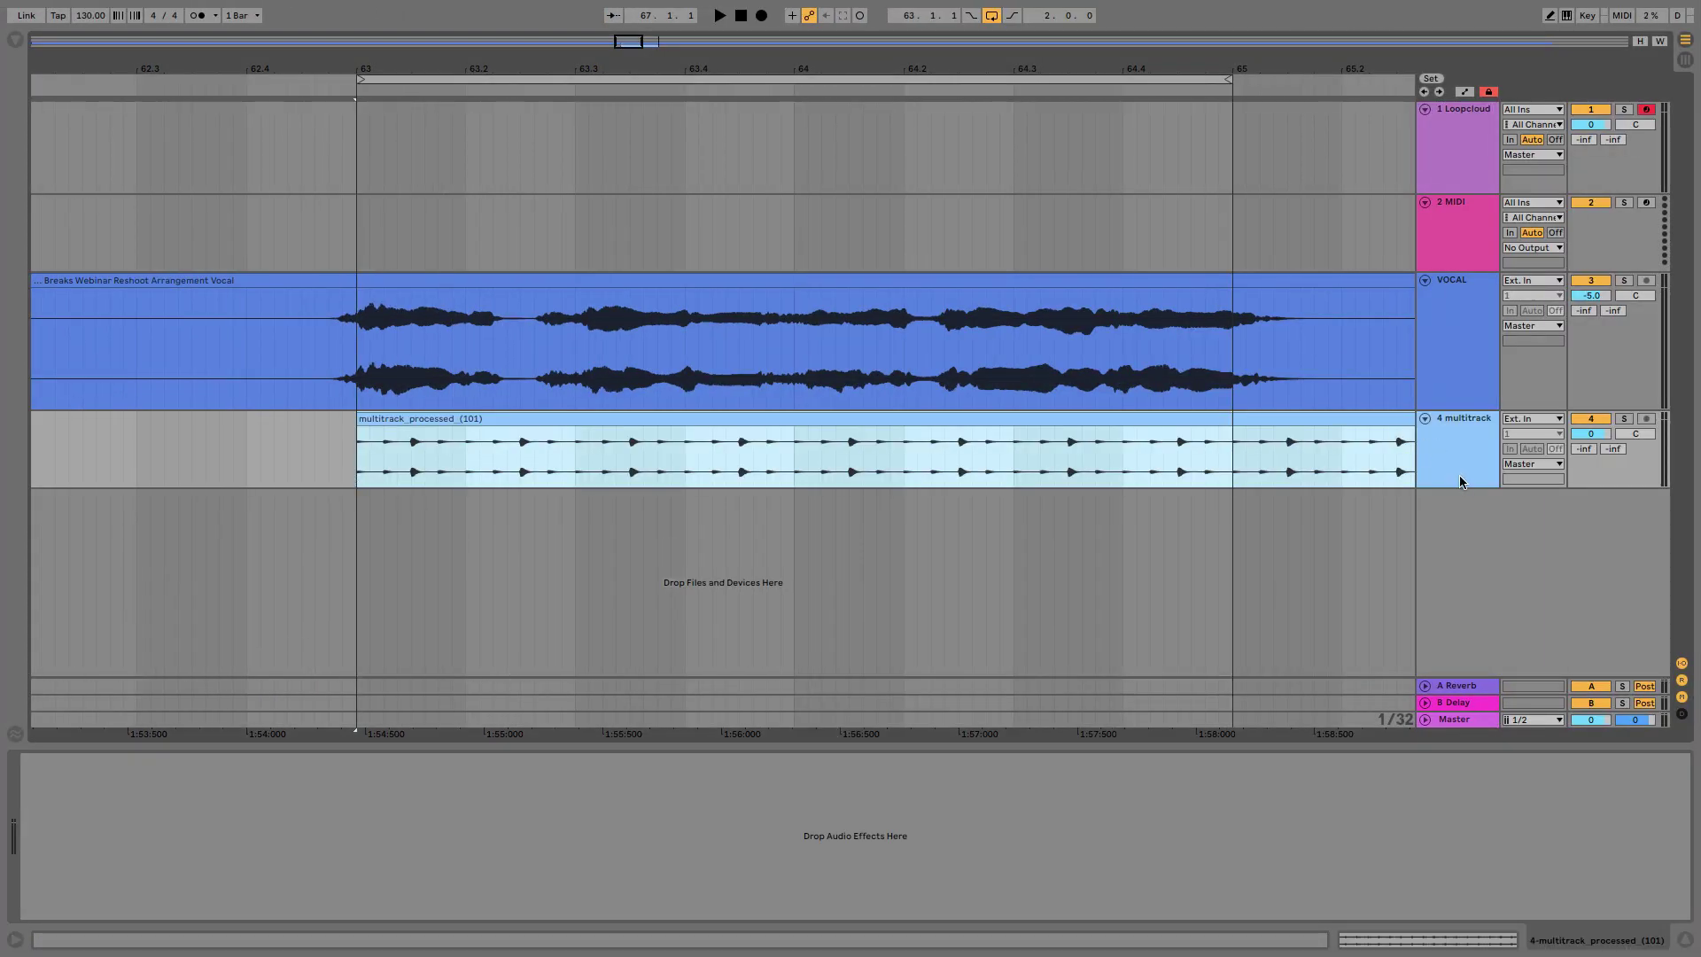
pyautogui.moveTo(1464, 486); pyautogui.dragTo(1463, 563)
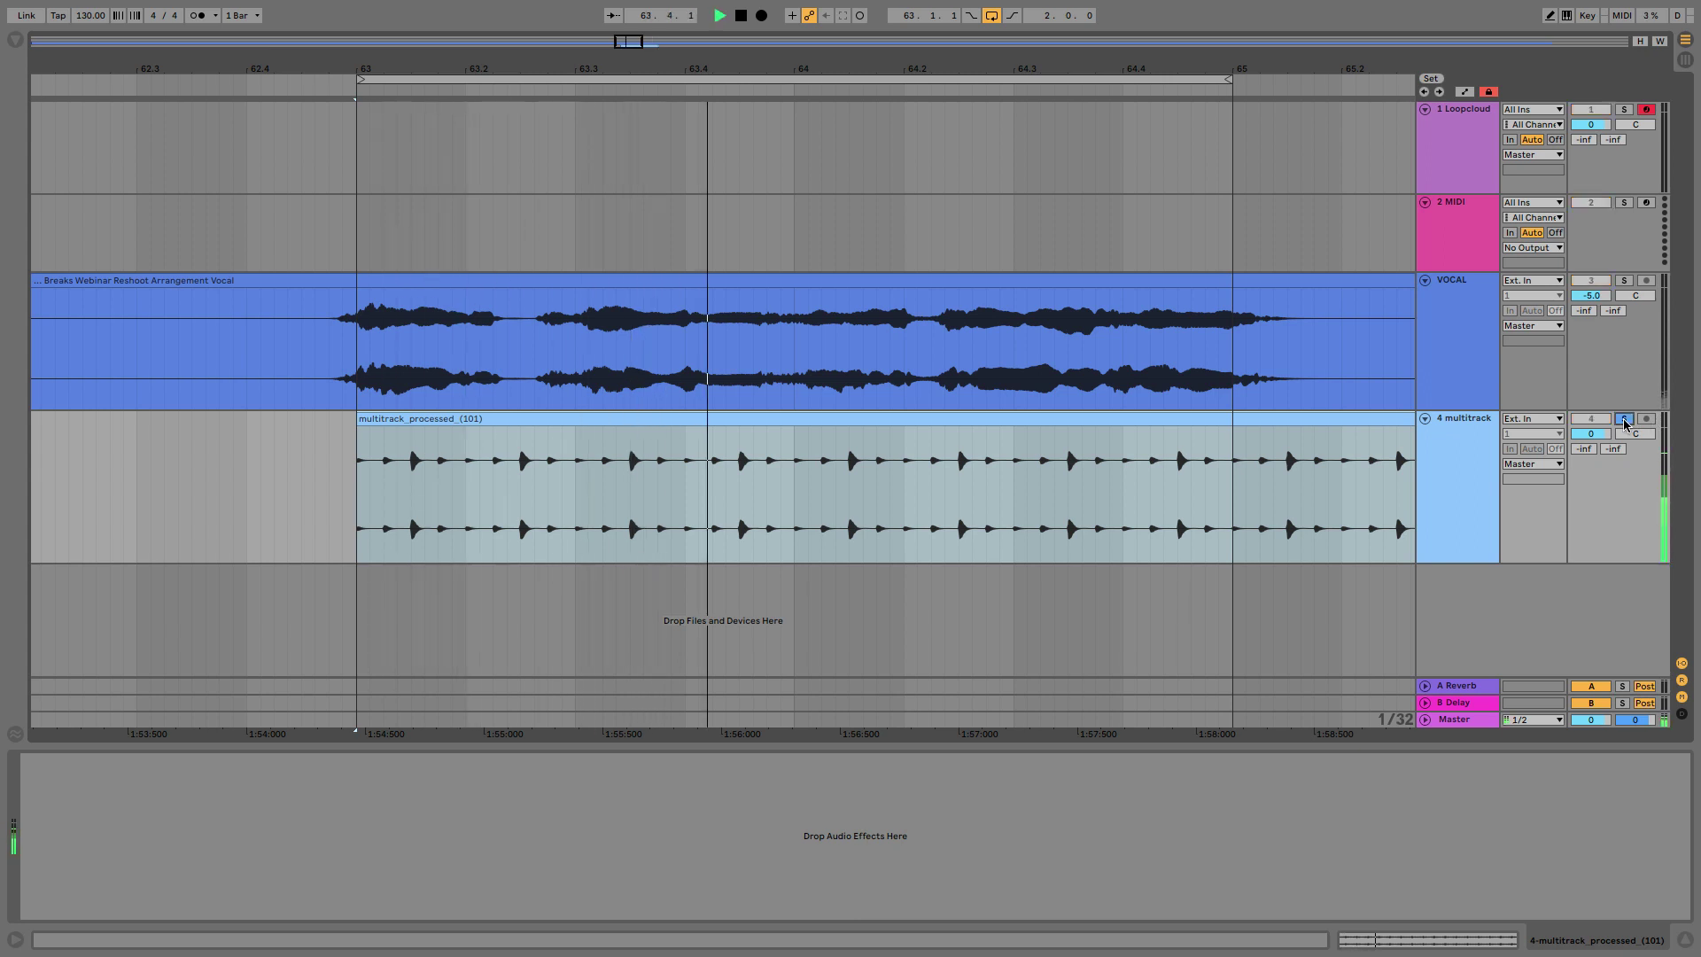
# Stop the soloed hat preview, then mute the hat track and rename it SIDECHAIN.
pyautogui.press('space')
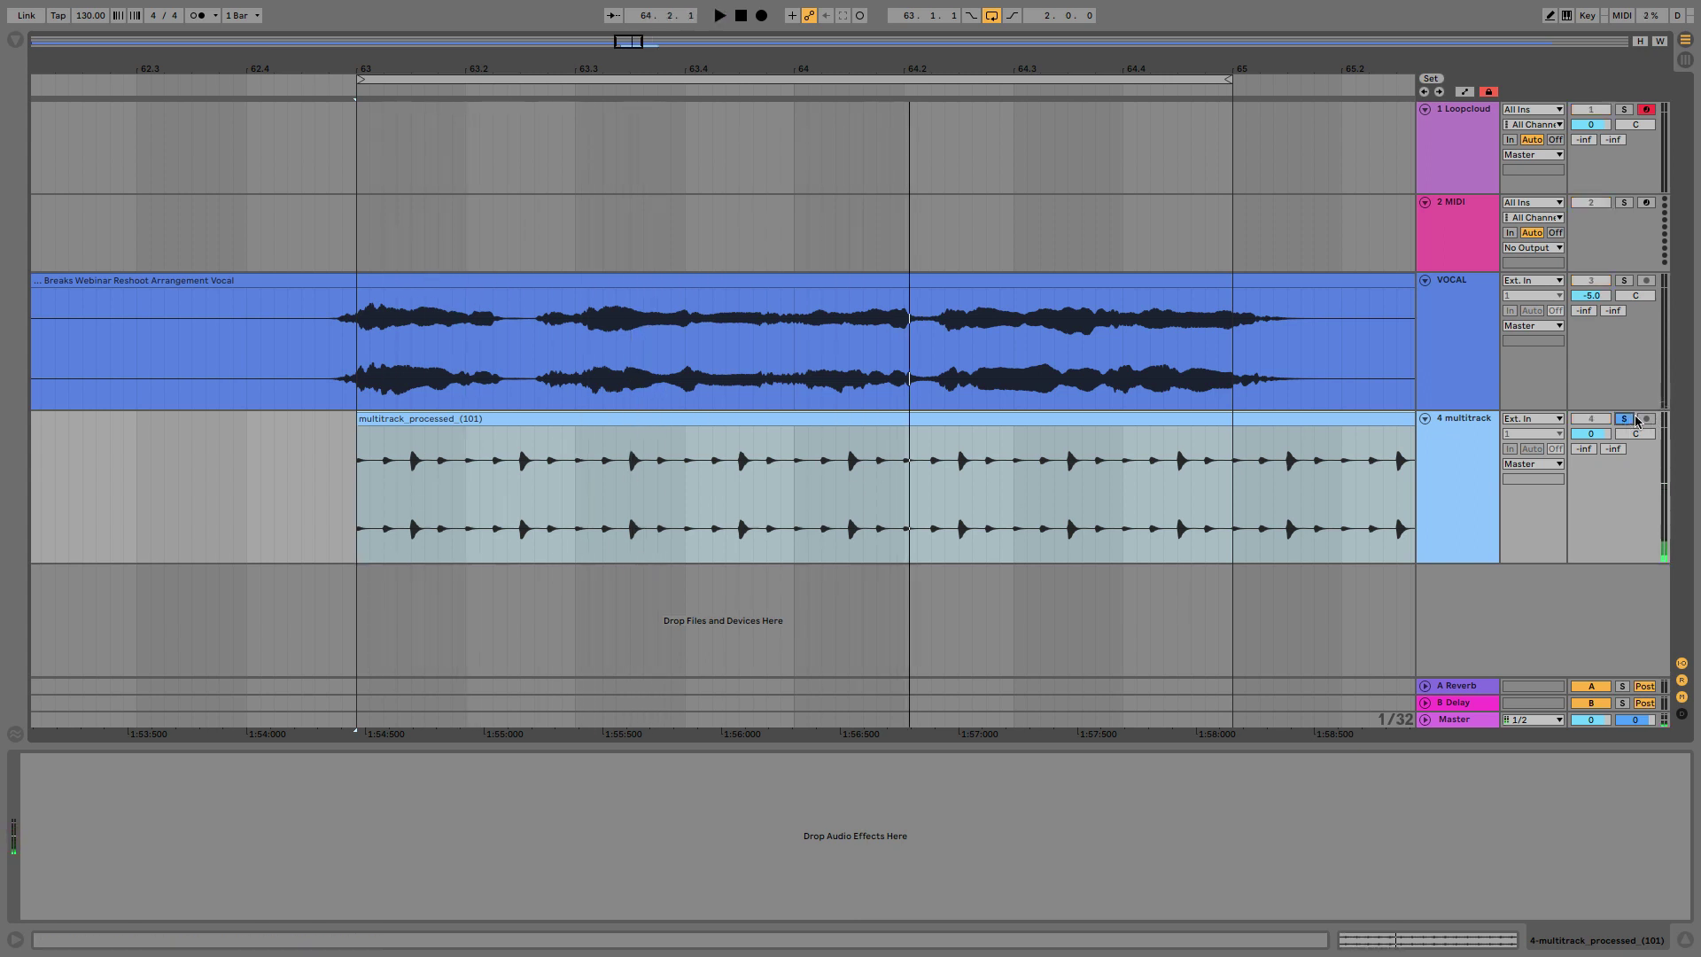
pyautogui.click(1586, 422)
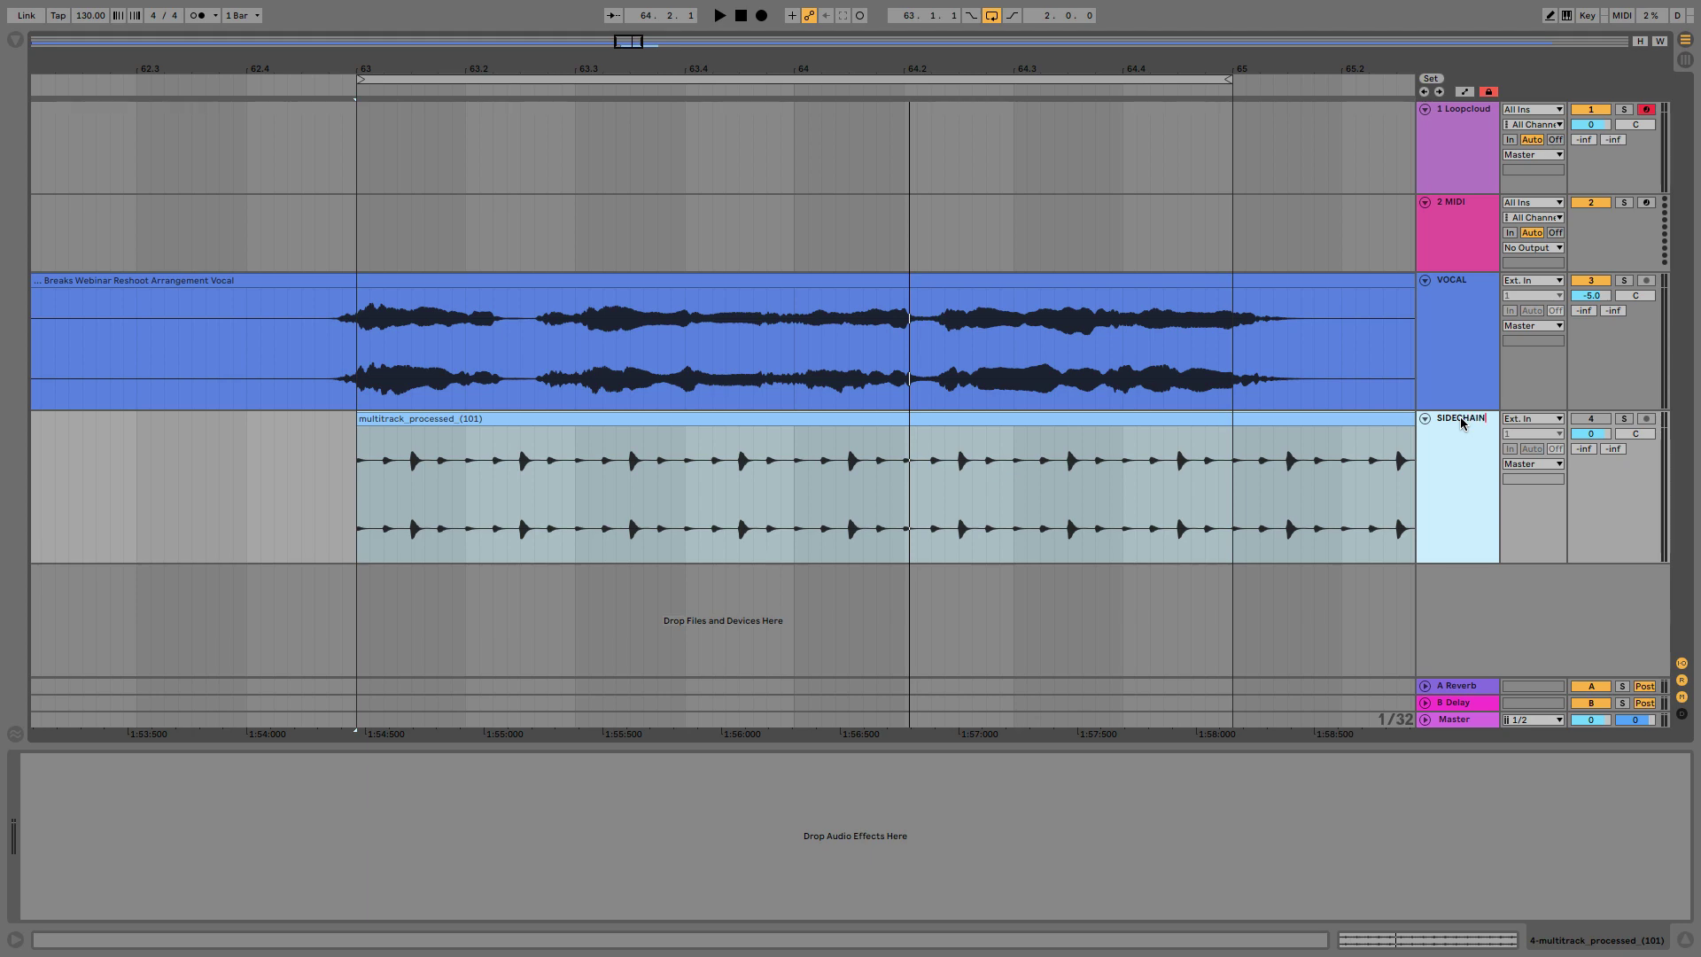
pyautogui.press('Return')
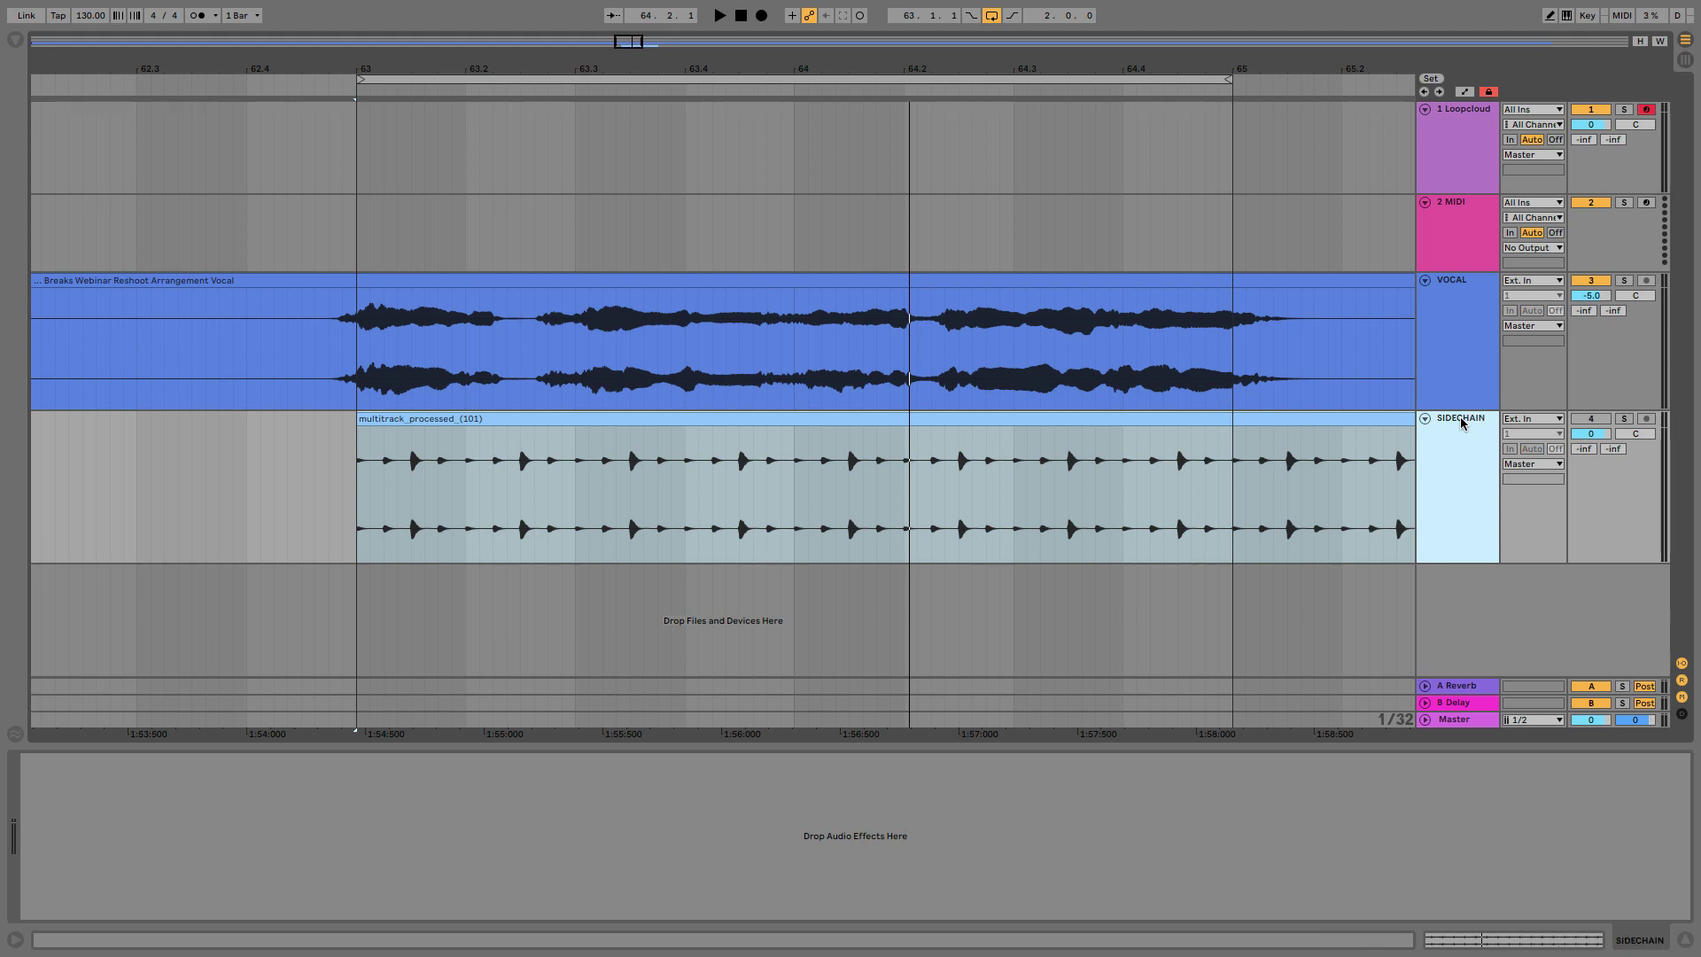
# Set the sidechain audio source of the VOCAL track's Gate to the SIDECHAIN track.
pyautogui.click(1454, 290)
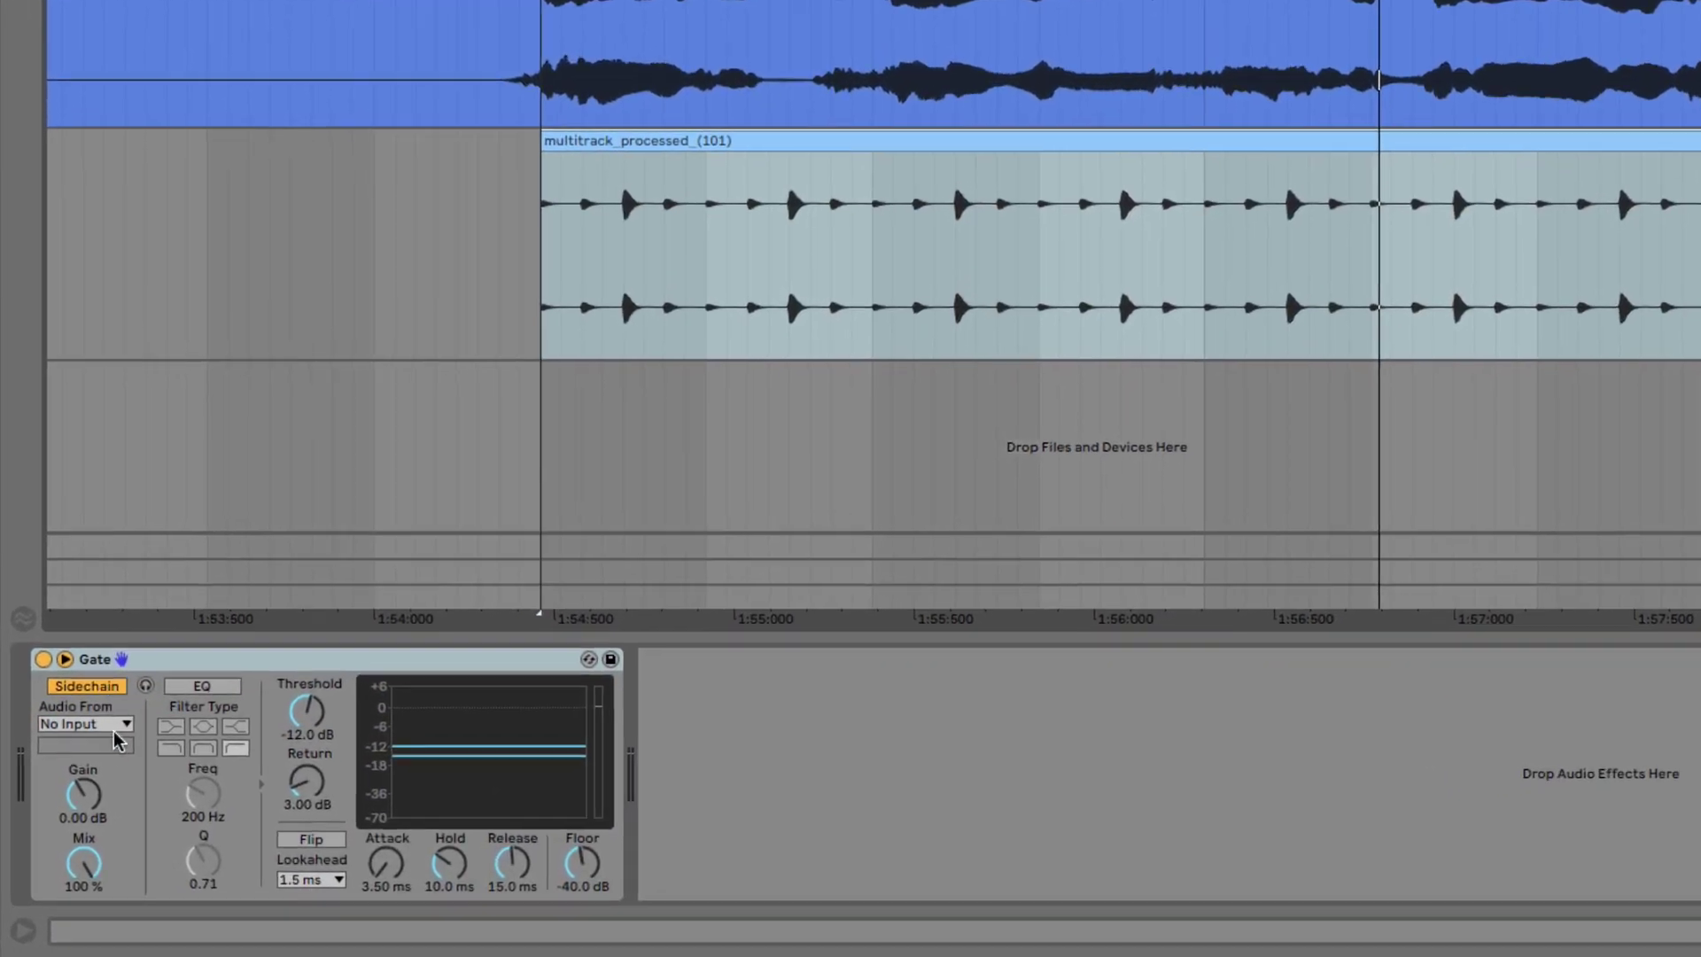
pyautogui.click(97, 749)
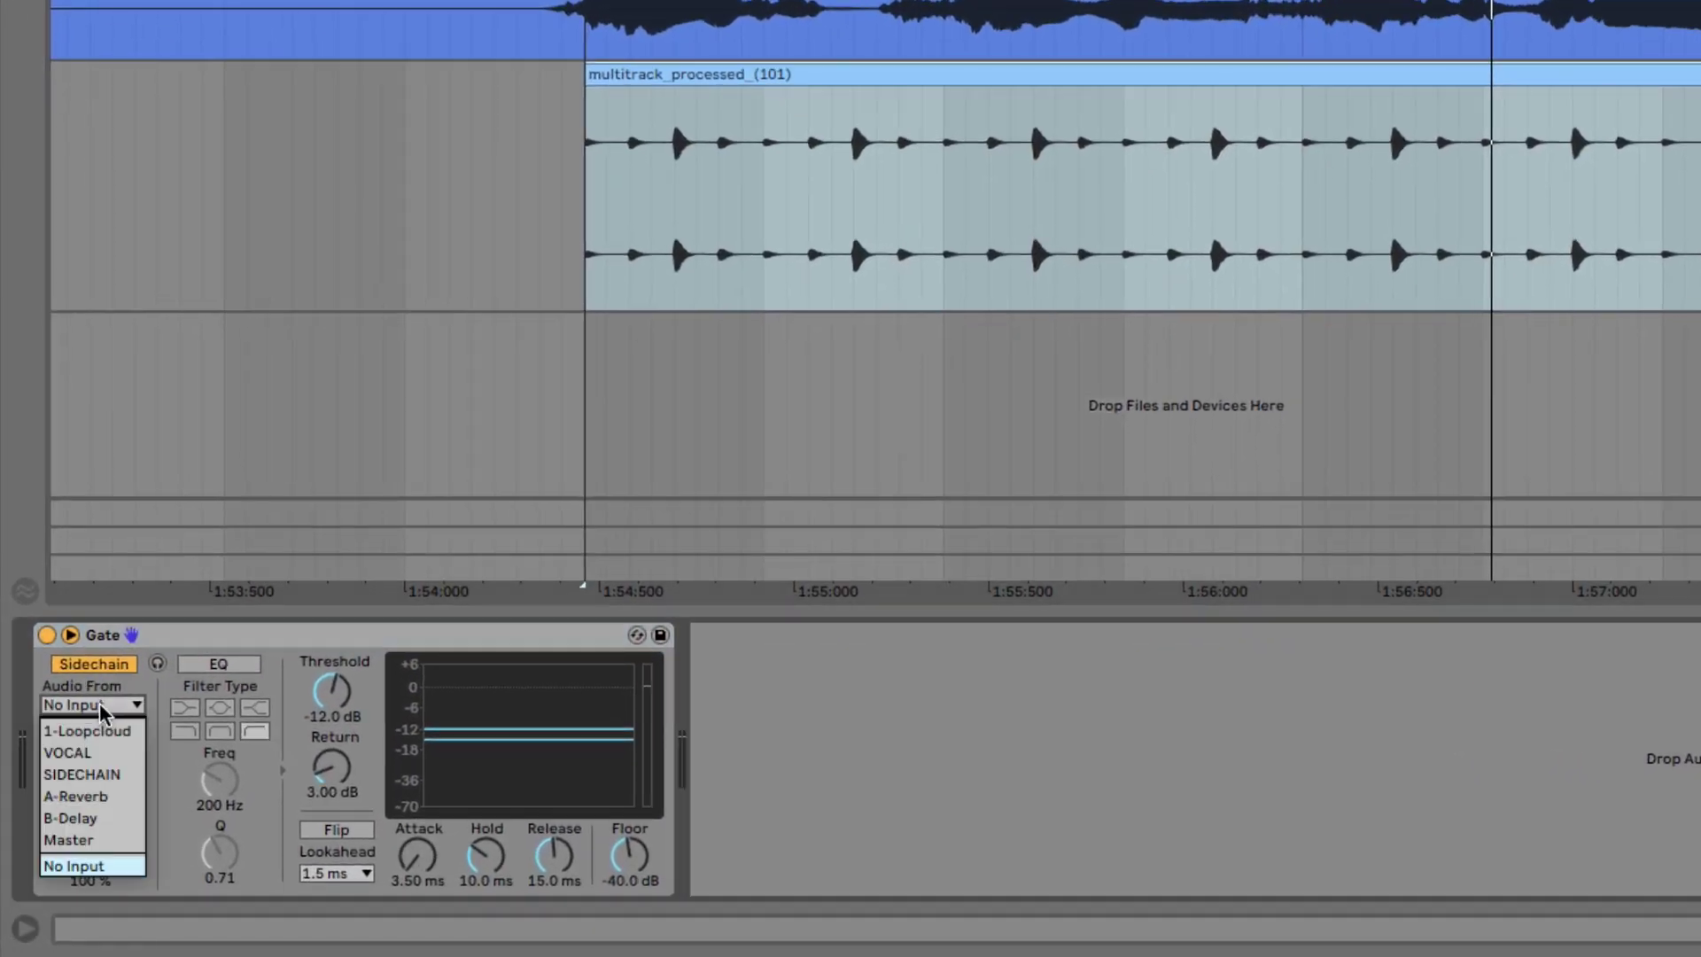
pyautogui.click(80, 775)
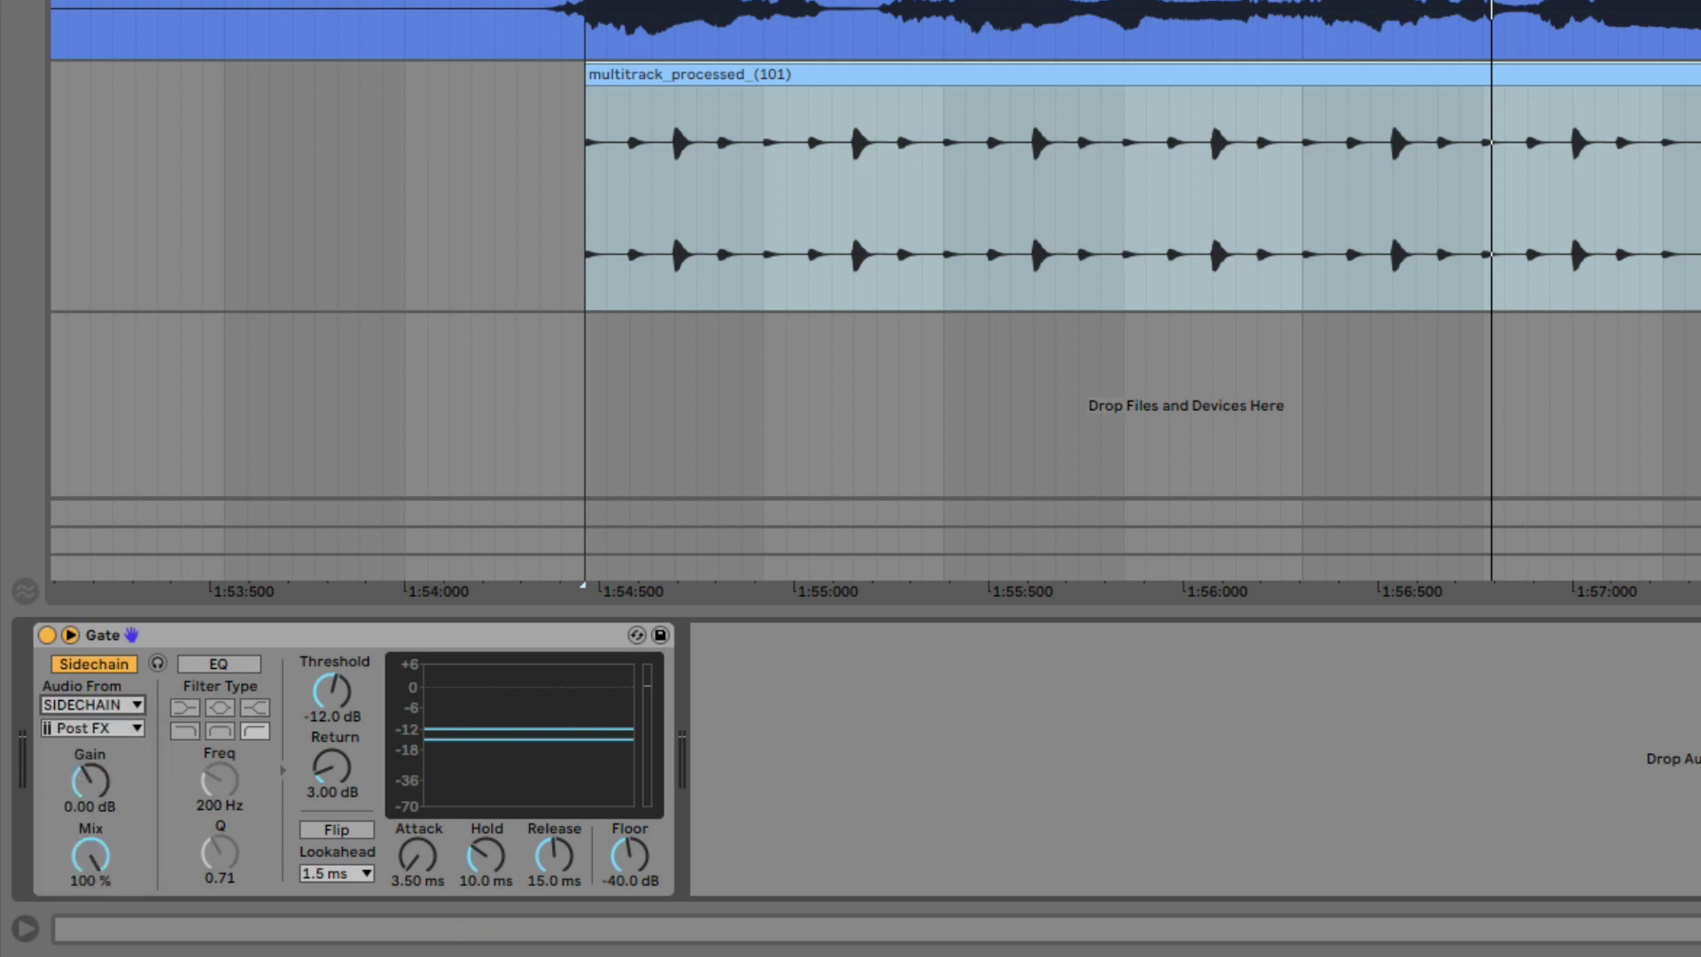
# Lower the Gate's Threshold to -36.6 dB while listening to the gated vocal.
pyautogui.moveTo(337, 703); pyautogui.dragTo(336, 733)
pyautogui.press('space')
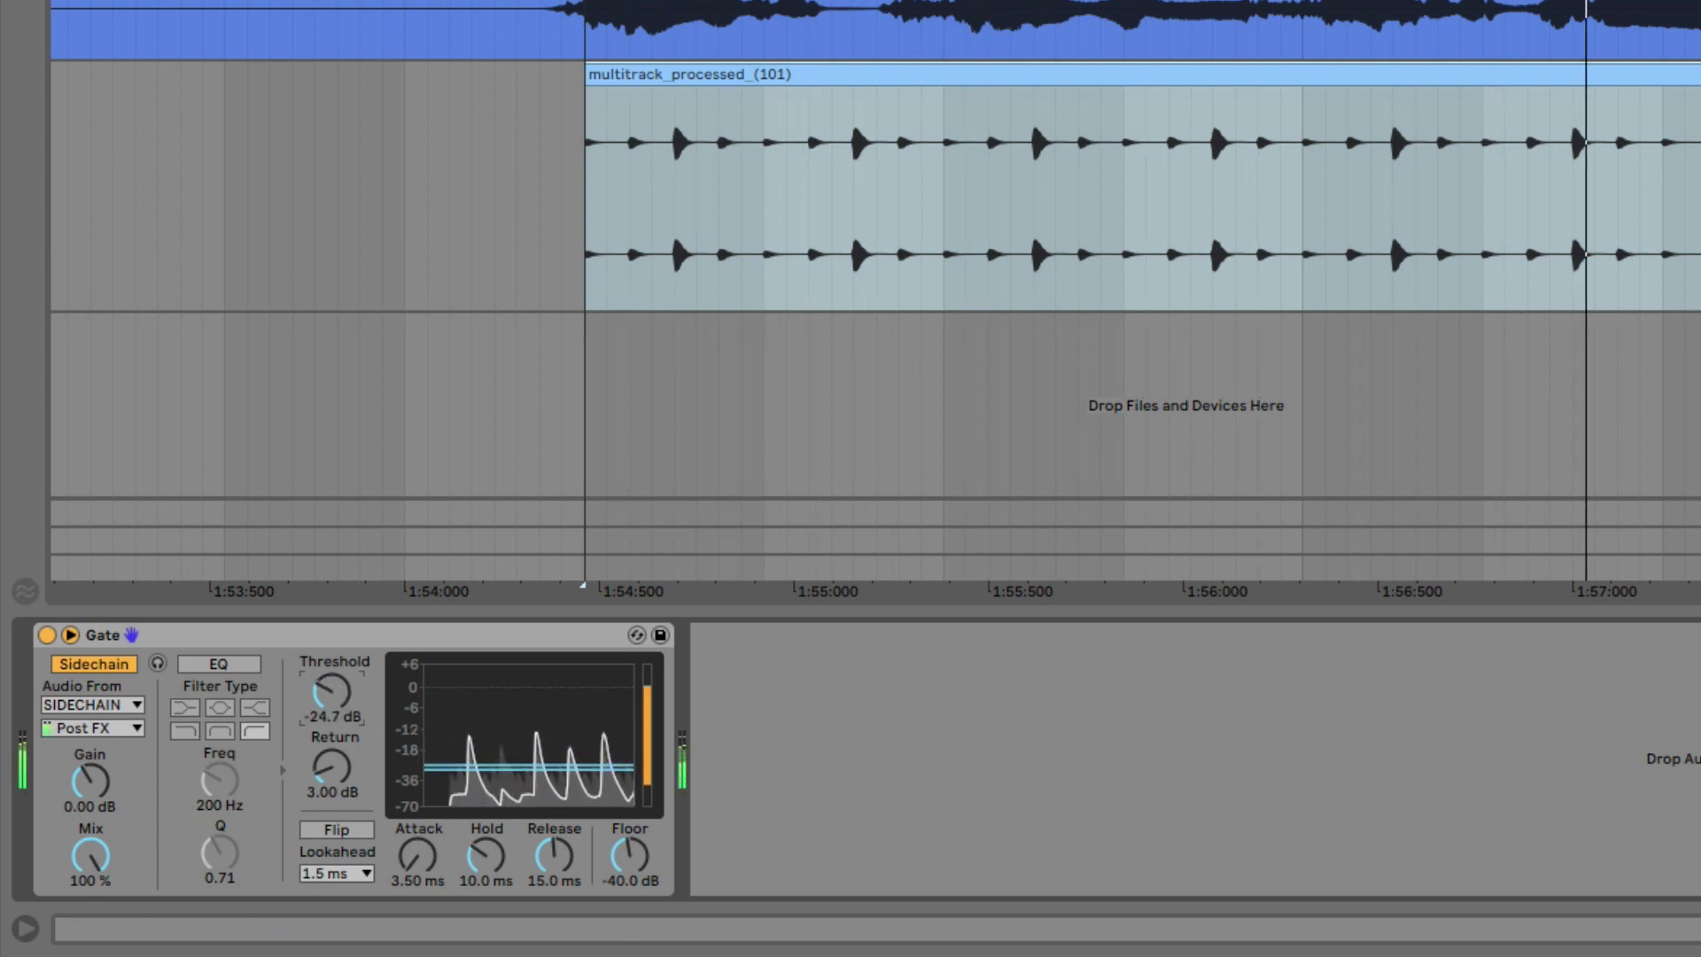
pyautogui.moveTo(336, 732); pyautogui.dragTo(336, 819)
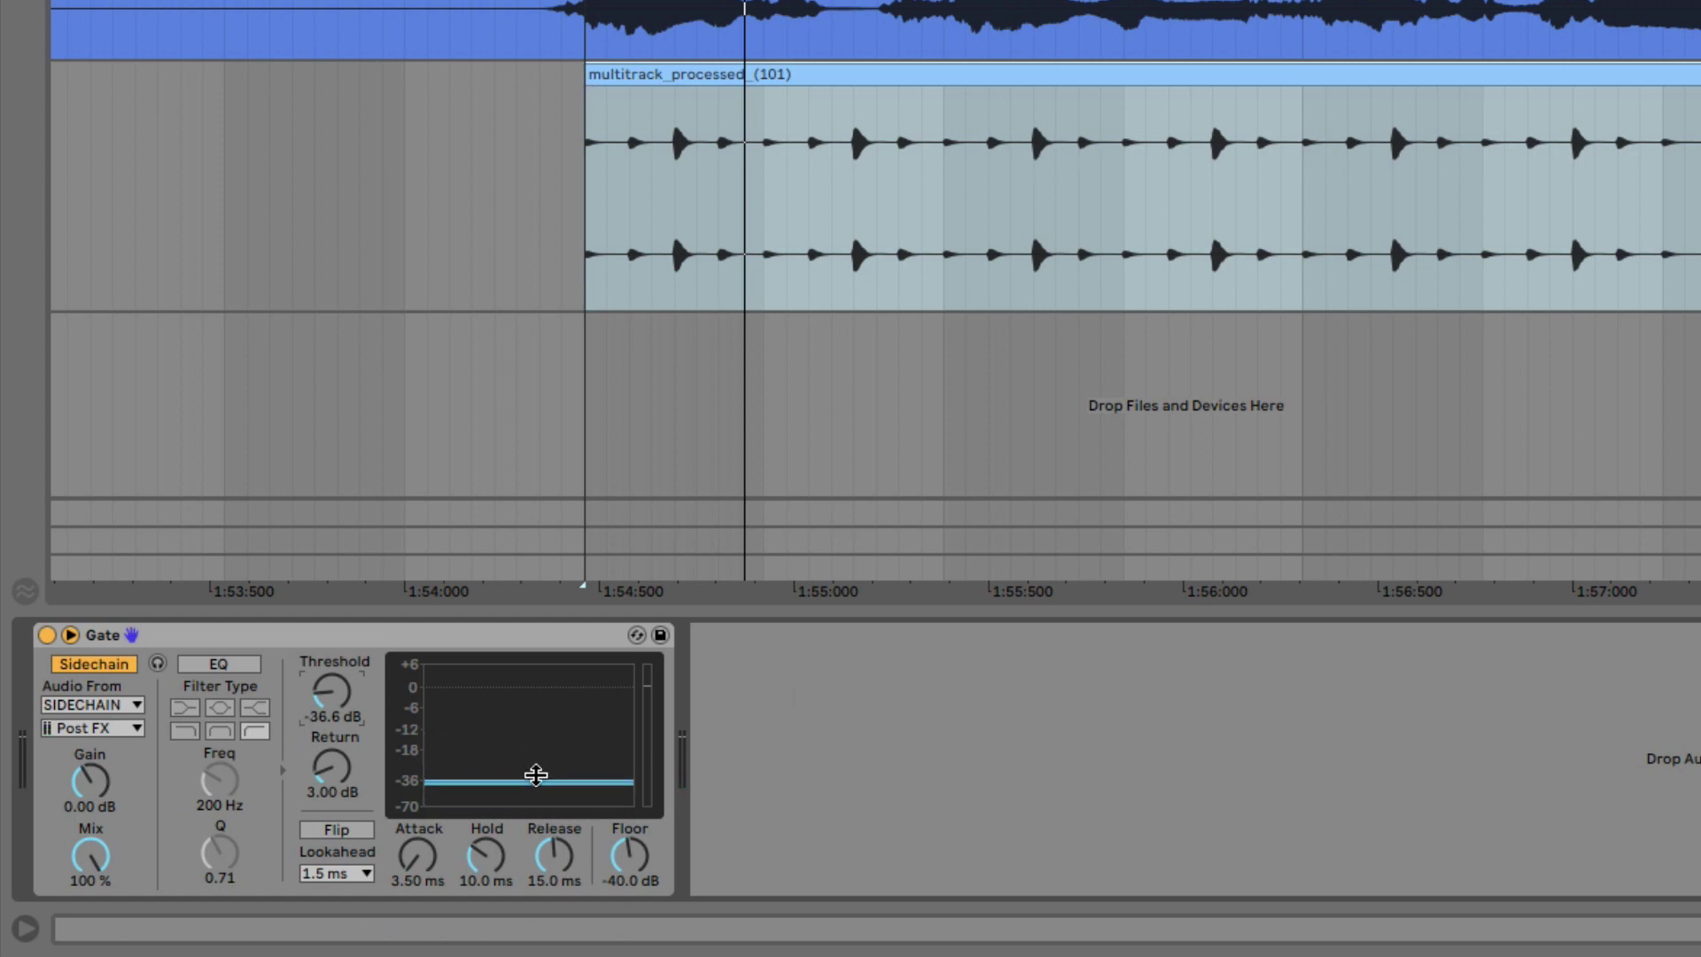
pyautogui.press('space')
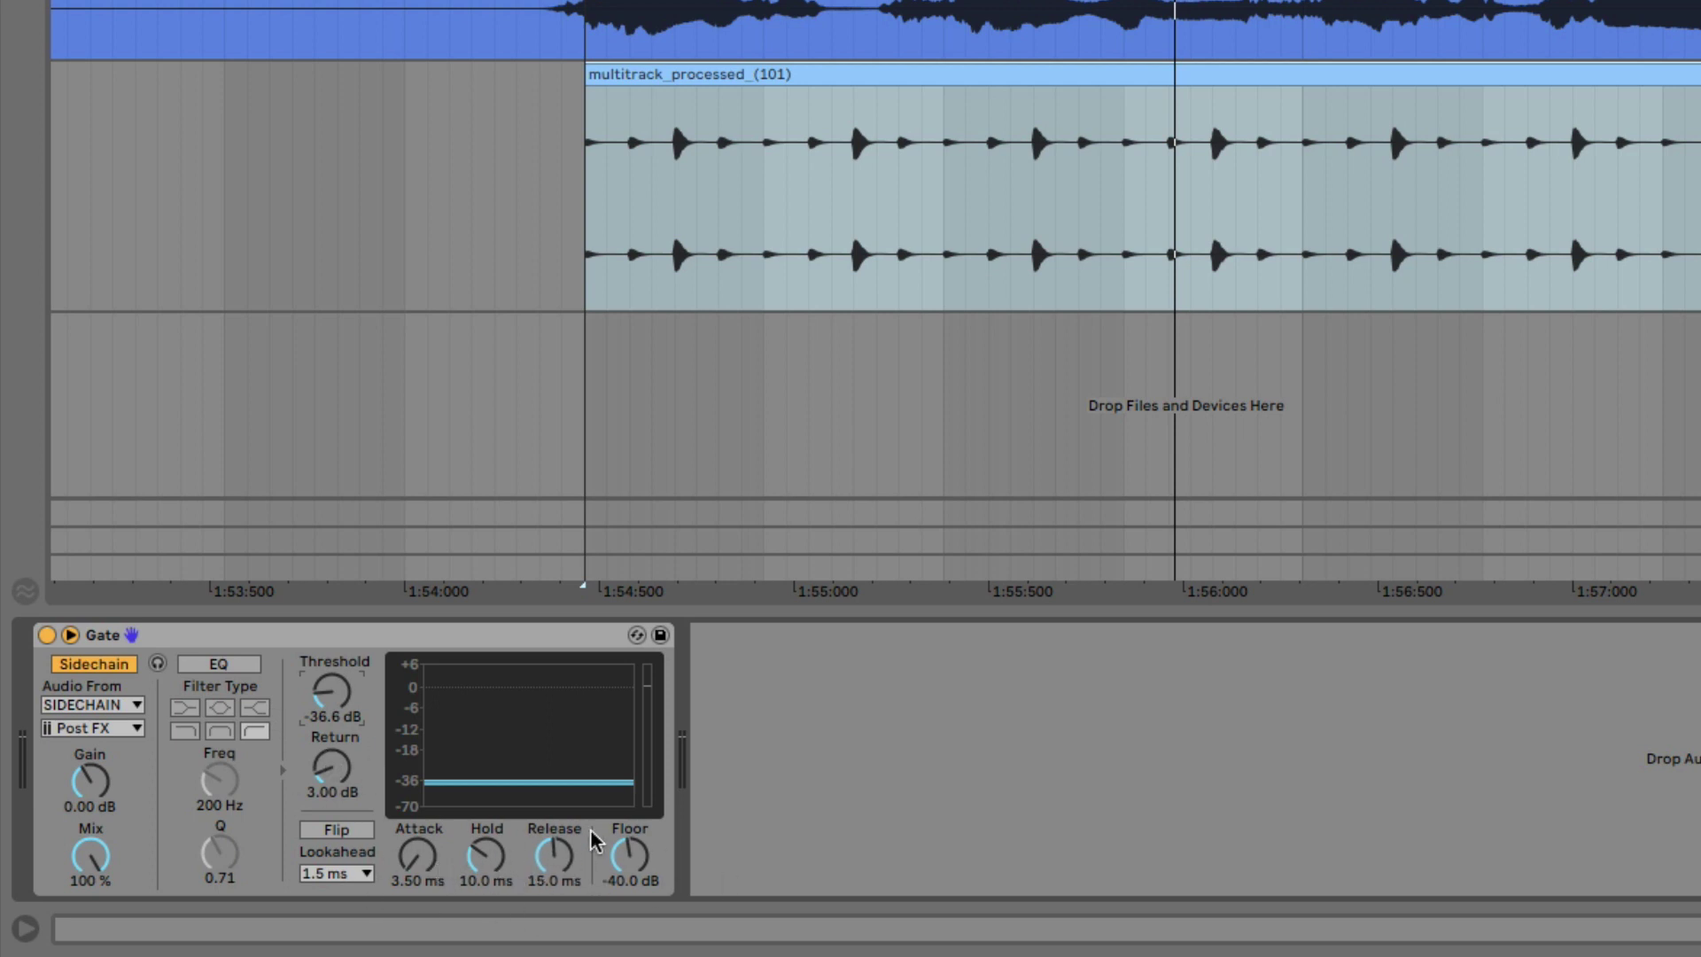
# Tighten the Gate during playback with Floor at -inf dB, Return at 0.00 dB and Release at 3.11 ms.
pyautogui.moveTo(630, 855); pyautogui.dragTo(629, 789)
pyautogui.moveTo(332, 767); pyautogui.dragTo(331, 815)
pyautogui.press('space')
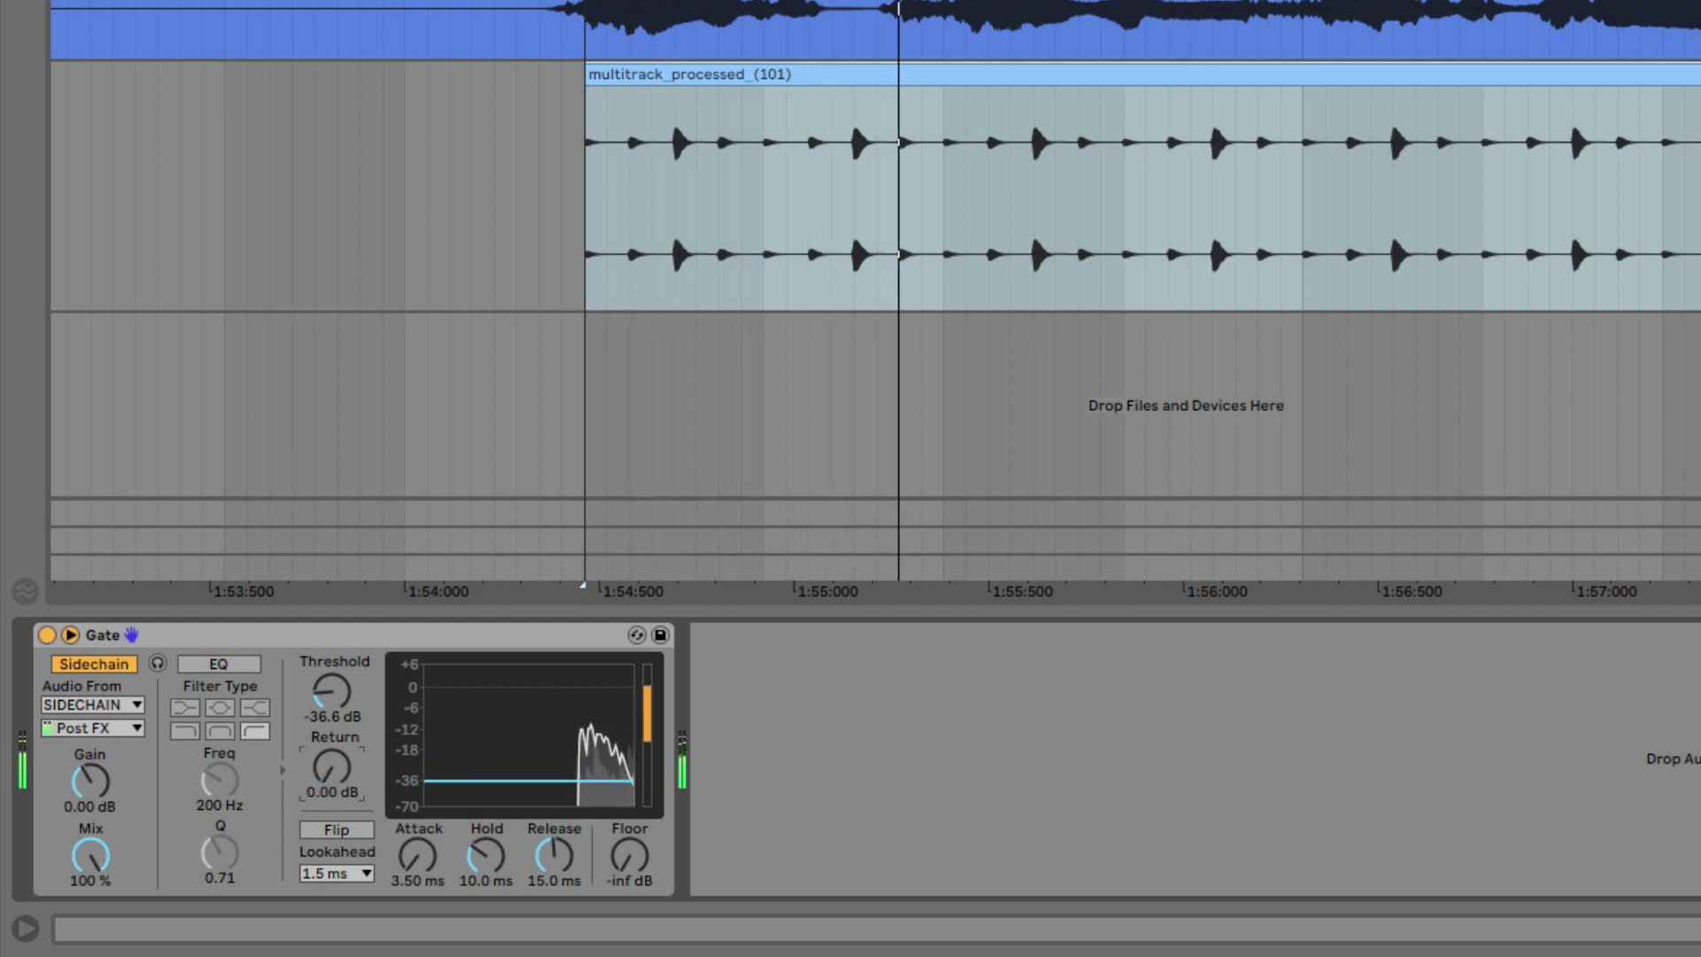
pyautogui.moveTo(554, 855)
pyautogui.mouseDown()
pyautogui.moveTo(554, 881)
pyautogui.moveTo(553, 864)
pyautogui.mouseUp()
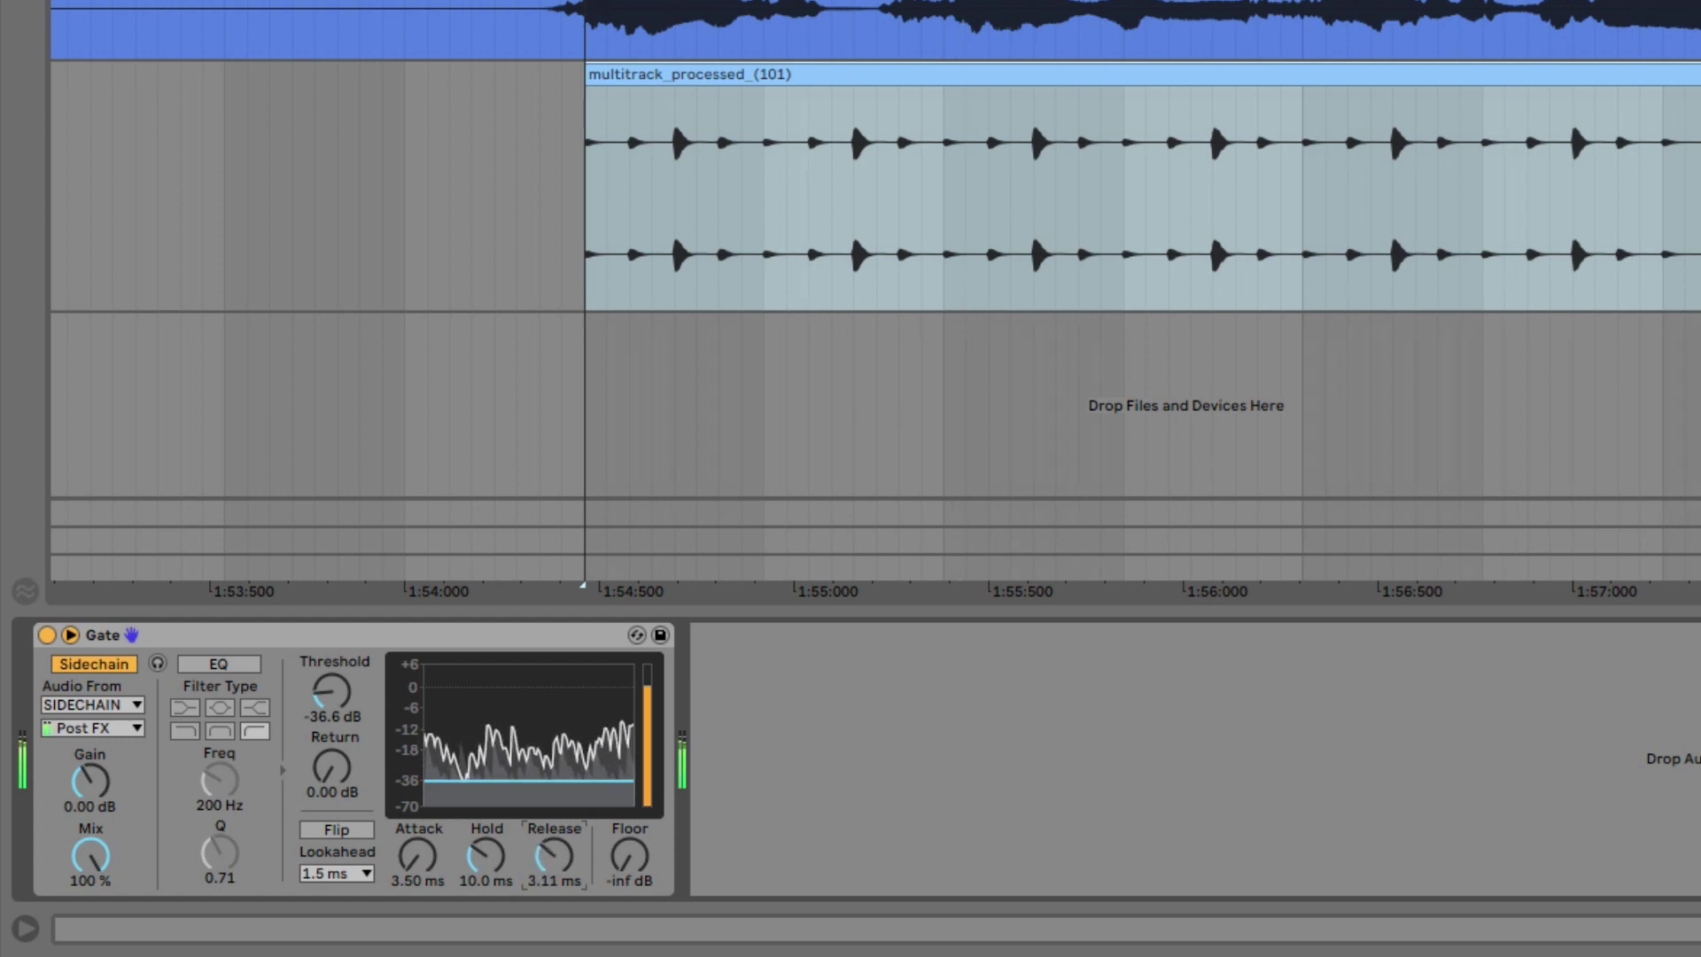
pyautogui.press('space')
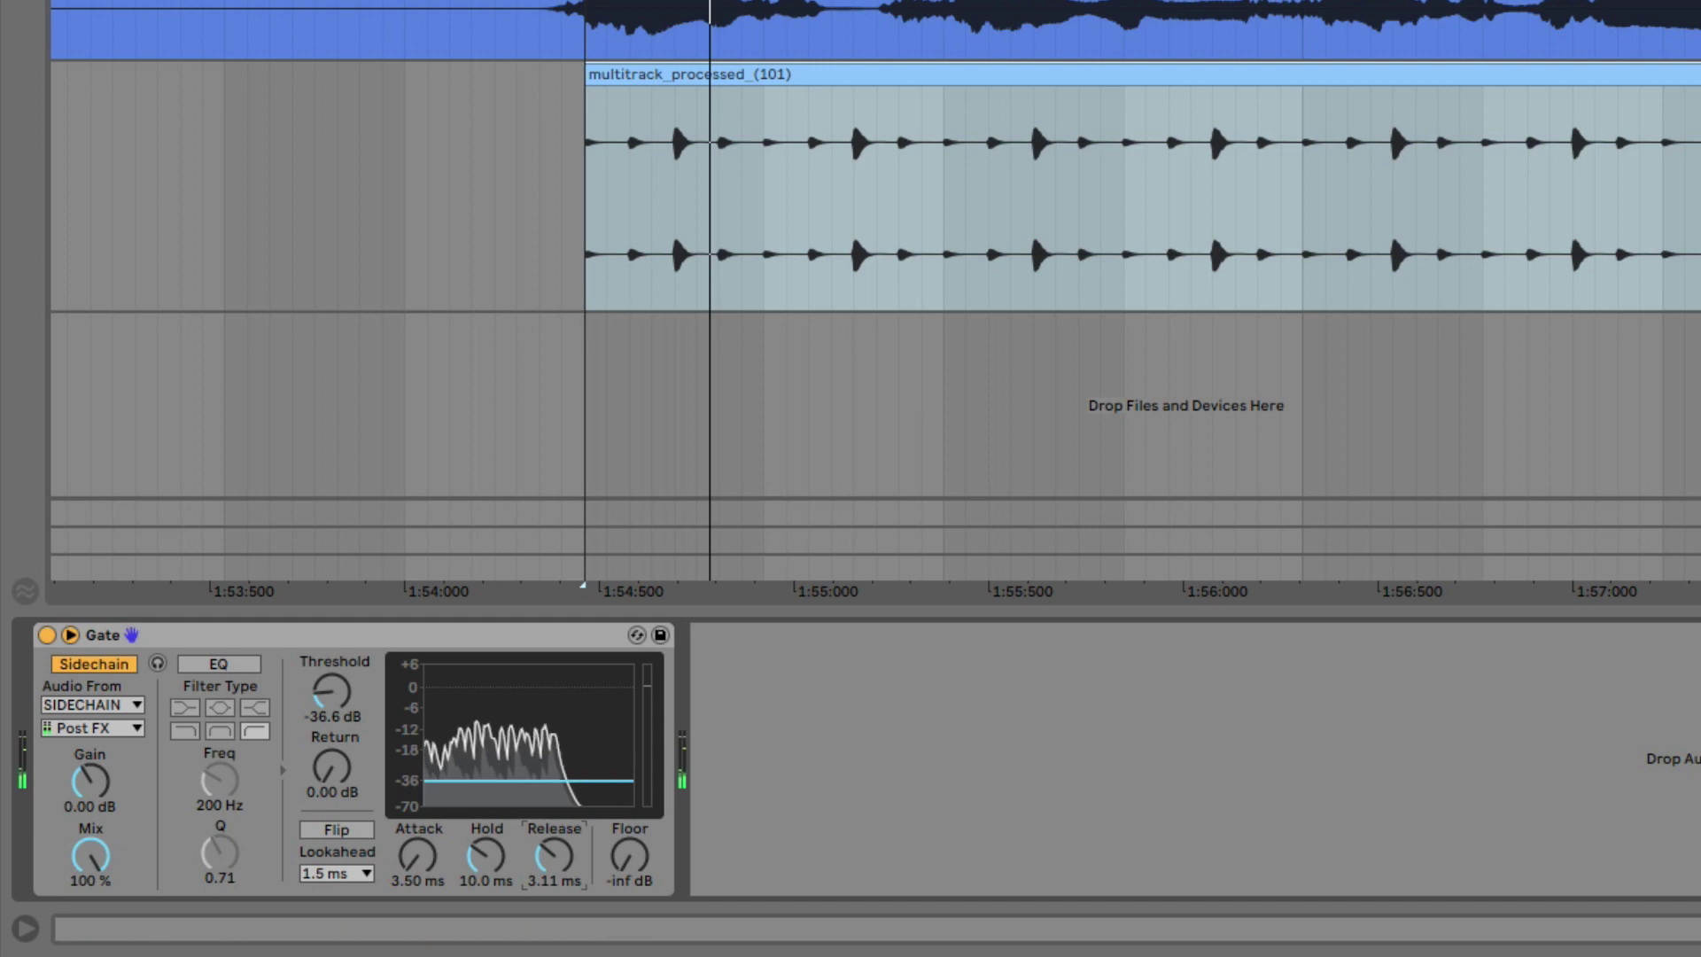
# Add an Auto Pan after the Gate on the VOCAL track and set its Amount to 100%.
pyautogui.hotkey('ctrl', 'alt', 'b')
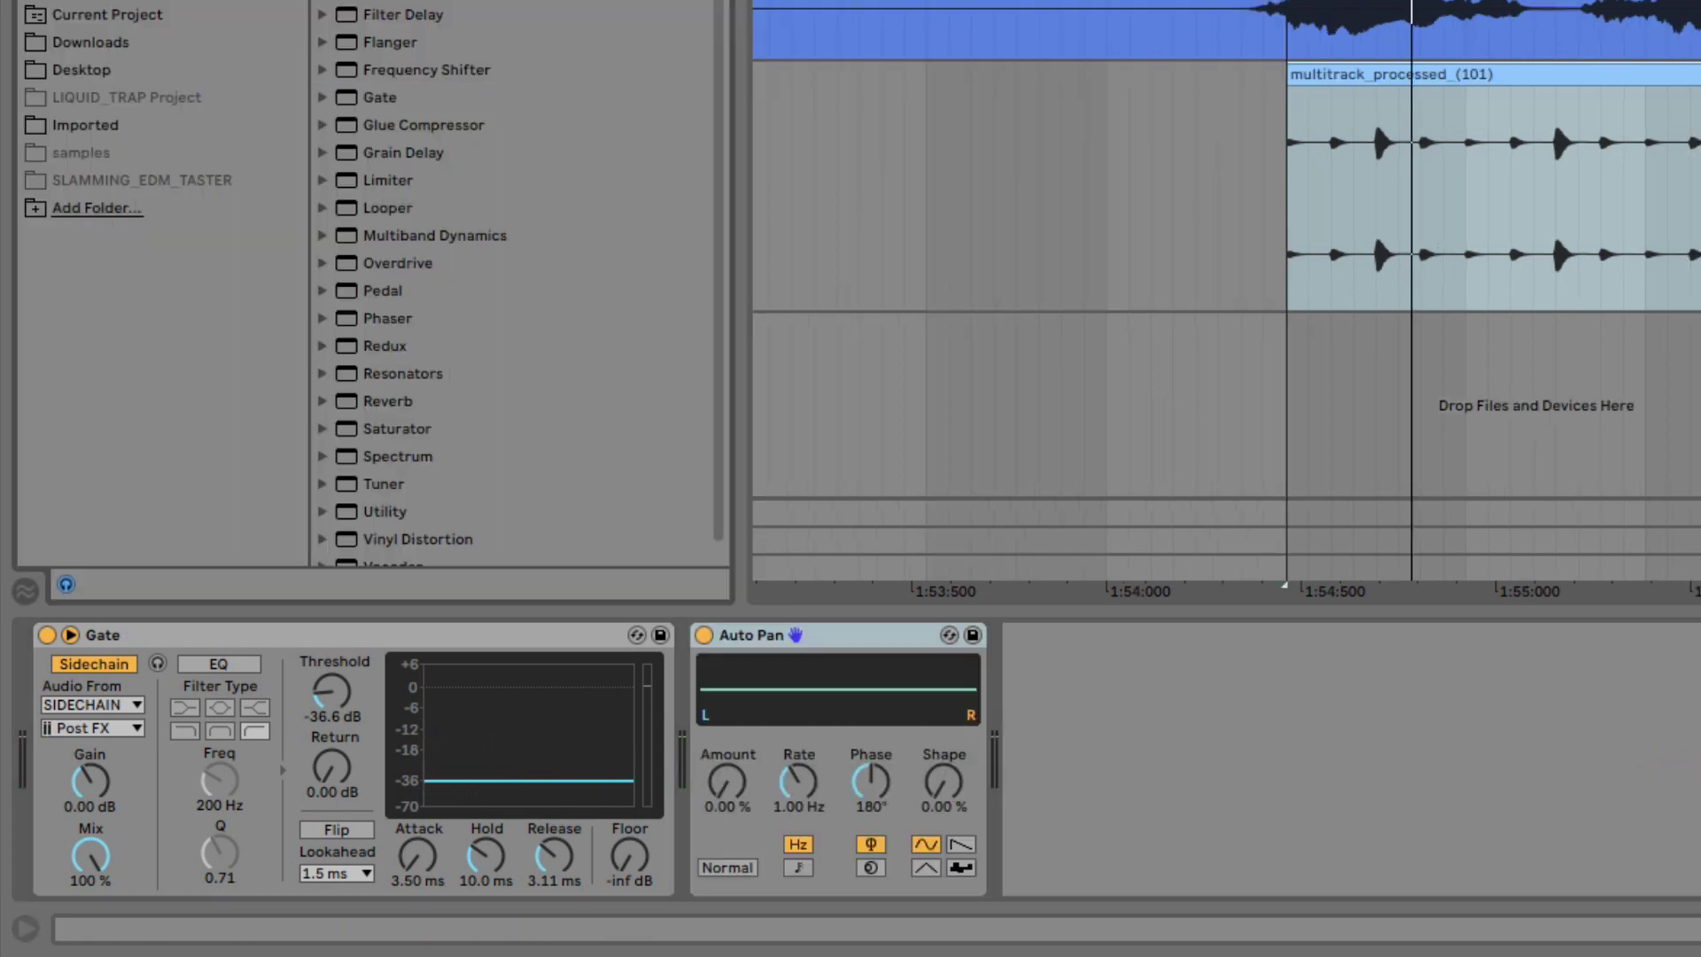
pyautogui.hotkey('ctrl', 'alt', 'b')
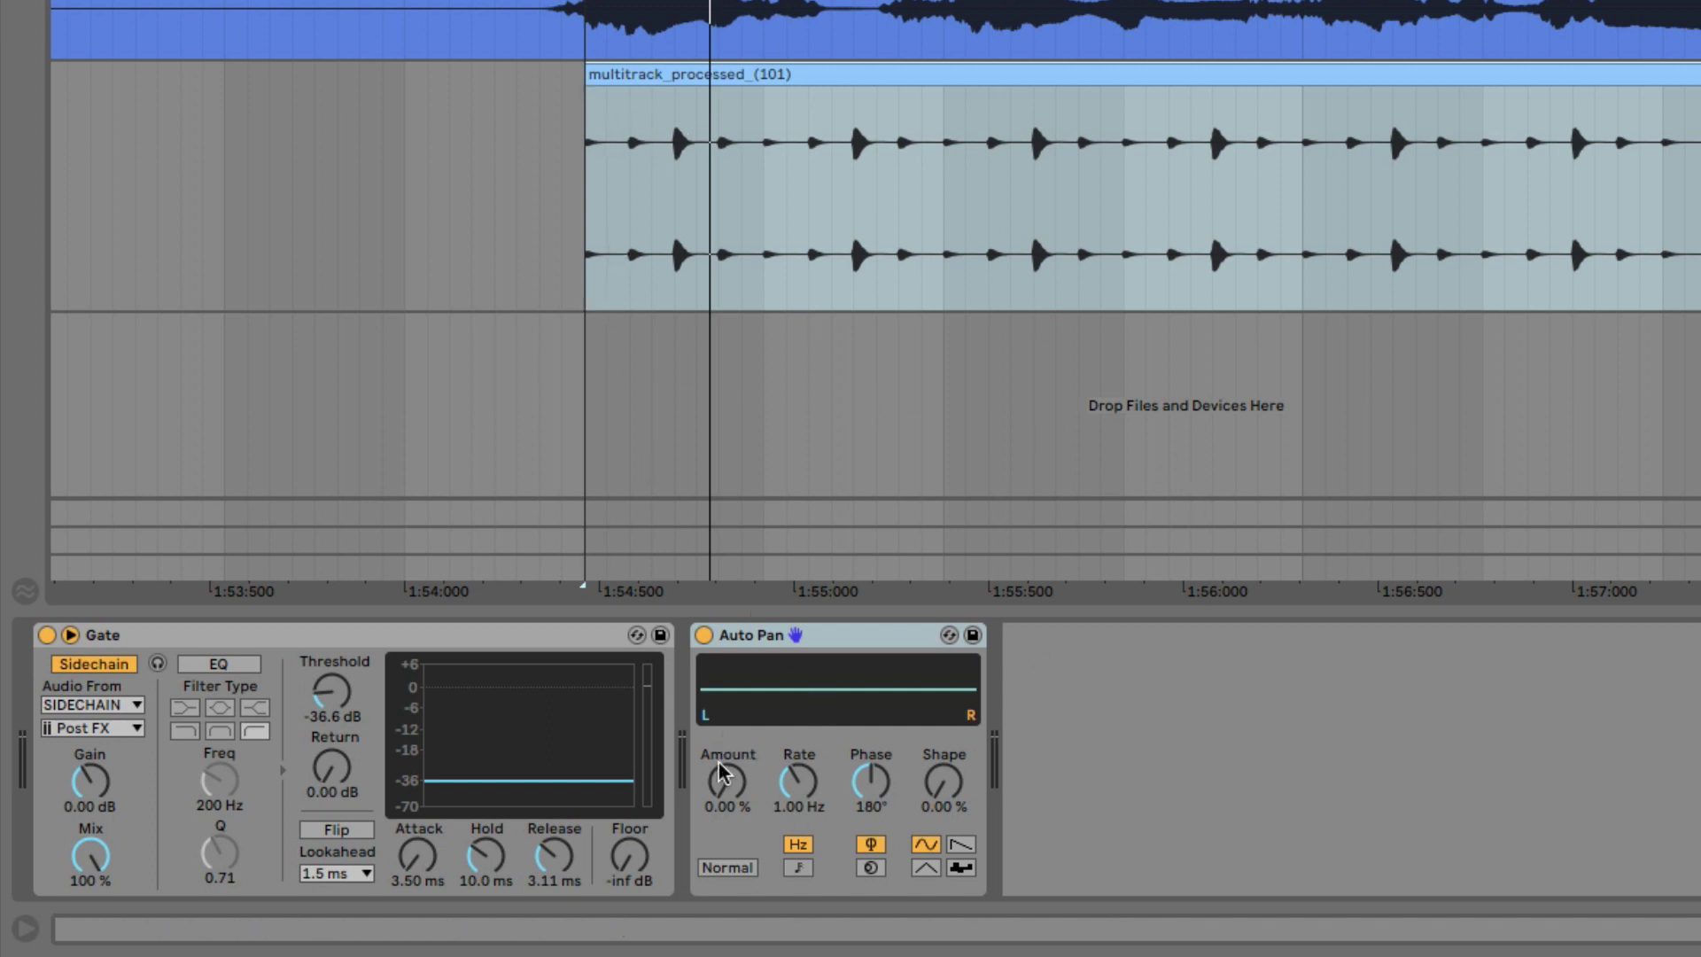
pyautogui.moveTo(727, 781); pyautogui.dragTo(726, 691)
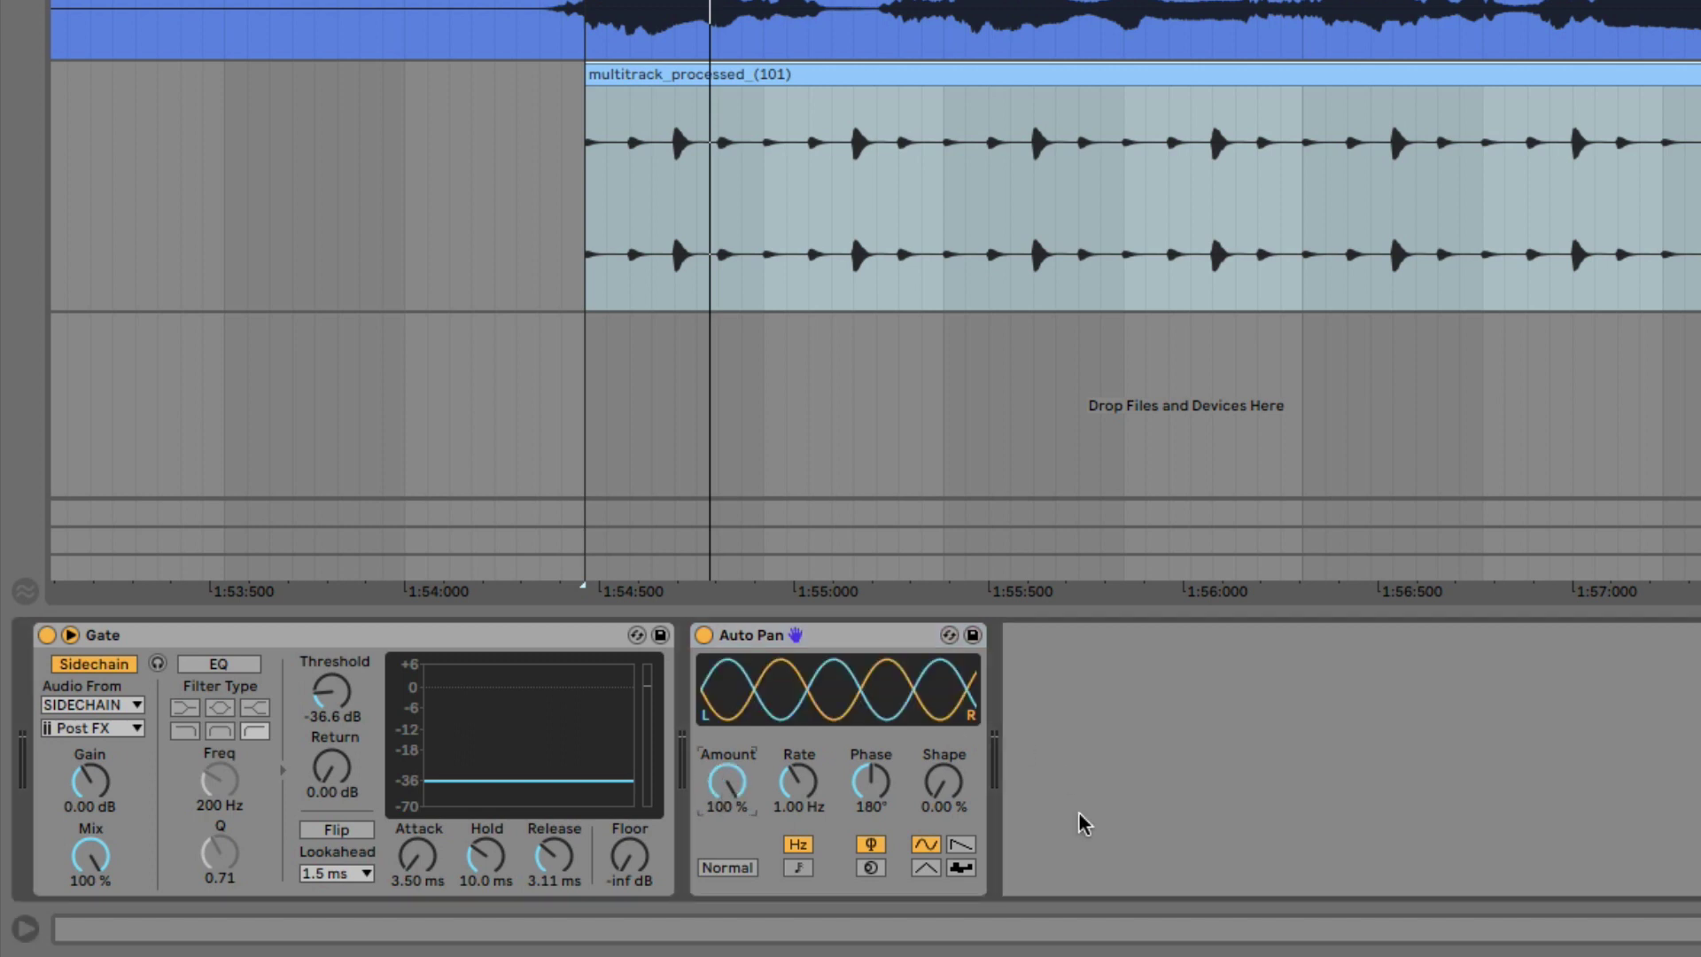
# Switch the Auto Pan to a tempo-synced Rate of 1/8 and play back the panned vocal.
pyautogui.click(798, 868)
pyautogui.moveTo(802, 793); pyautogui.dragTo(802, 776)
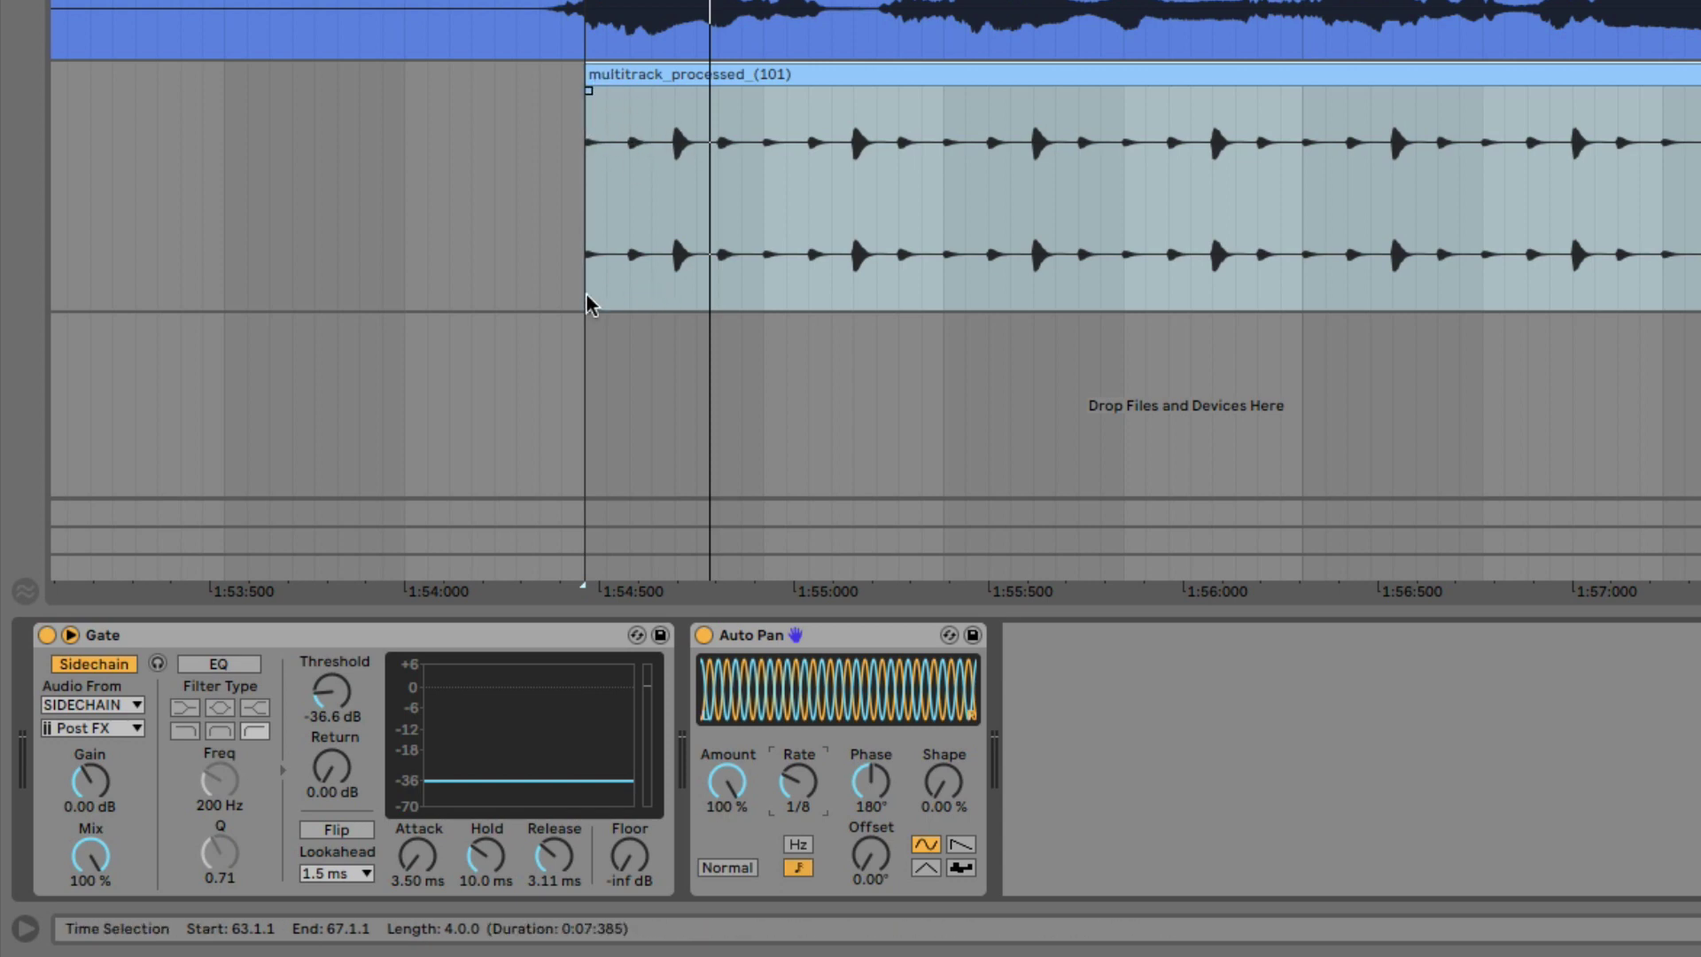
pyautogui.press('space')
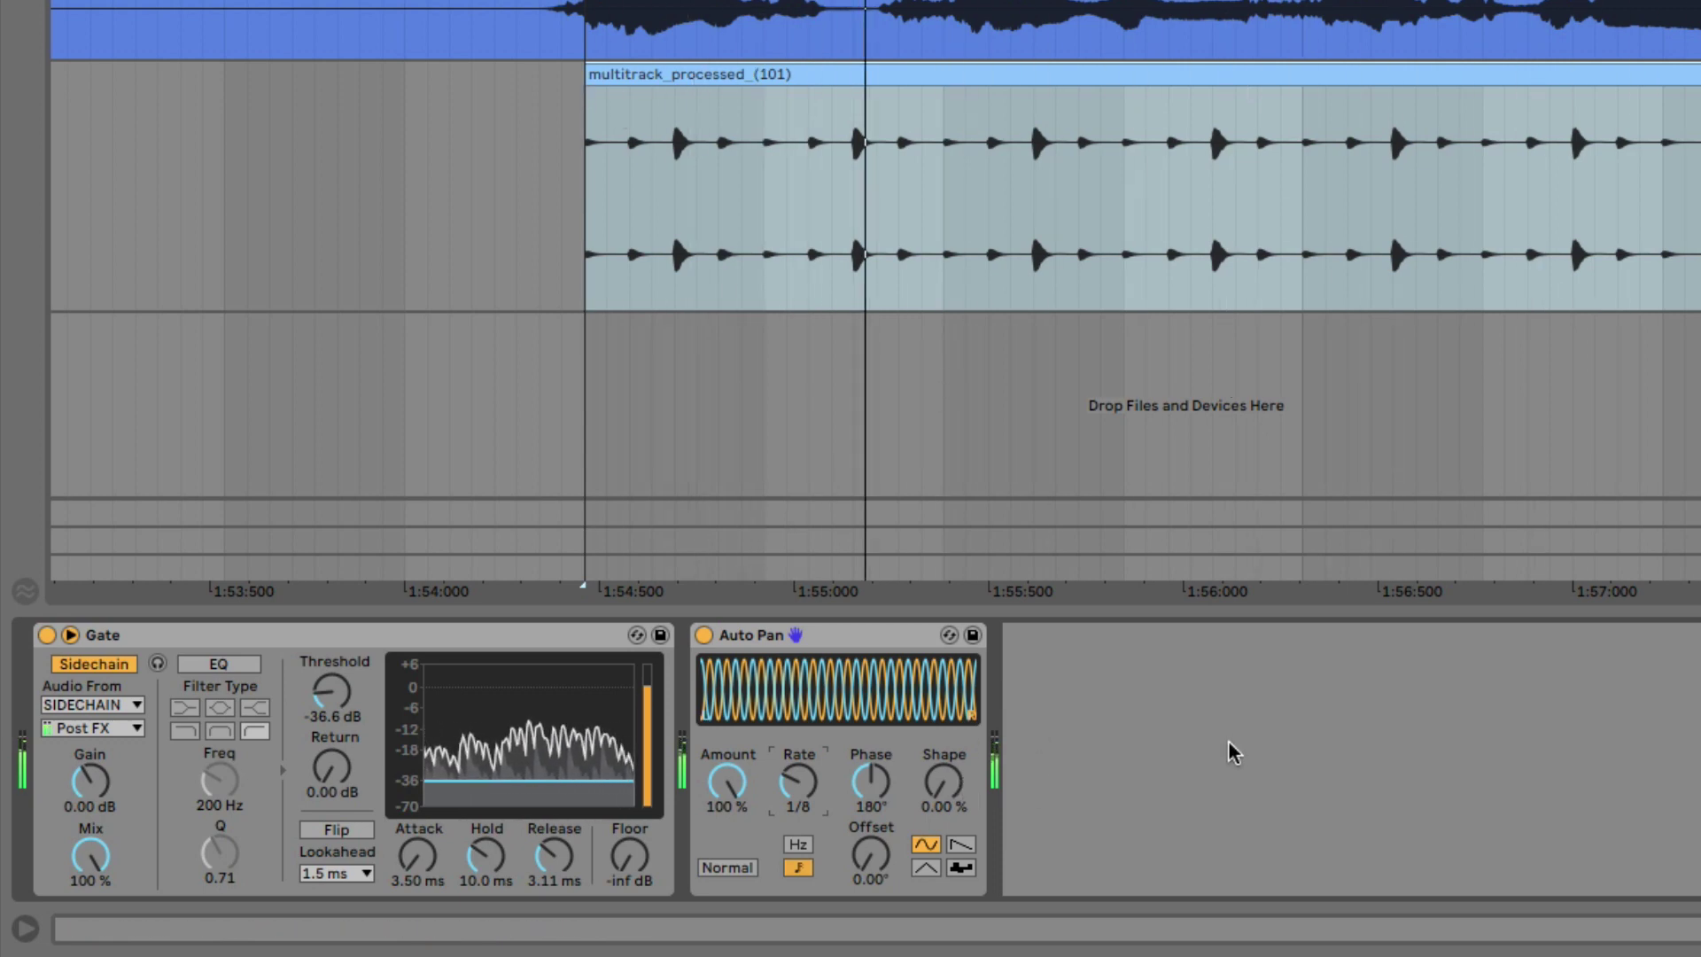
# Try the Auto Pan's Shape at 100% with the vocal playing, and return it to 0%.
pyautogui.press('space')
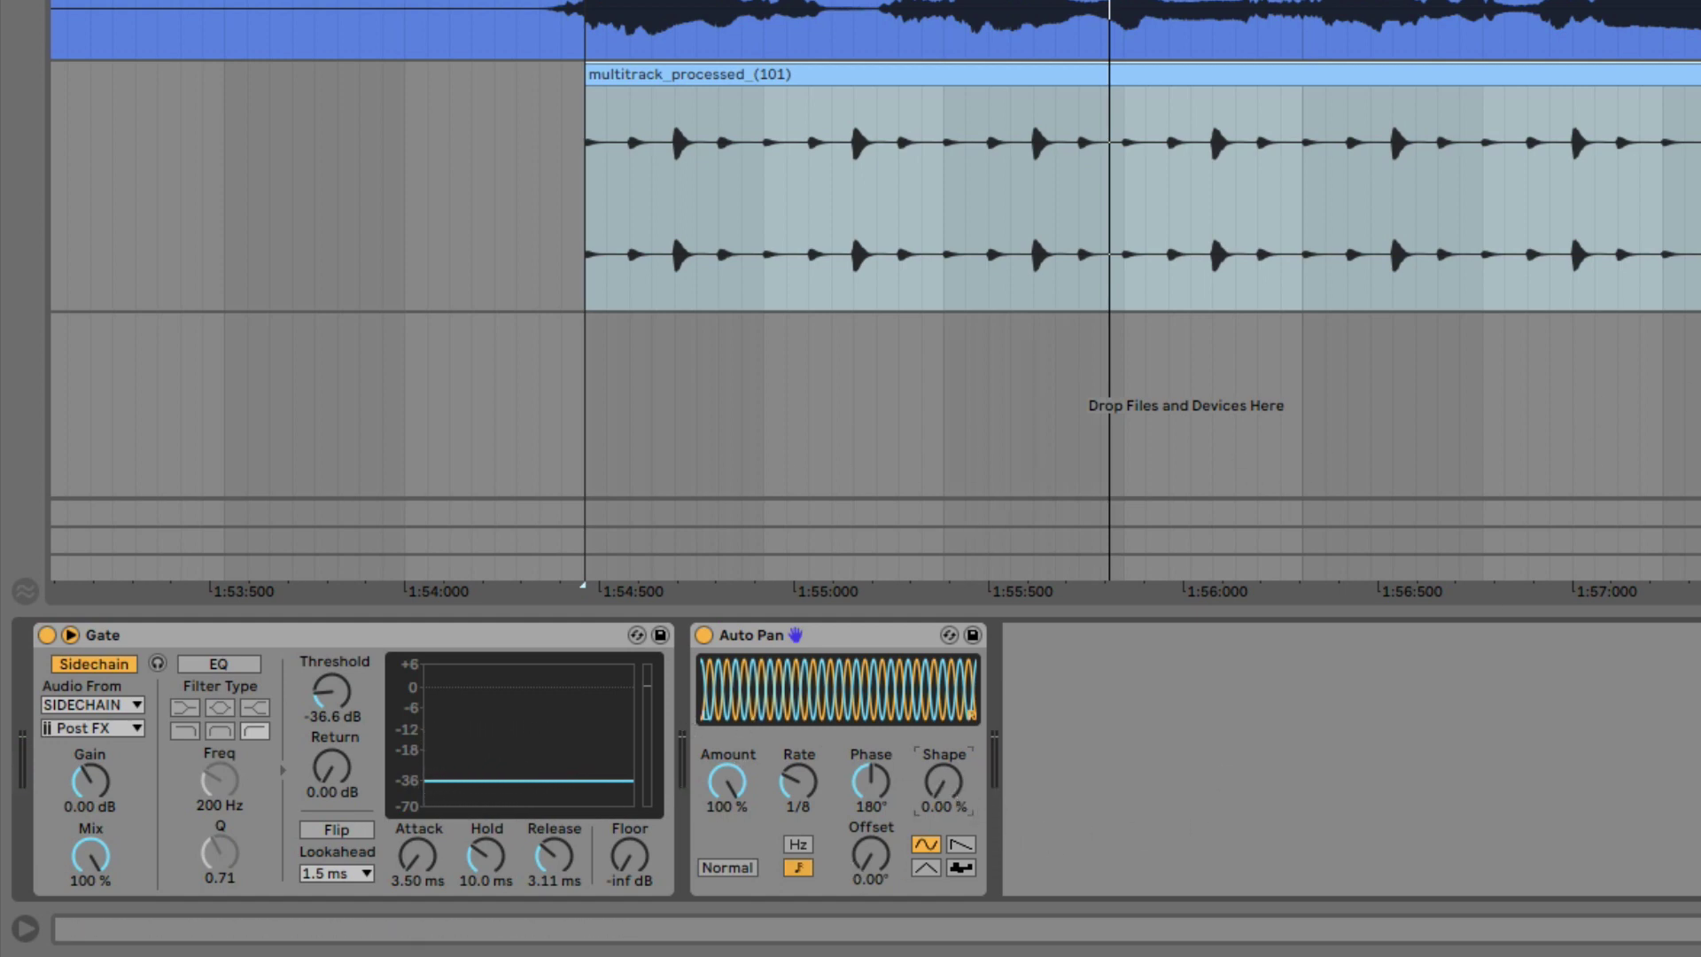
pyautogui.moveTo(946, 808); pyautogui.dragTo(946, 719)
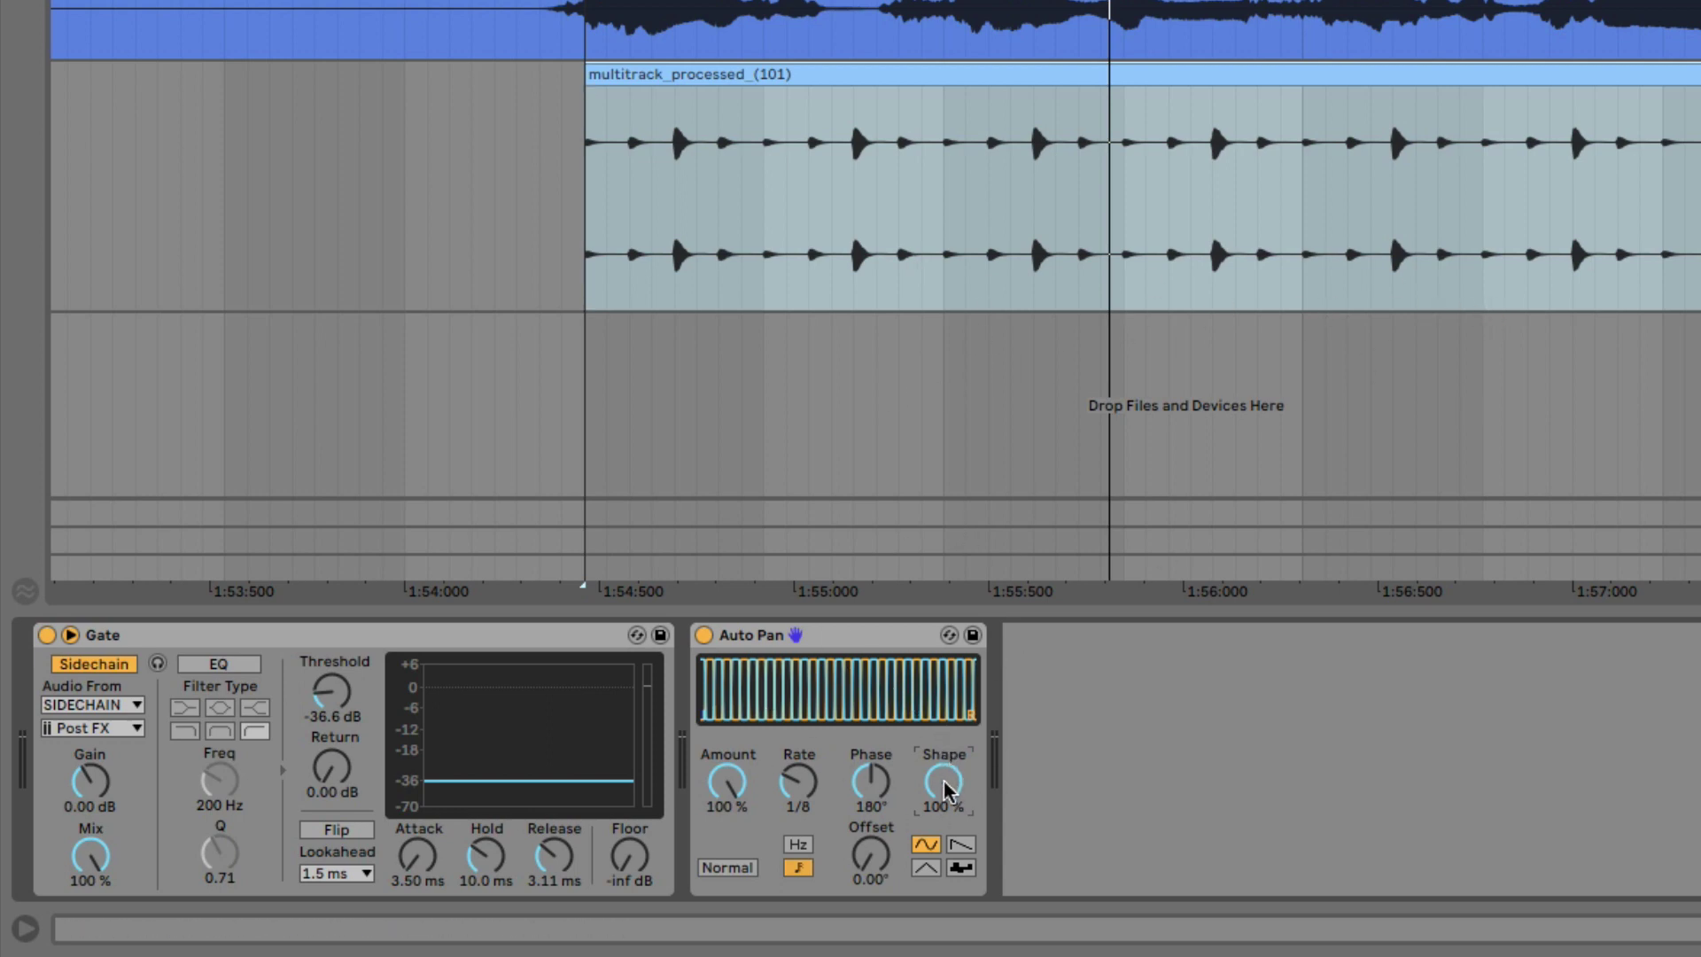
pyautogui.press('space')
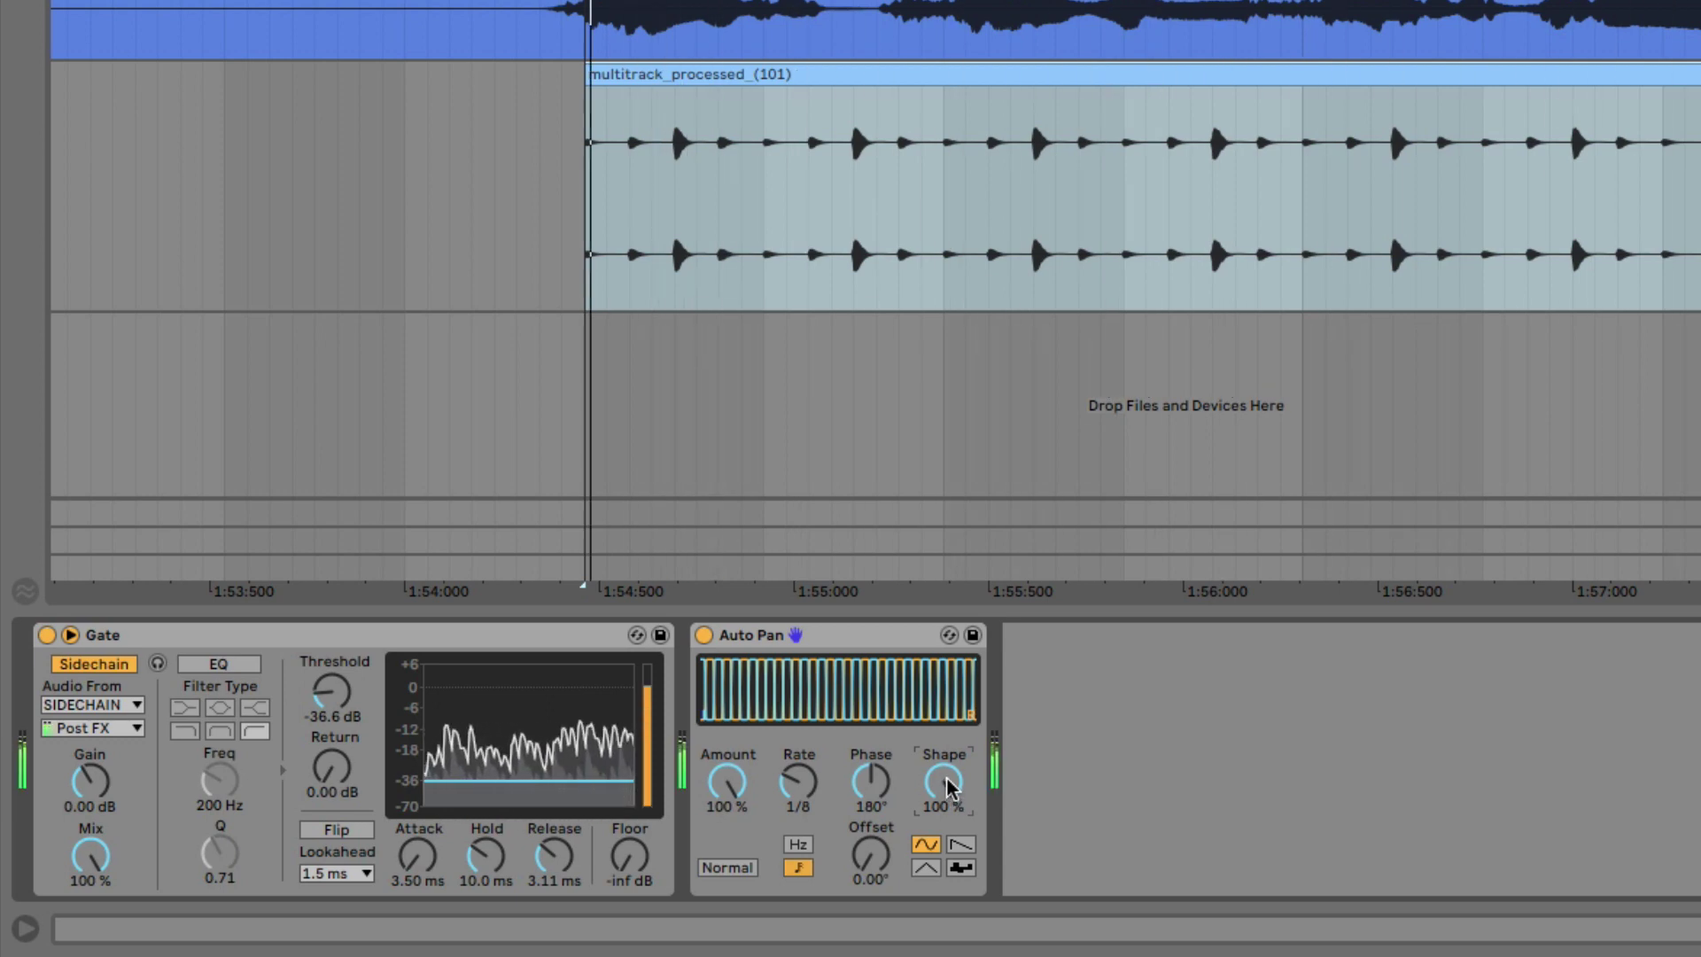
pyautogui.moveTo(946, 785); pyautogui.dragTo(846, 872)
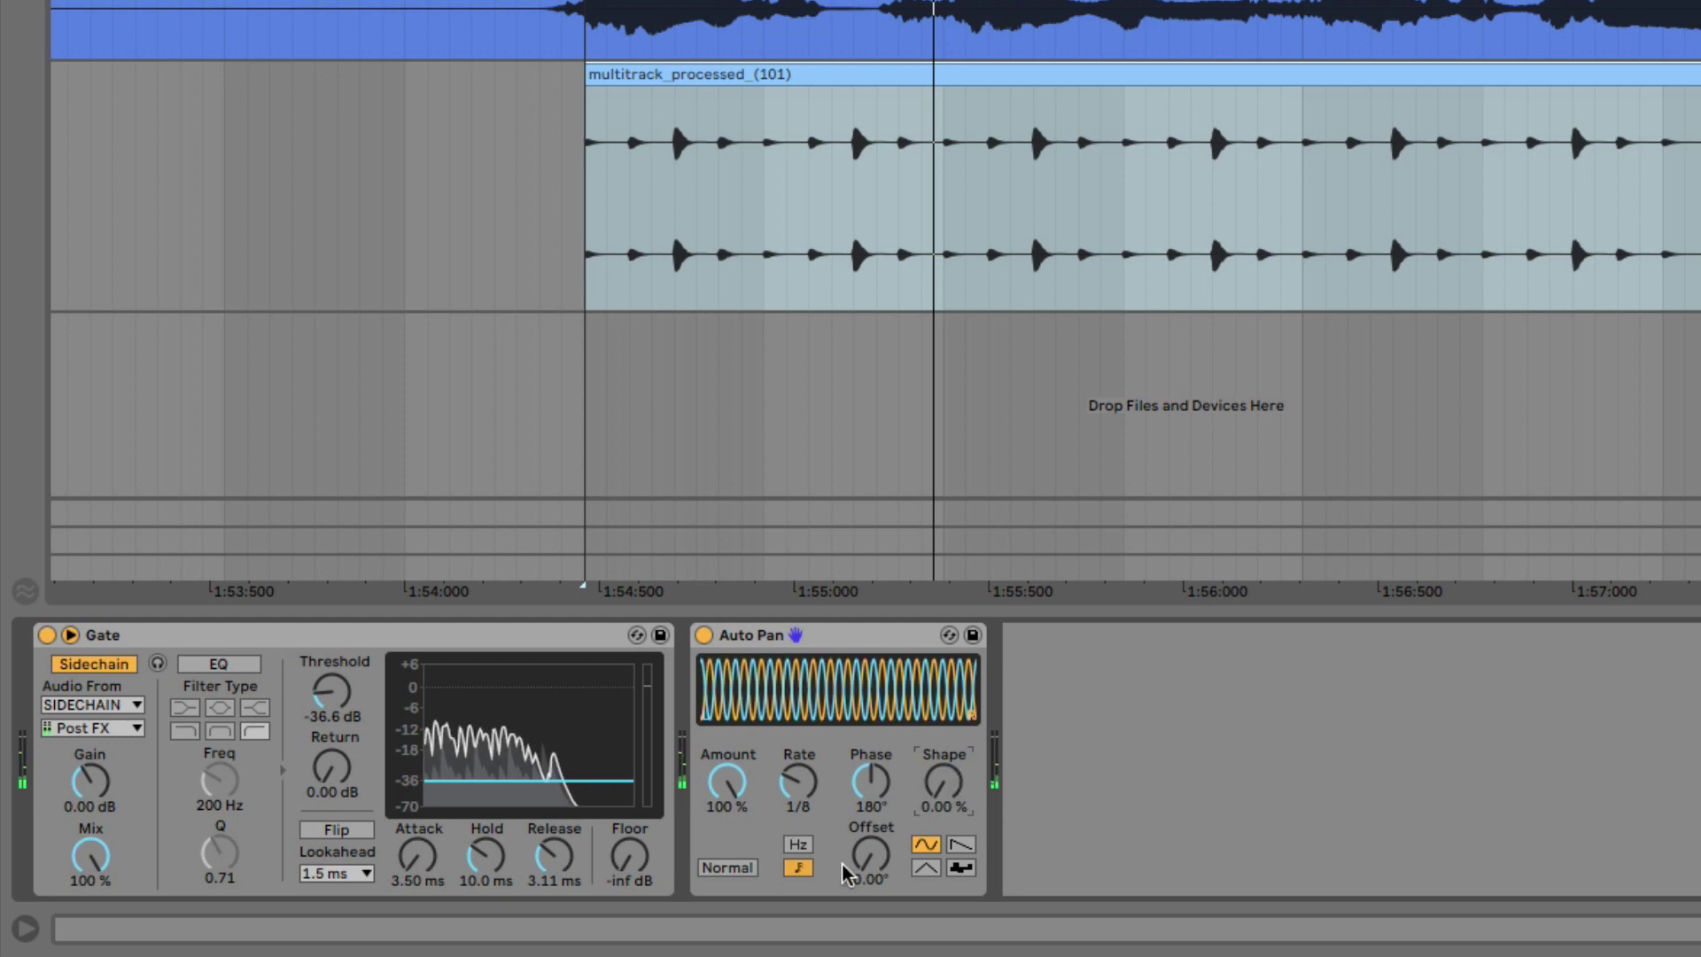
# Switch the Auto Pan to the sawtooth waveform with Shape at 54%, and raise the VOCAL track's volume to 0.3 dB during playback.
pyautogui.click(961, 843)
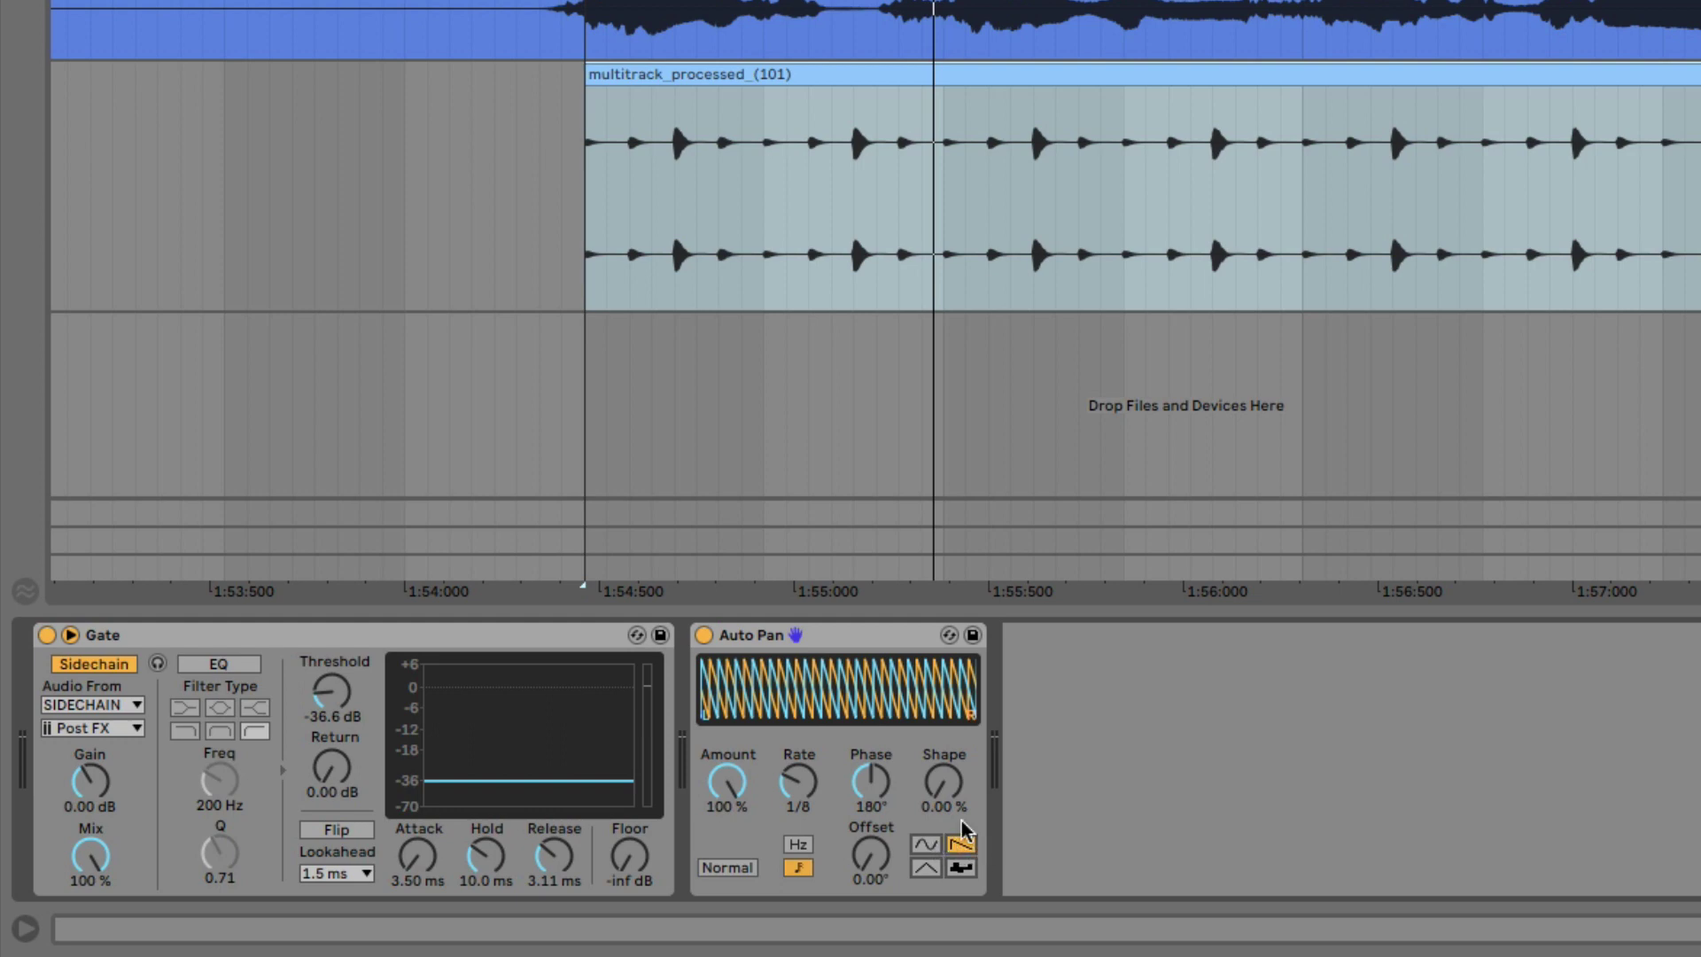
pyautogui.press('space')
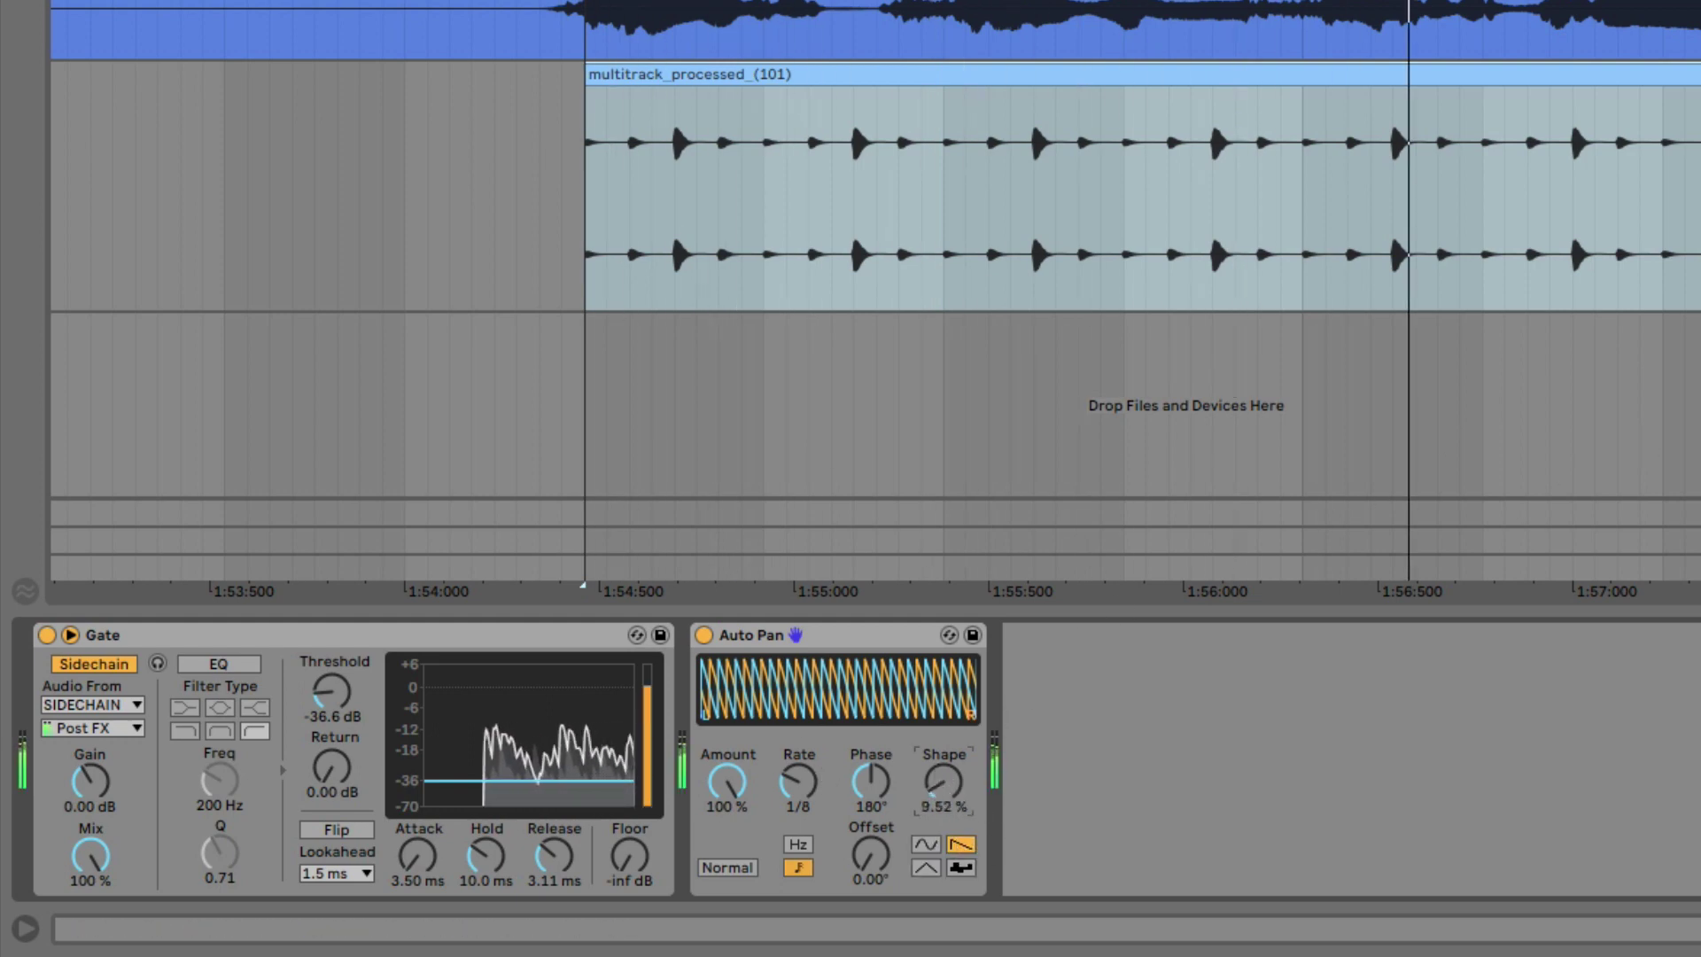
pyautogui.moveTo(943, 793); pyautogui.dragTo(943, 746)
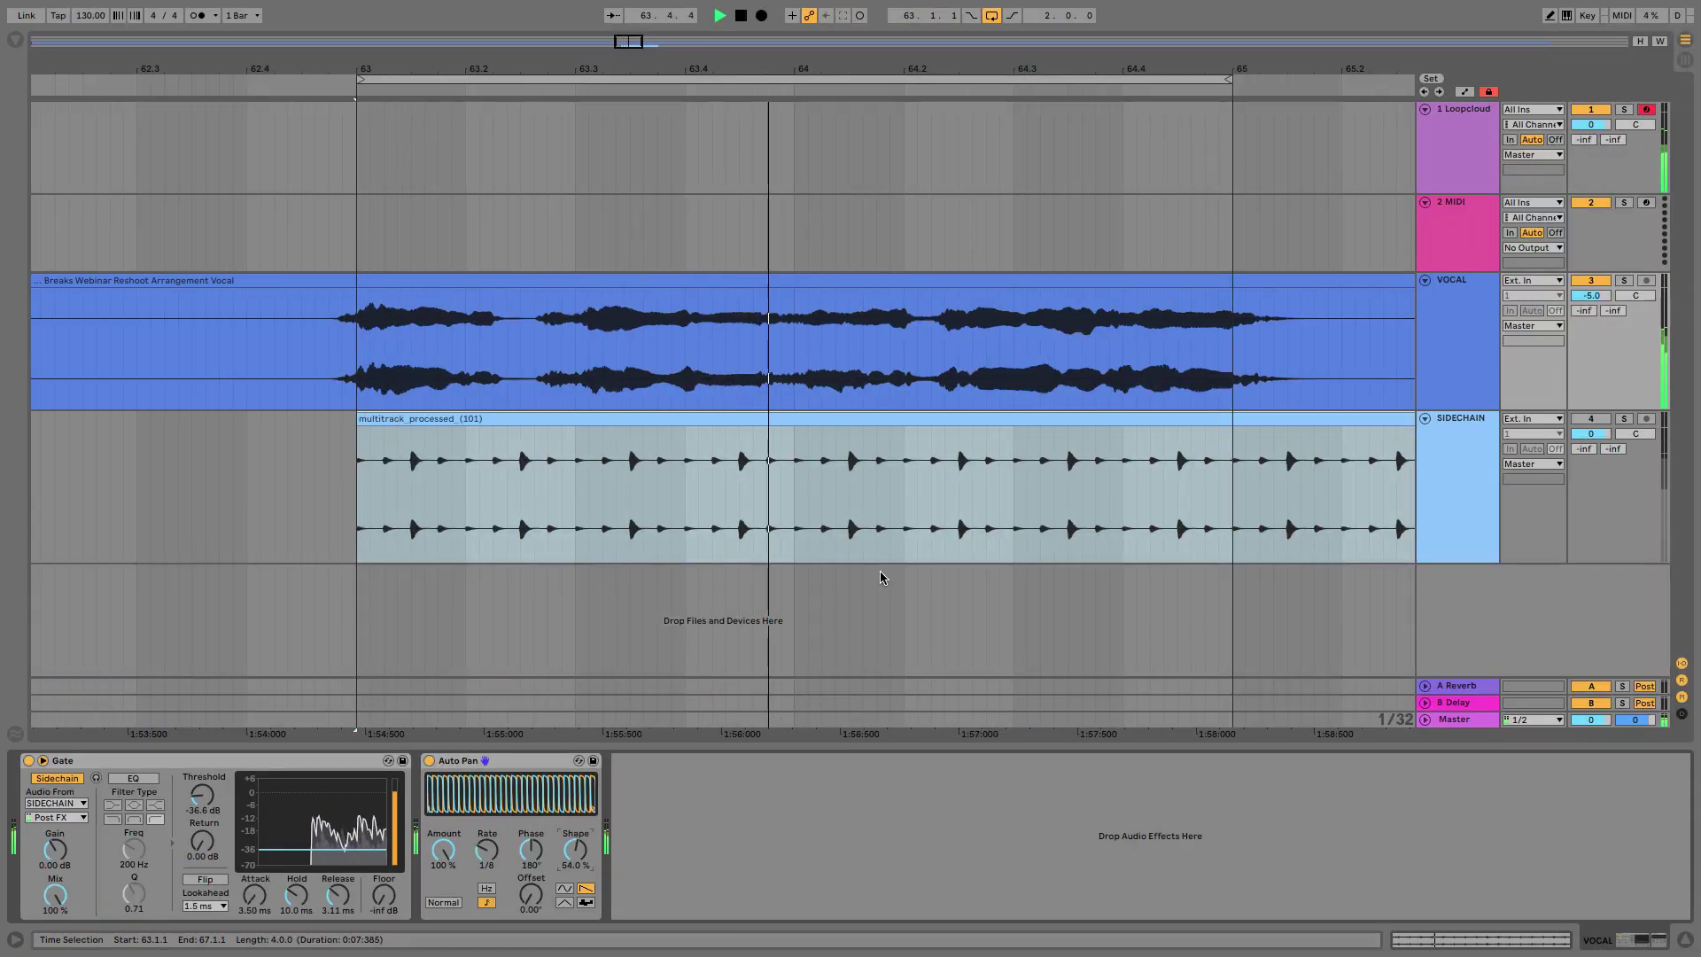
pyautogui.moveTo(1600, 301); pyautogui.dragTo(1600, 278)
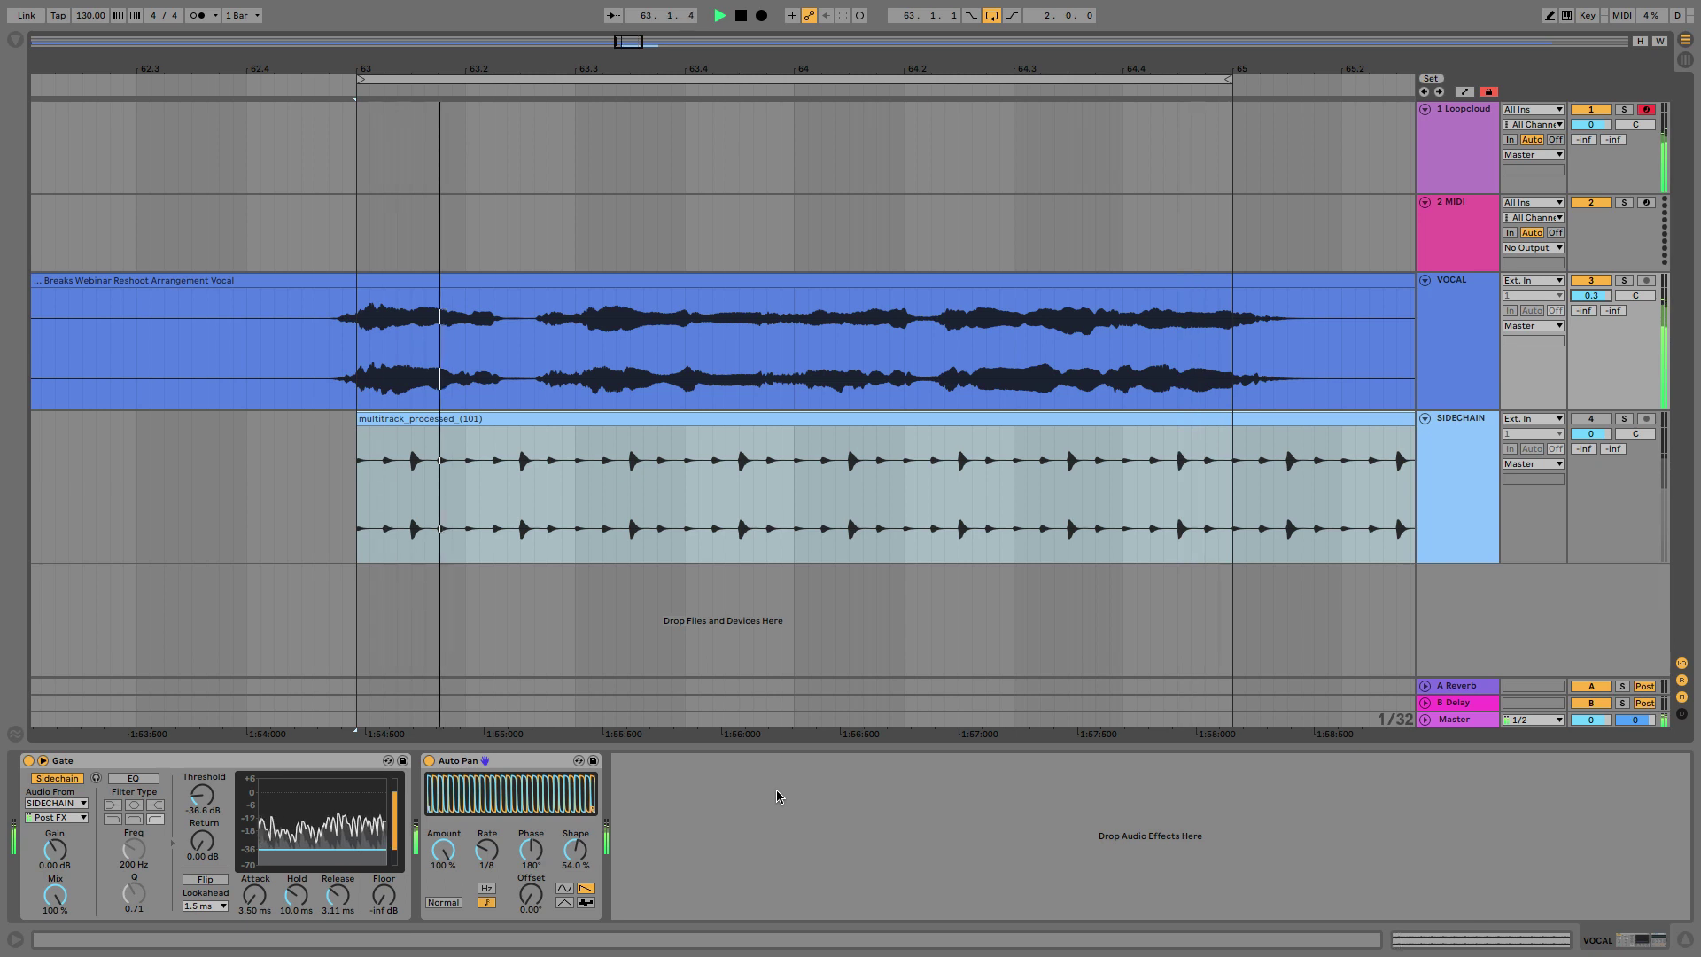
pyautogui.press('space')
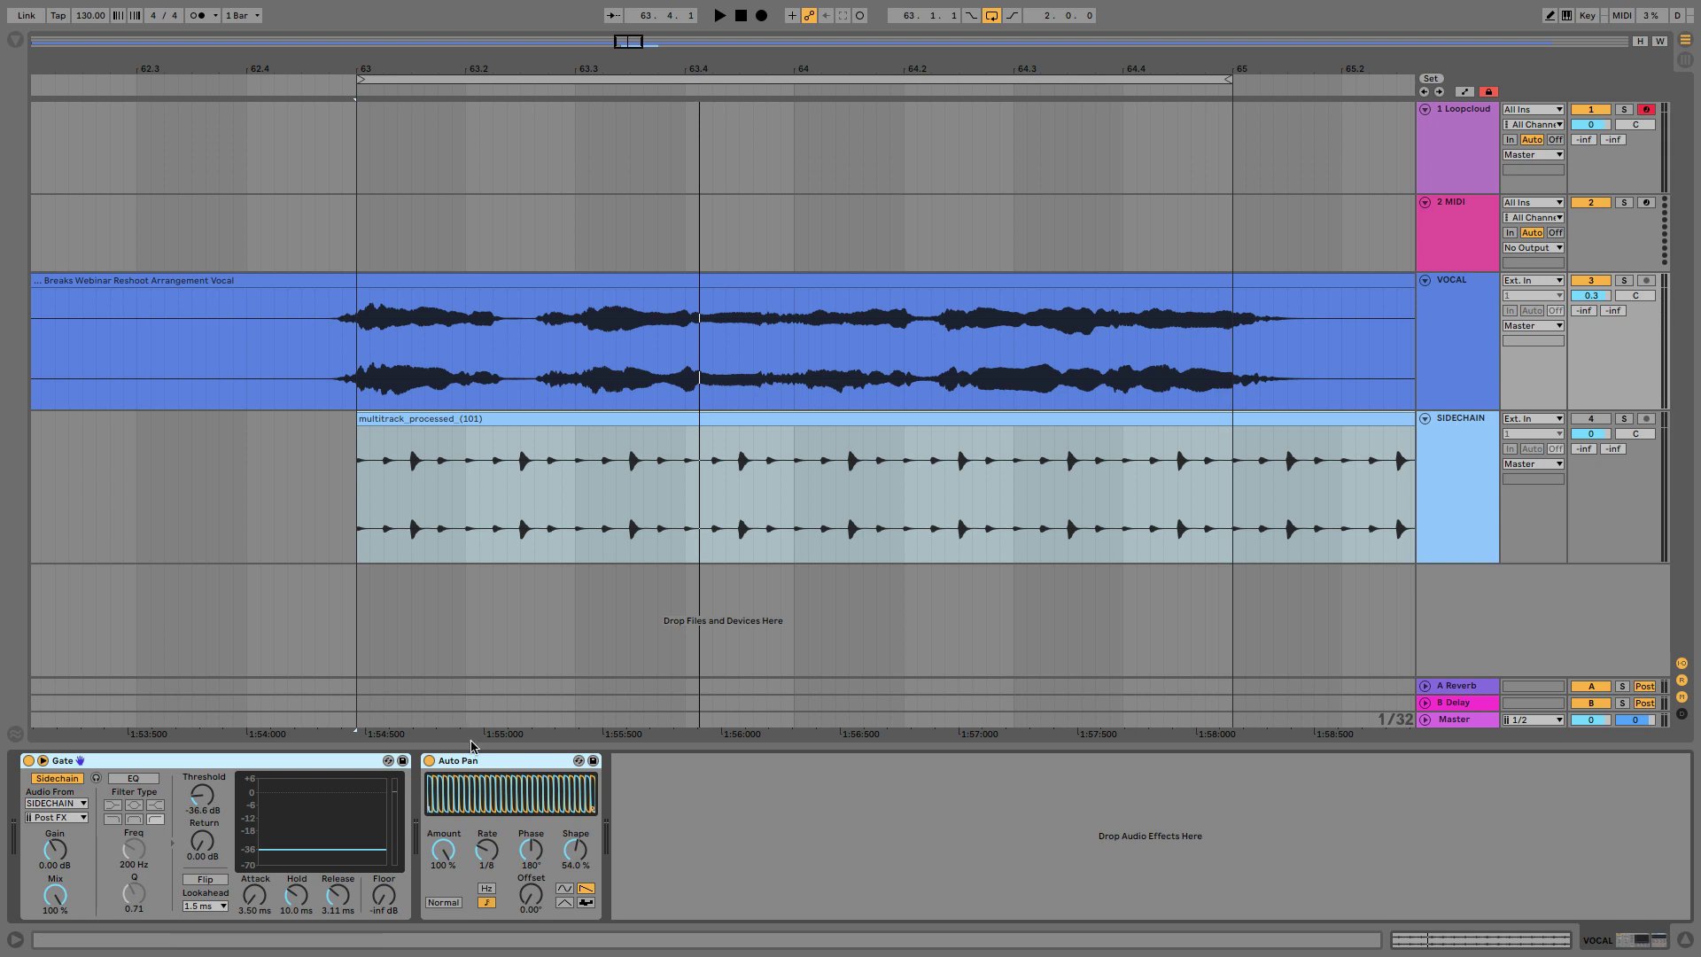
# Group the Gate and Auto Pan into an Audio Effect Rack and save it as a preset named Gated.
pyautogui.hotkey('ctrl', 'g')
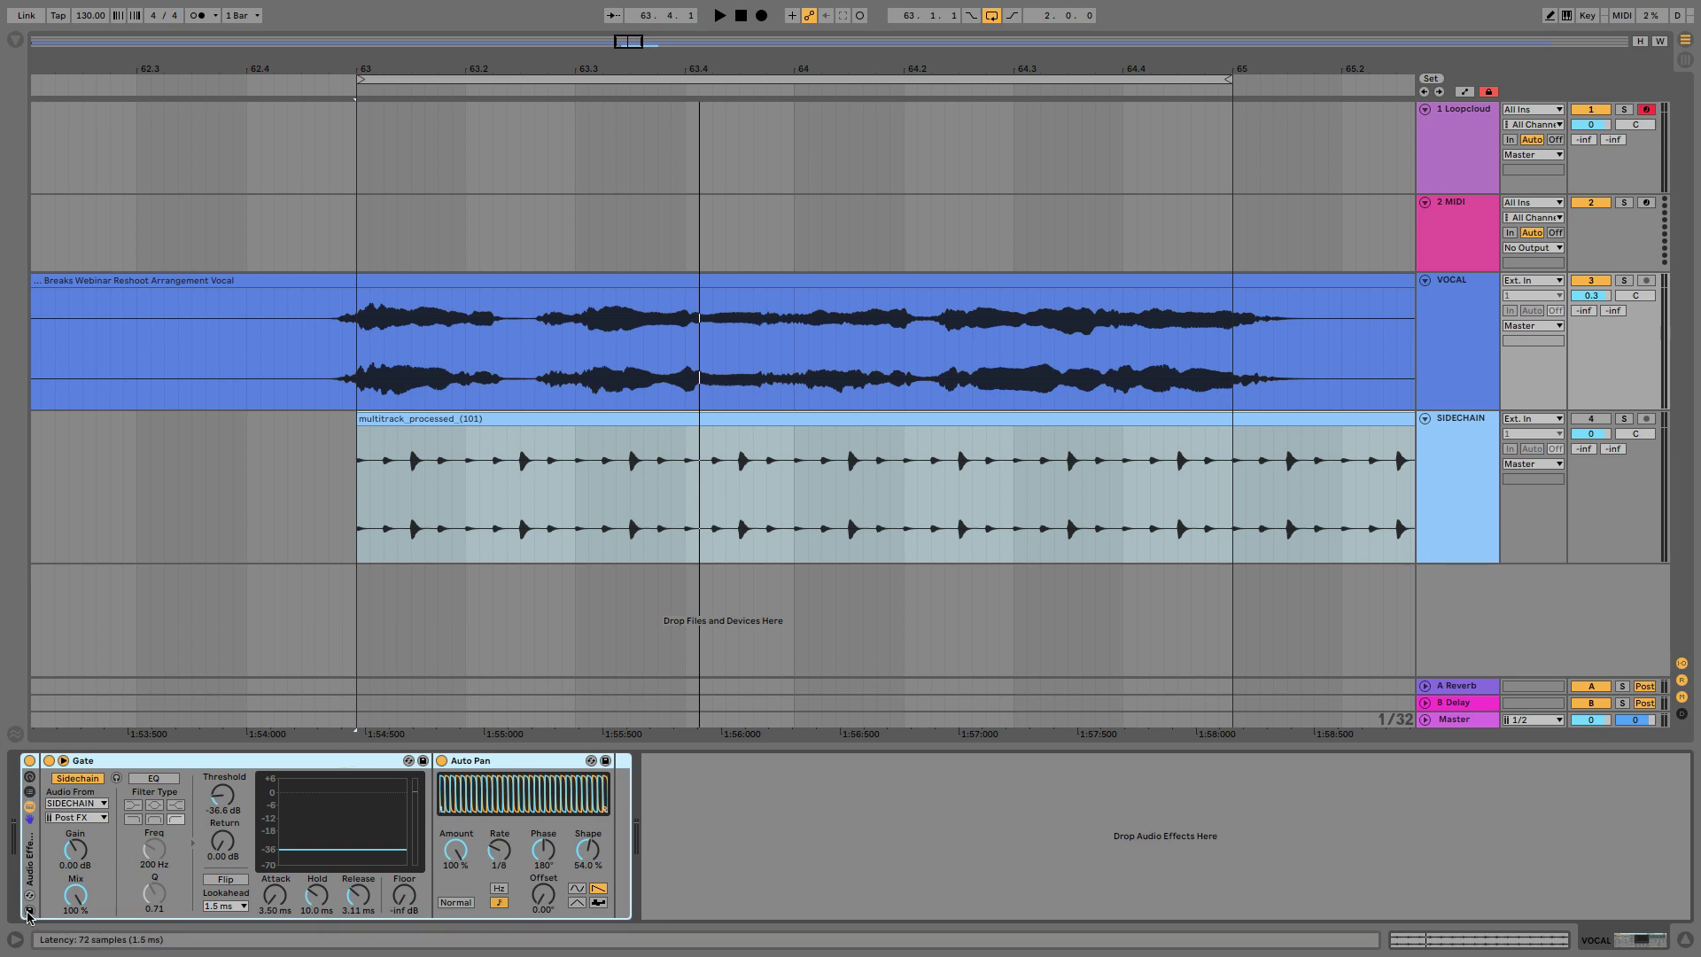
pyautogui.click(29, 911)
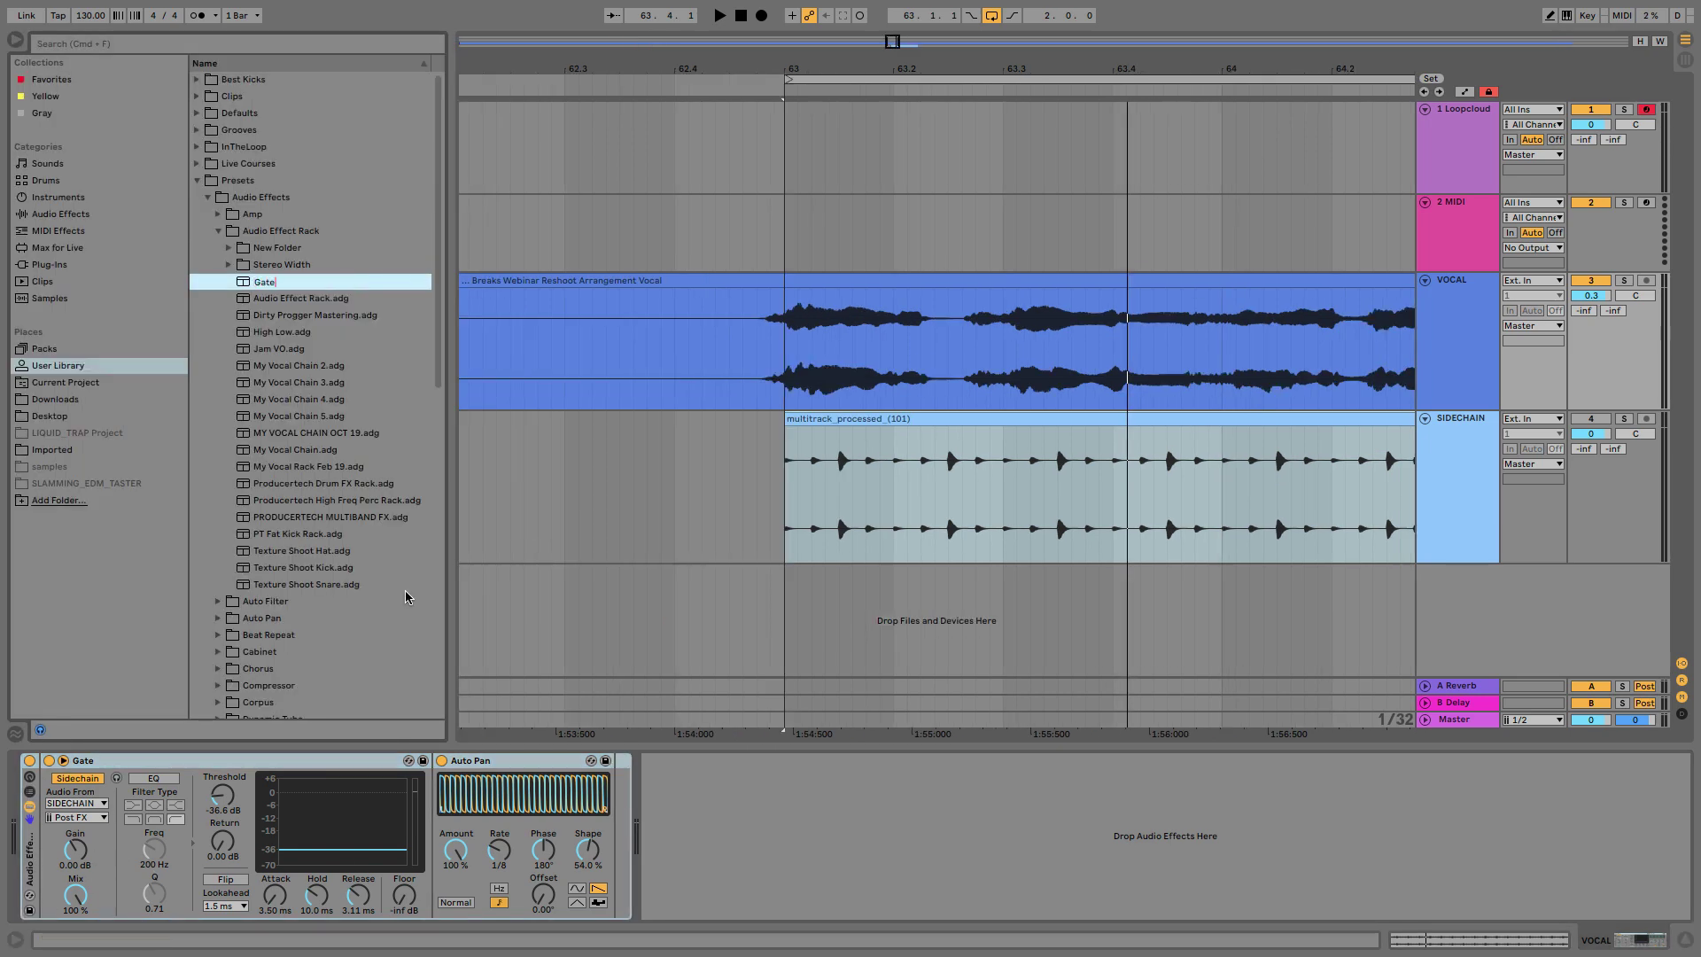
pyautogui.press('Return')
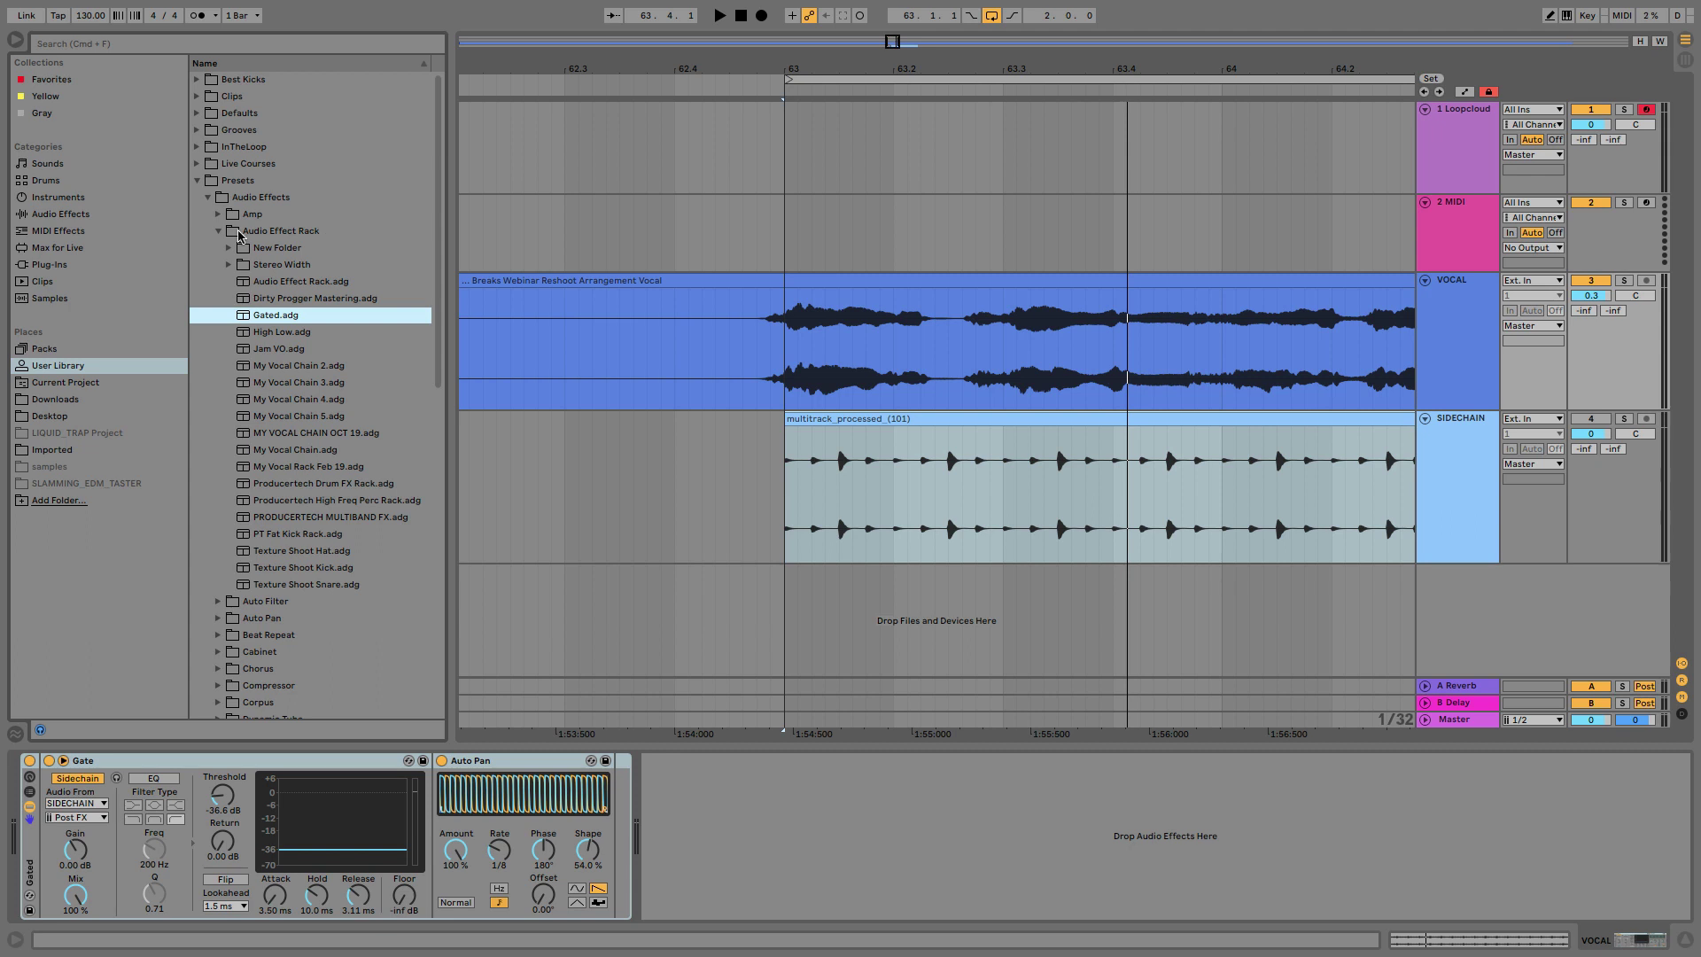
# Save the SIDECHAIN track with its hi-hat clip to the User Library as SIDECHAIN.als.
pyautogui.click(1458, 420)
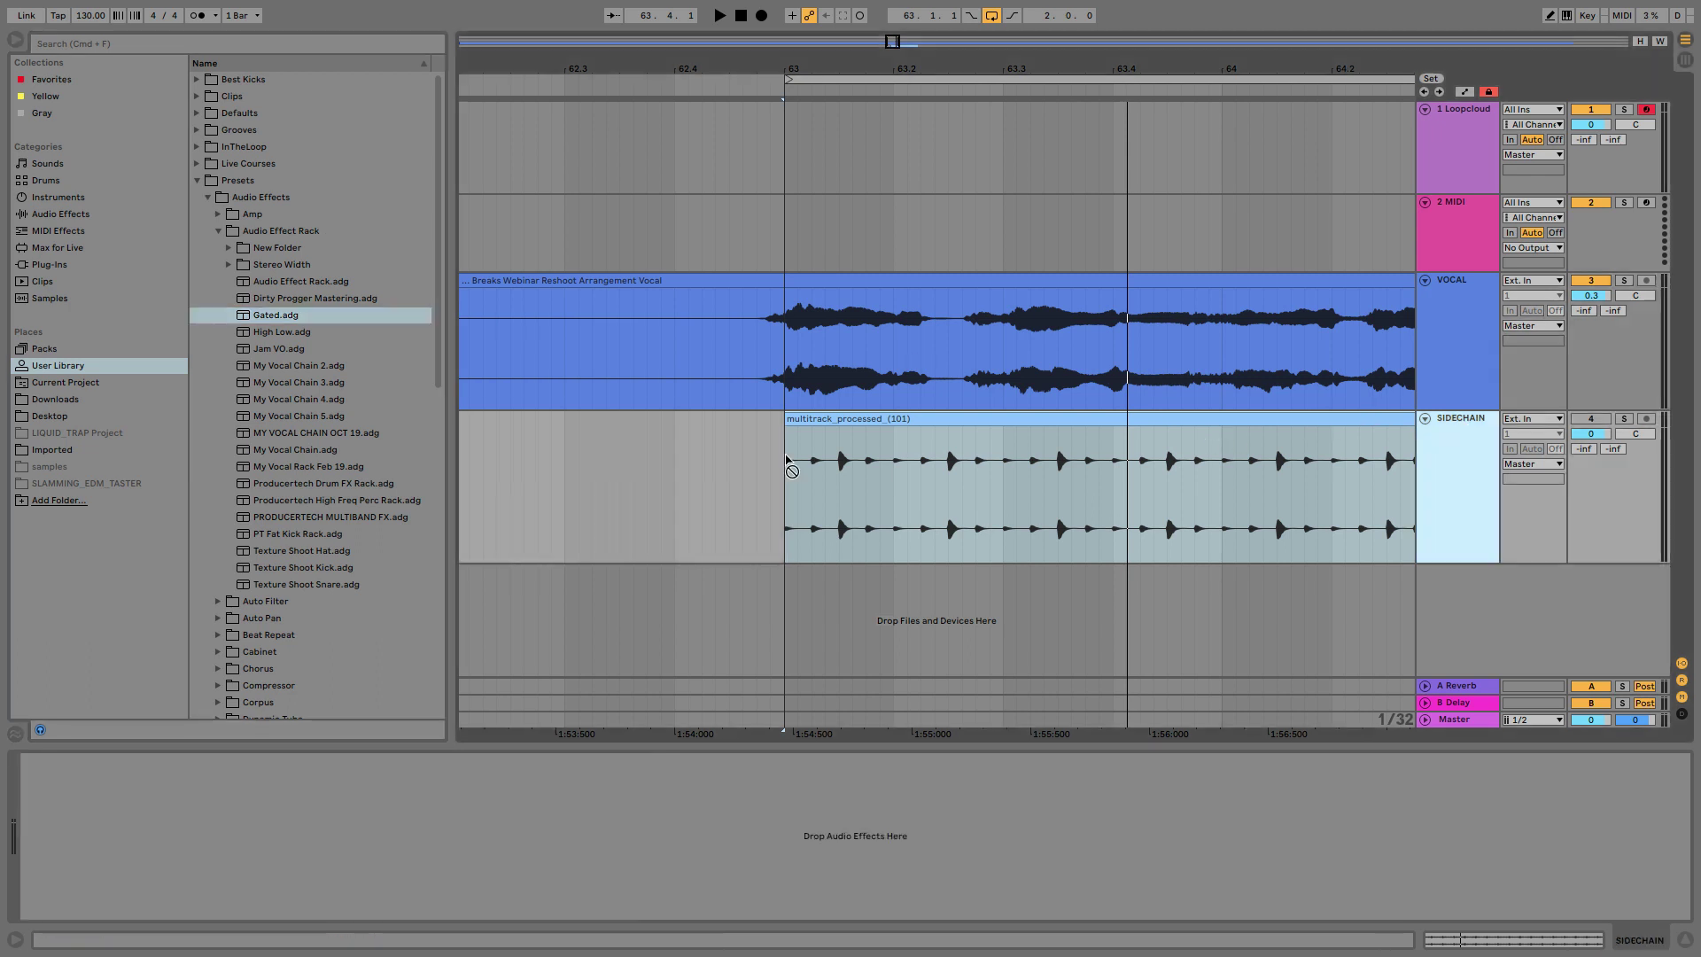
pyautogui.click(82, 368)
pyautogui.moveTo(83, 372); pyautogui.dragTo(85, 375)
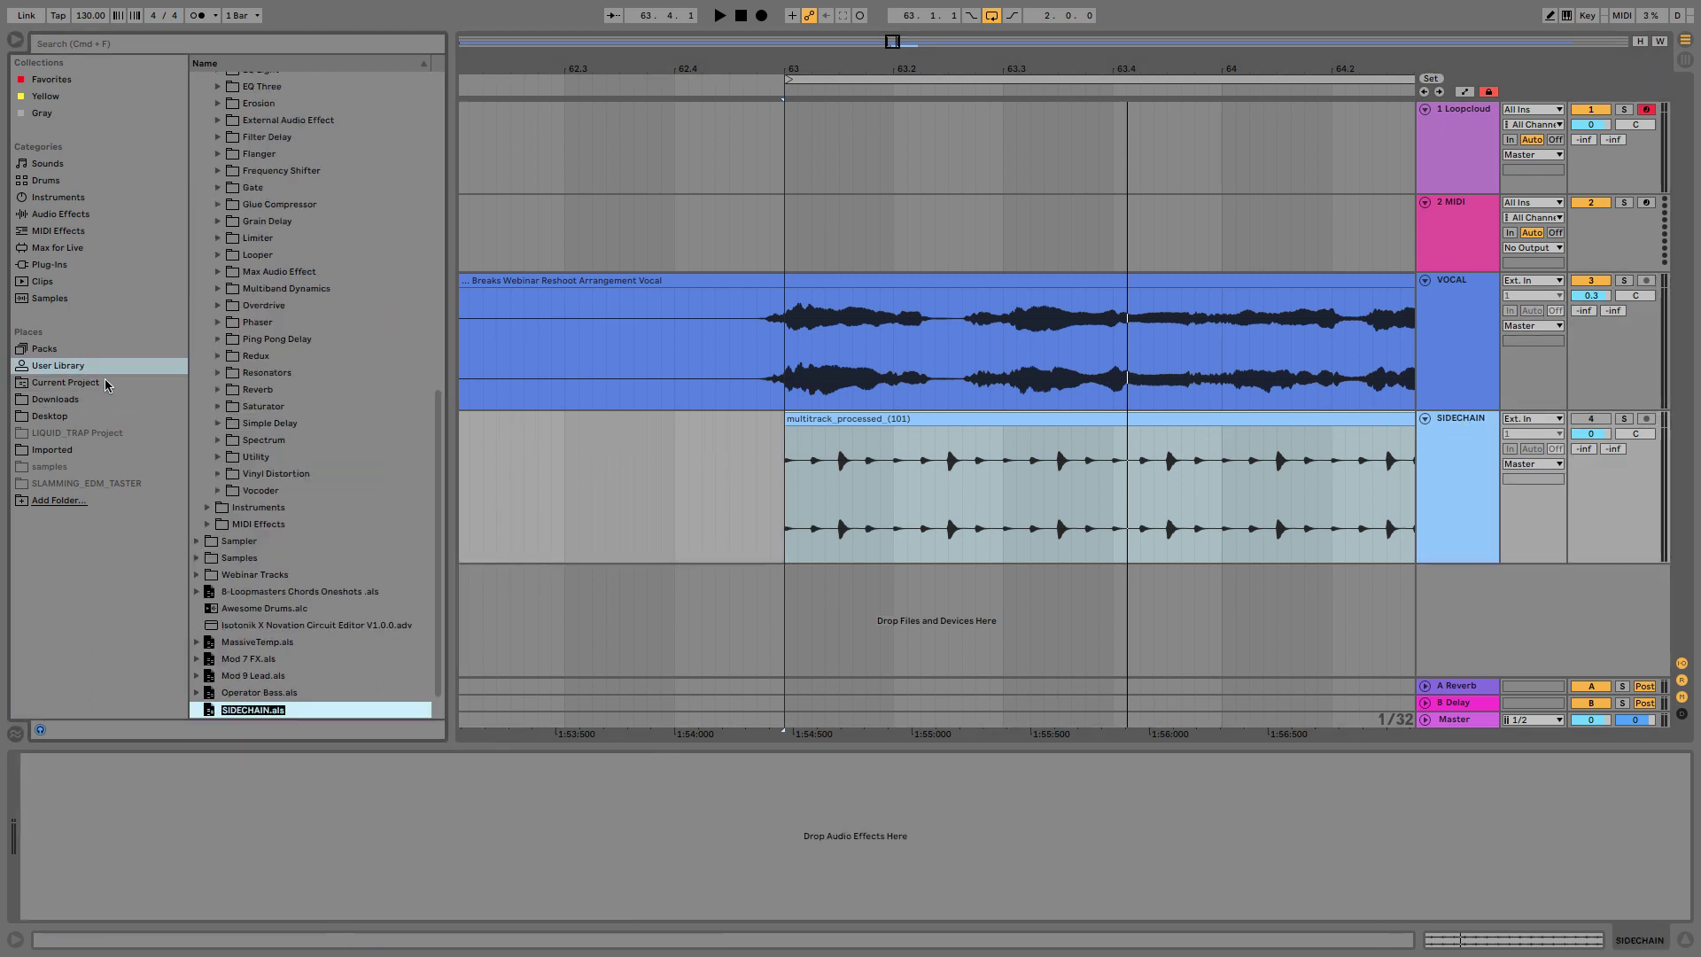
# Delete the Gated rack from the VOCAL track and remove the SIDECHAIN track from the set.
pyautogui.click(1453, 302)
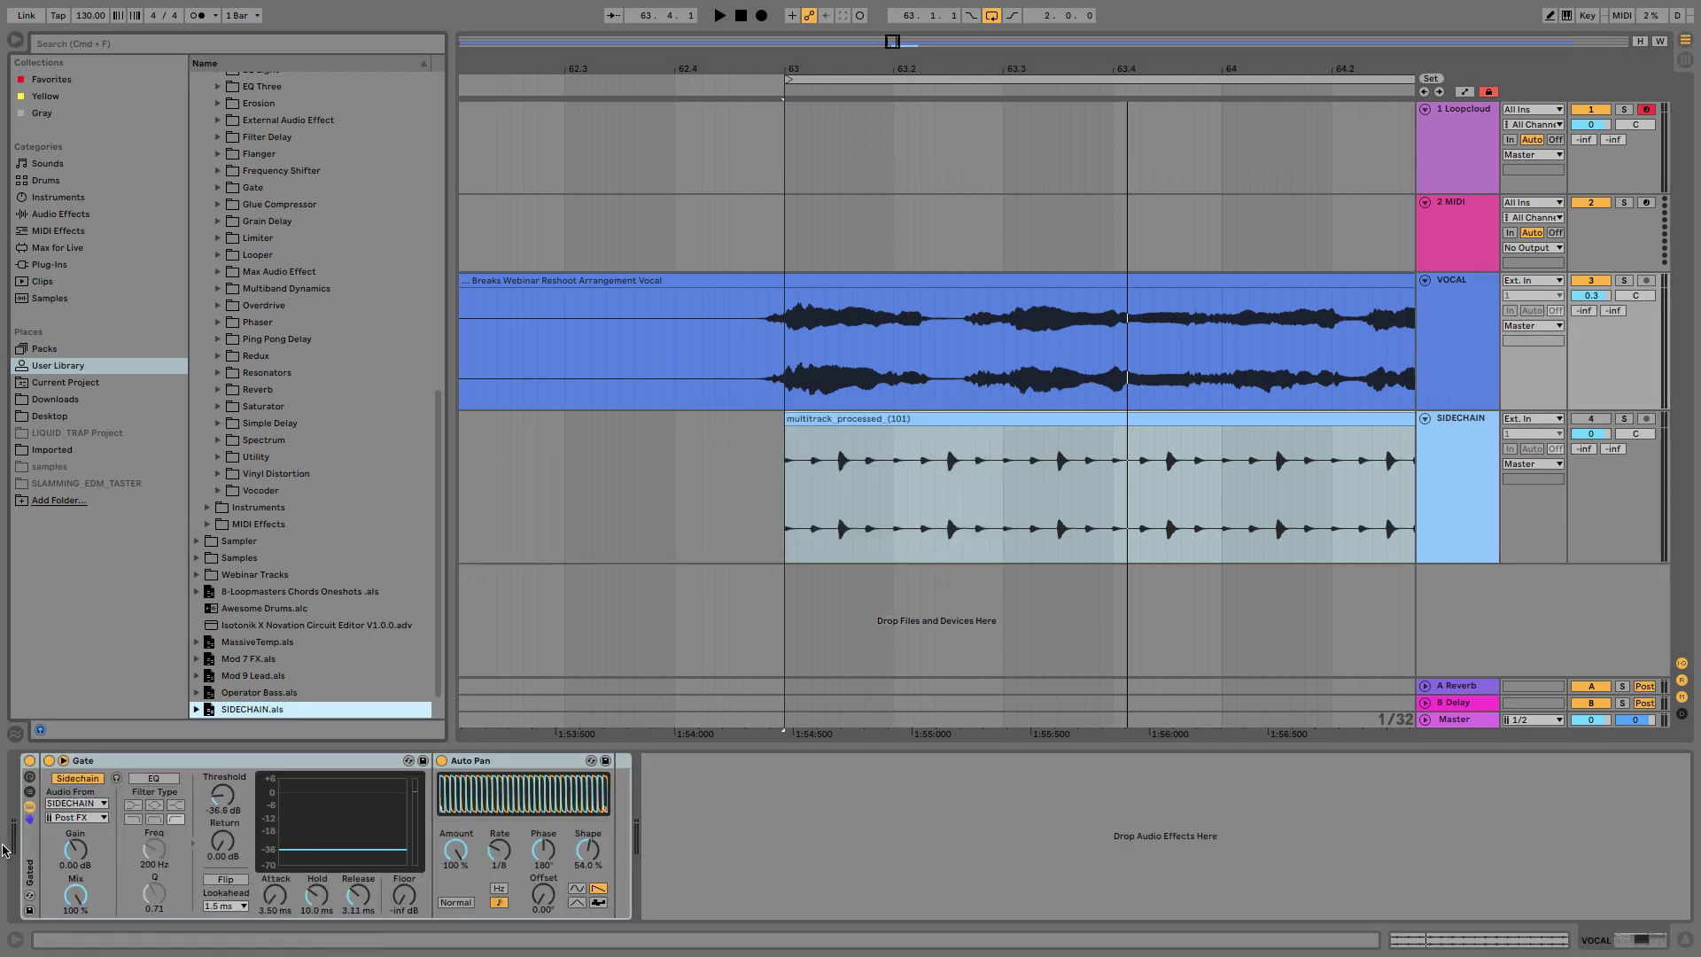
pyautogui.press('Delete')
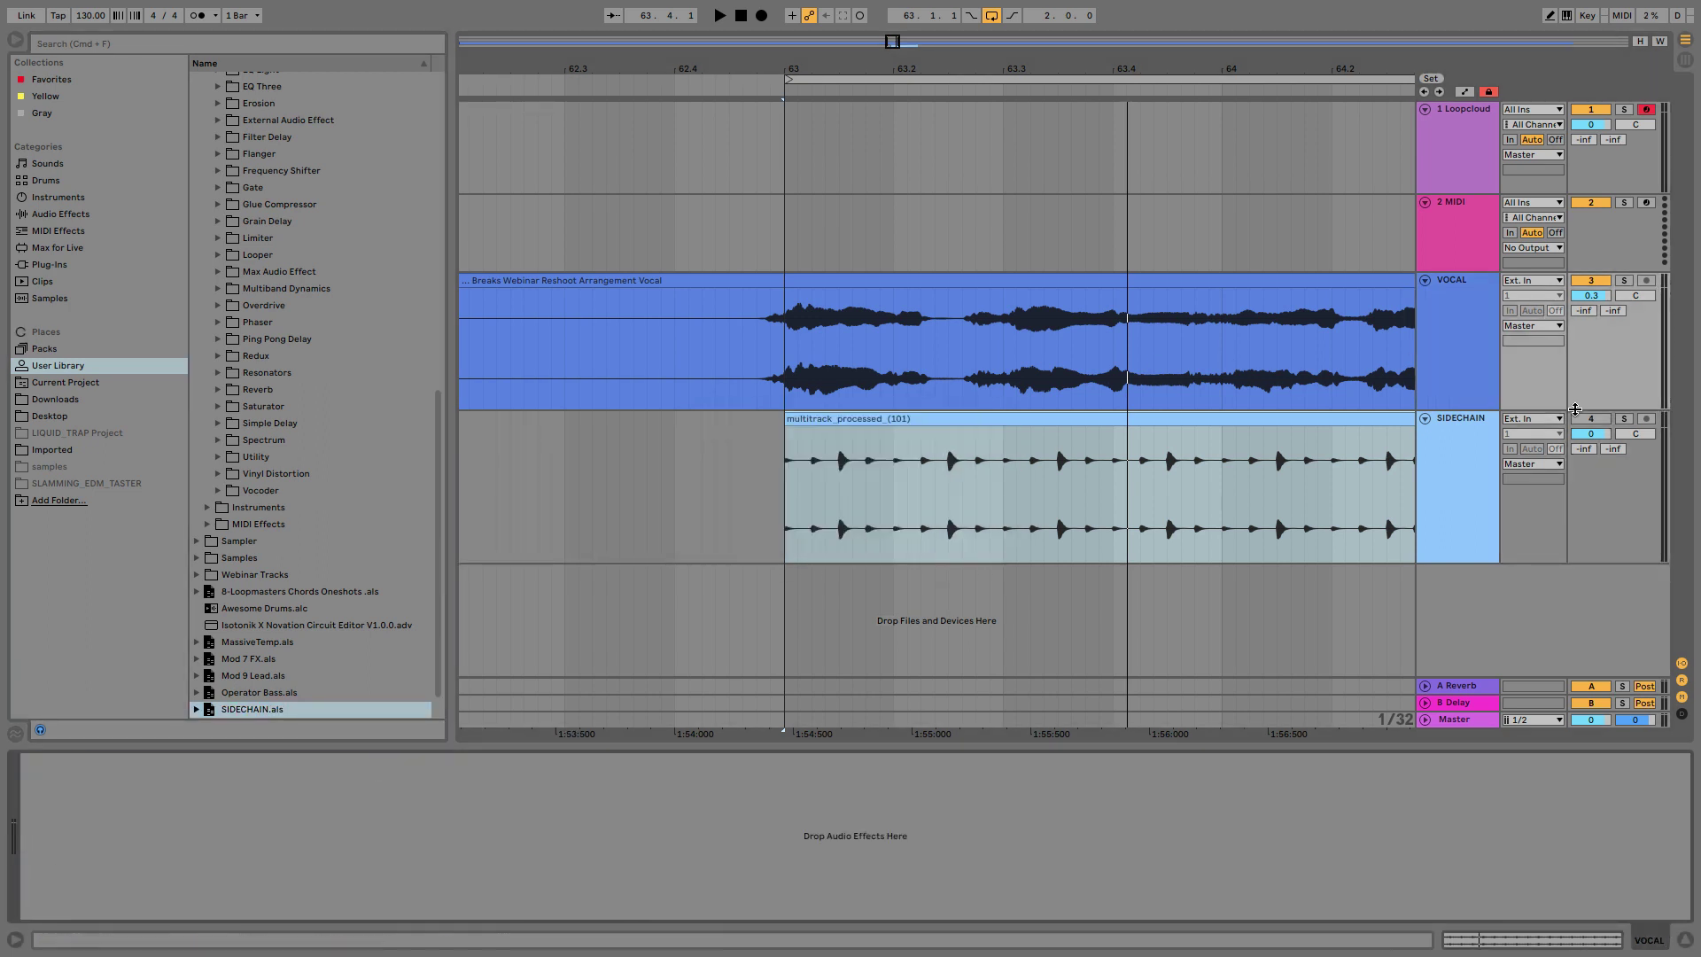
pyautogui.click(1459, 441)
pyautogui.press('Delete')
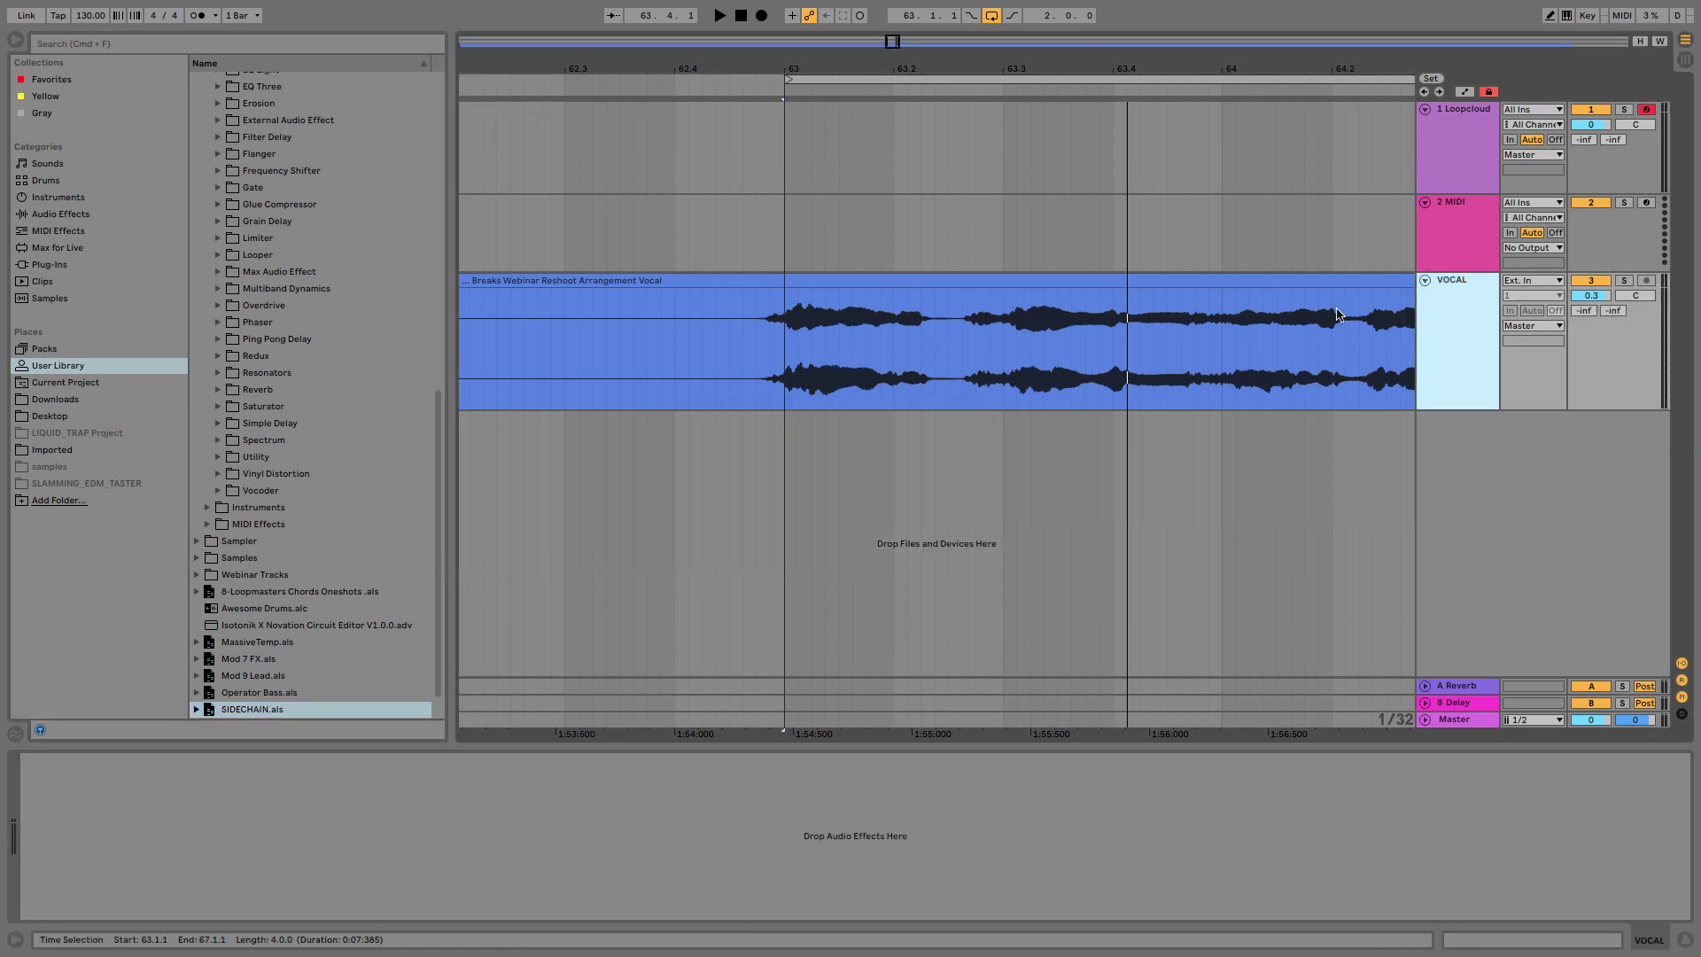
# Load SIDECHAIN.als from the User Library as a track below VOCAL, and add the Gated.adg rack to the VOCAL track.
pyautogui.moveTo(1063, 32); pyautogui.dragTo(858, 59)
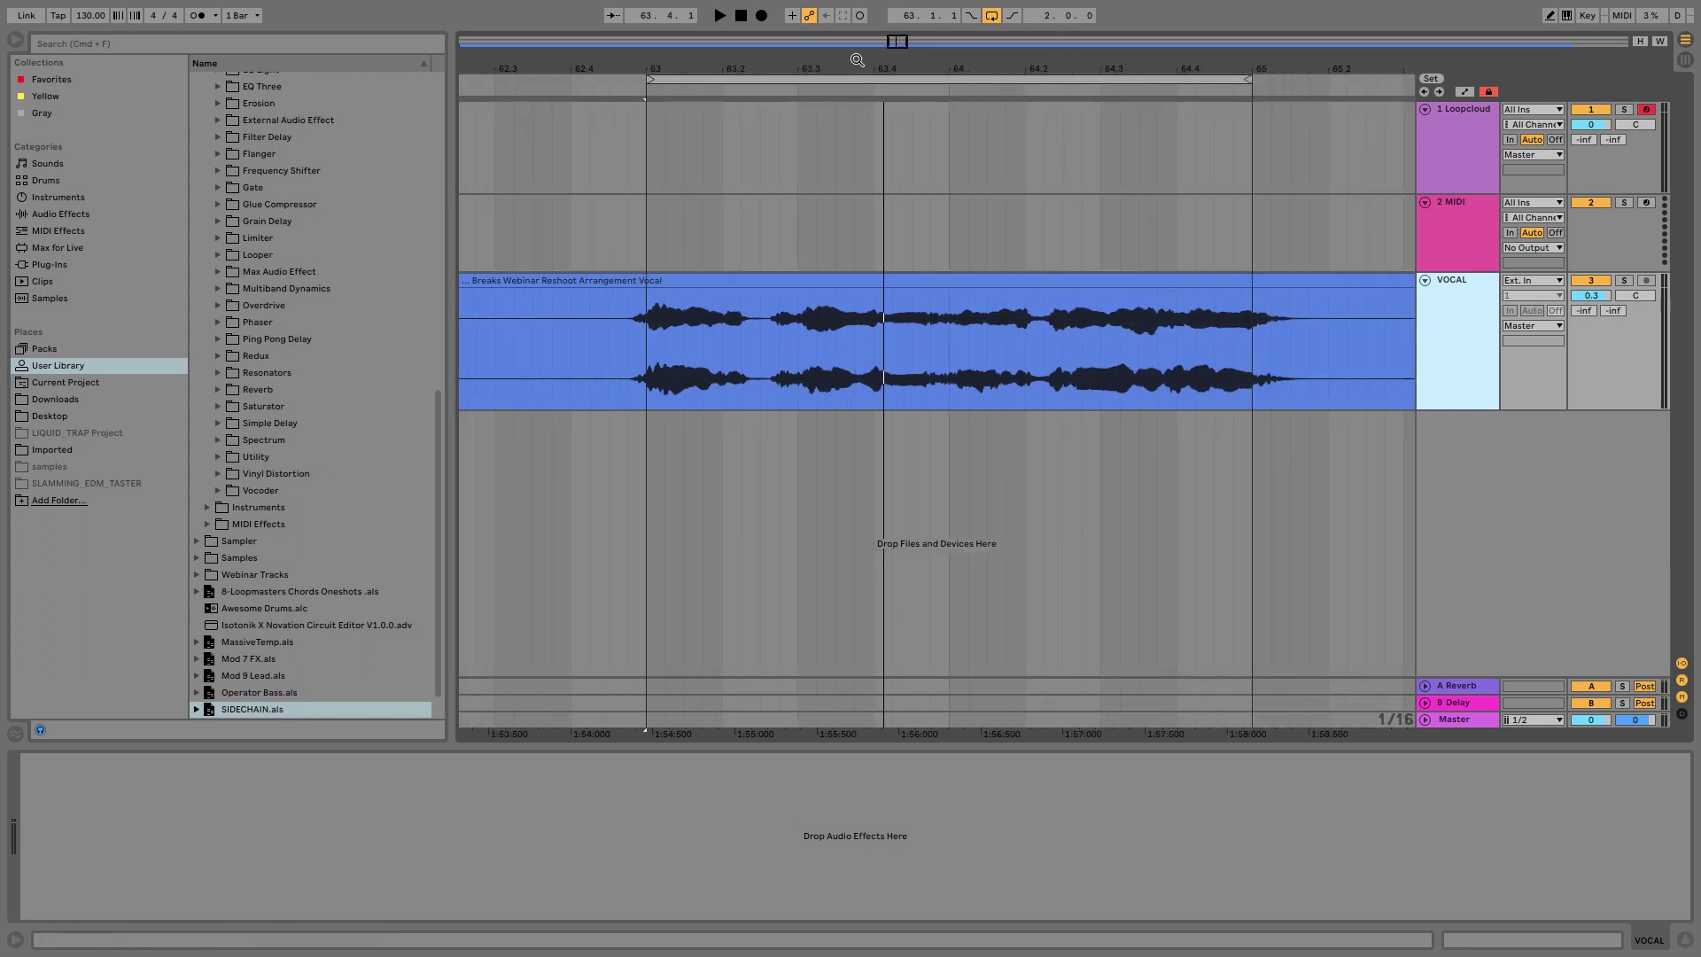
pyautogui.moveTo(233, 714); pyautogui.dragTo(1044, 518)
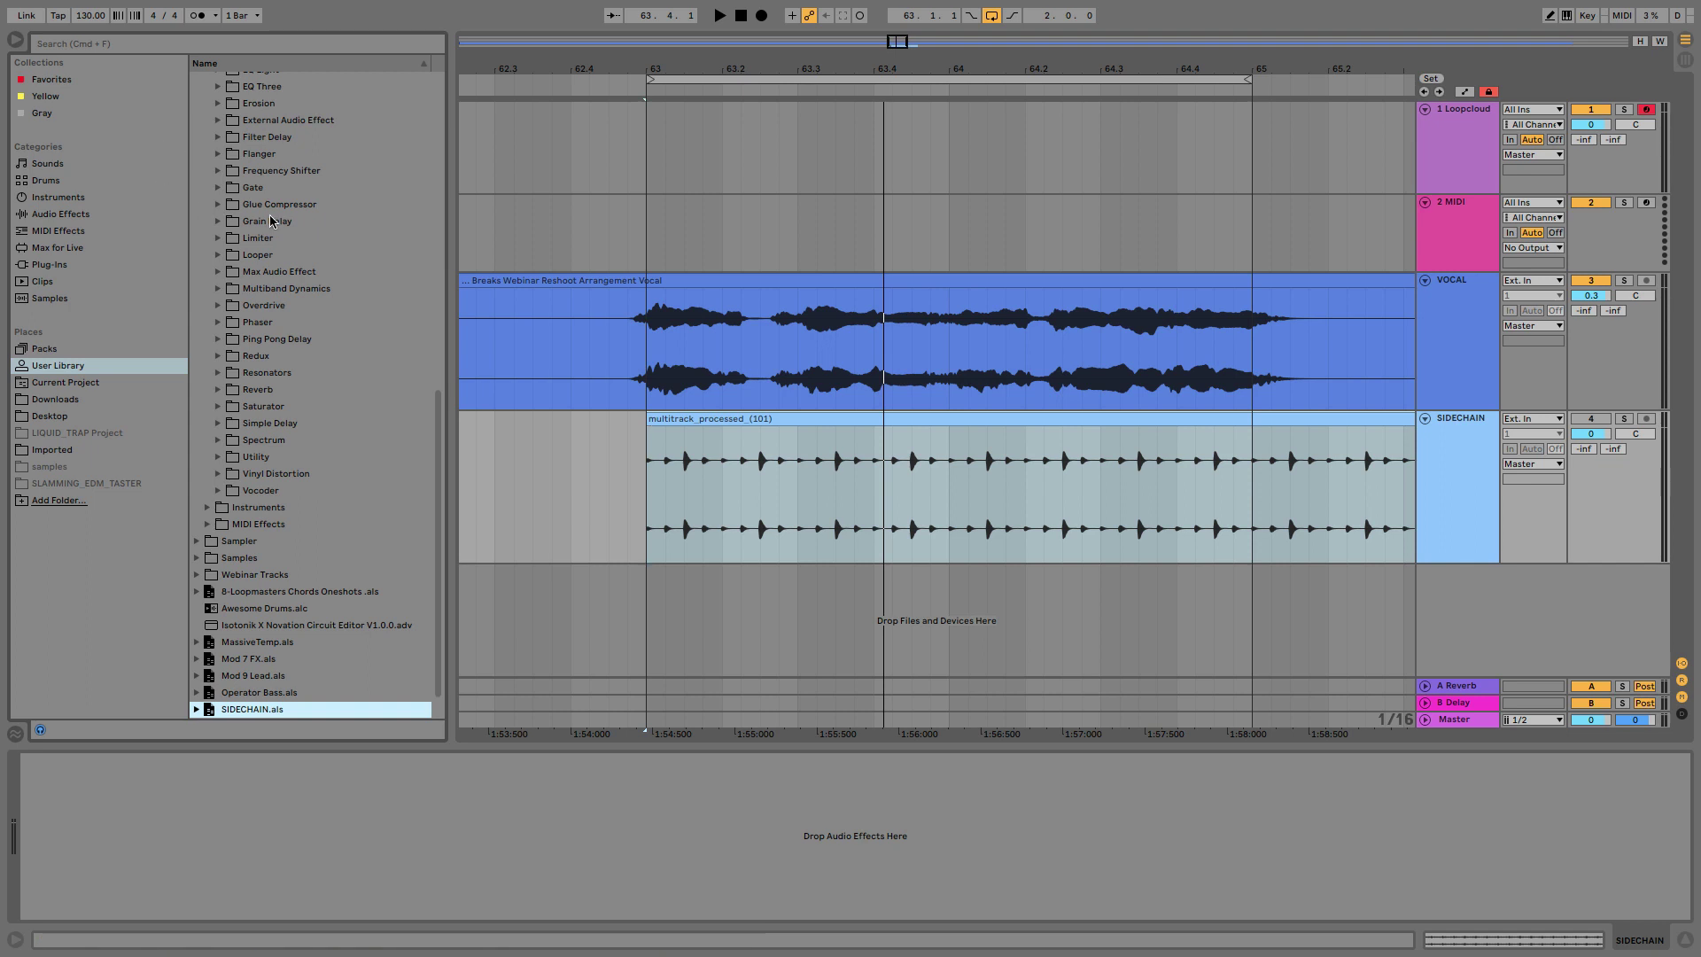
pyautogui.scroll(10, 267, 228)
pyautogui.moveTo(266, 243); pyautogui.dragTo(1060, 243)
pyautogui.moveTo(1440, 307); pyautogui.dragTo(1443, 300)
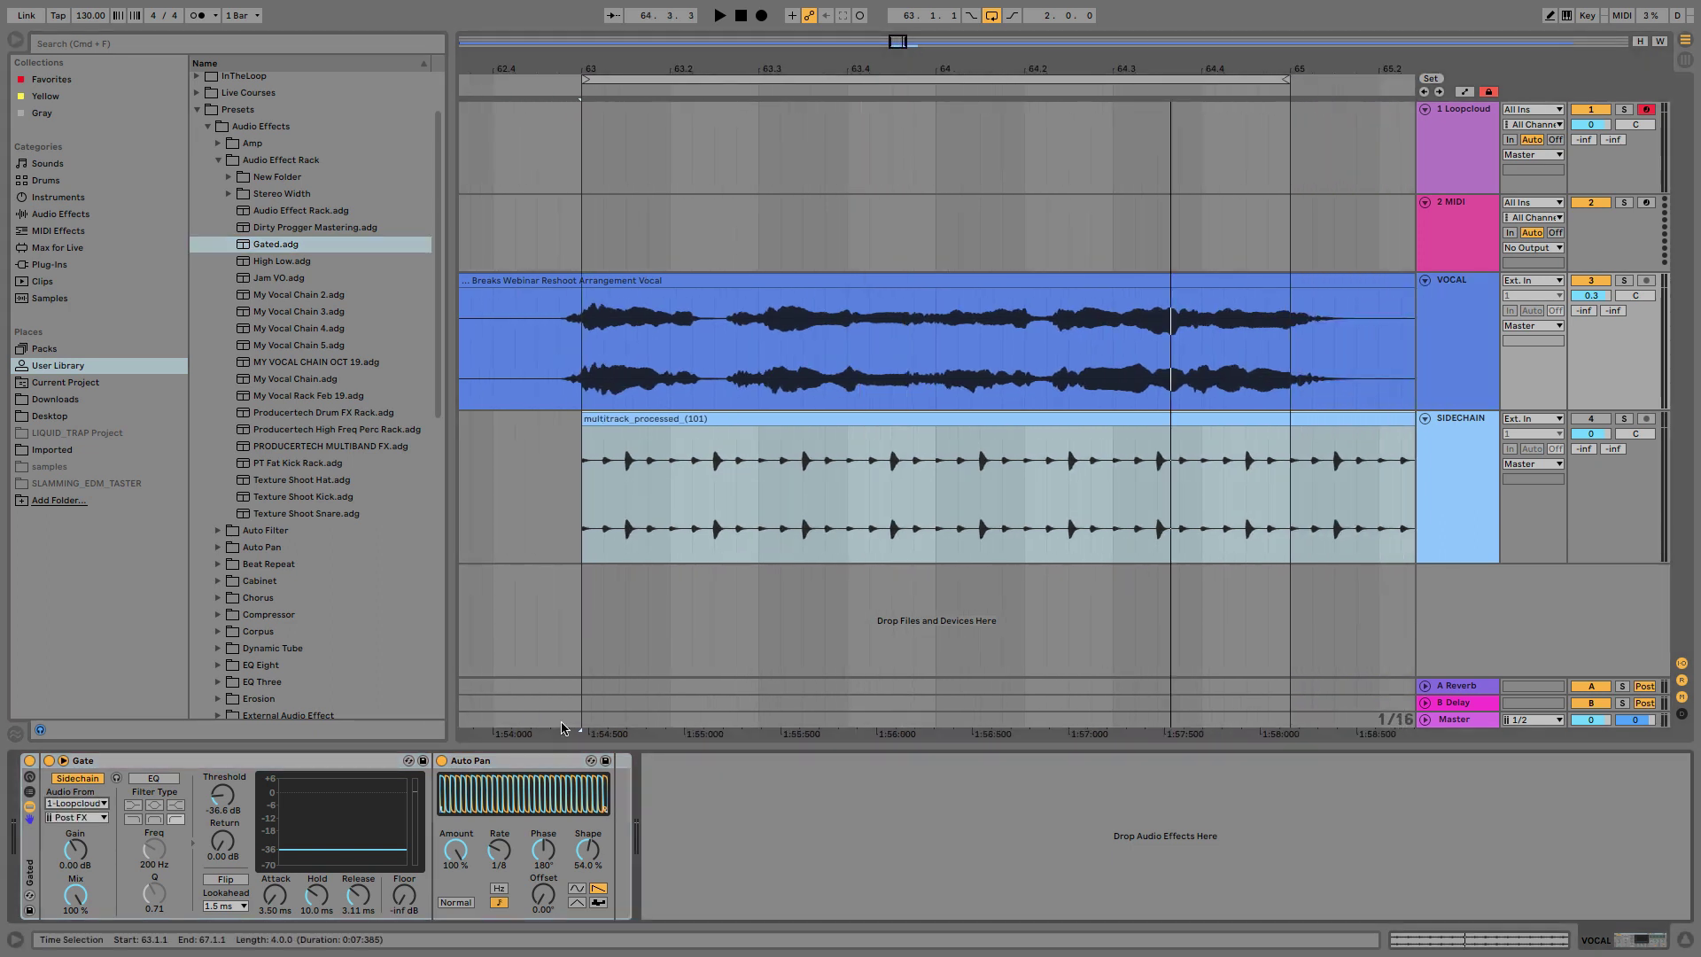
# Set the reloaded Gate's sidechain Audio From source to SIDECHAIN and play back the gated vocal.
pyautogui.click(76, 803)
pyautogui.click(96, 845)
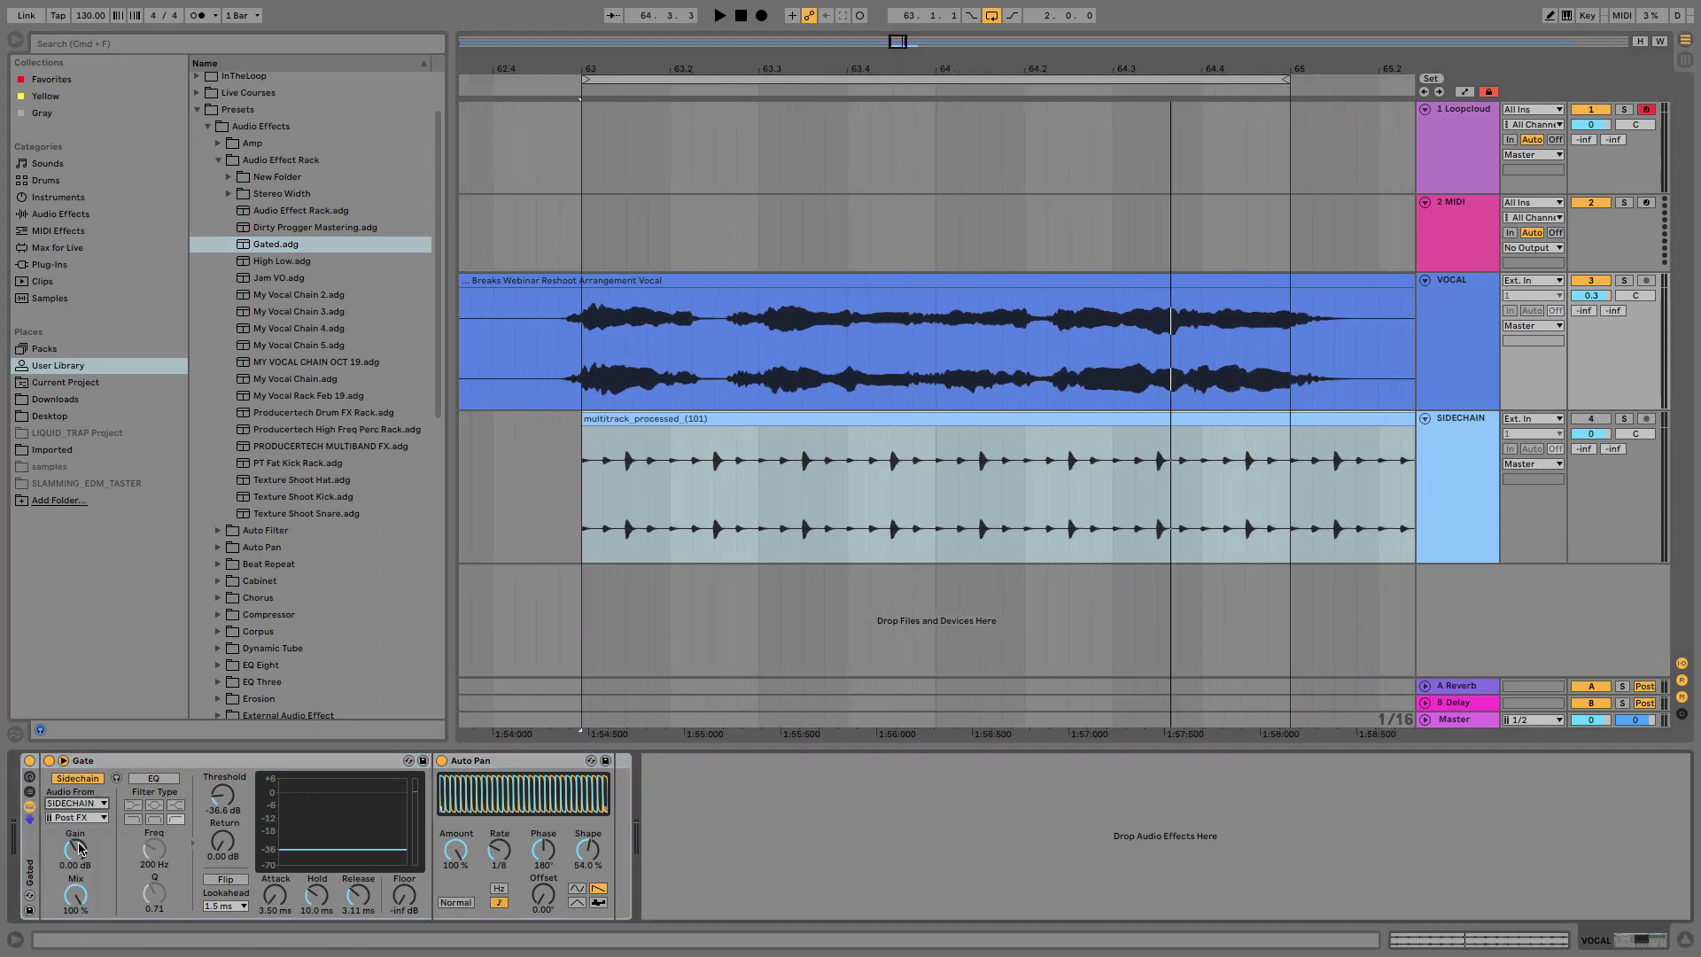
pyautogui.press('space')
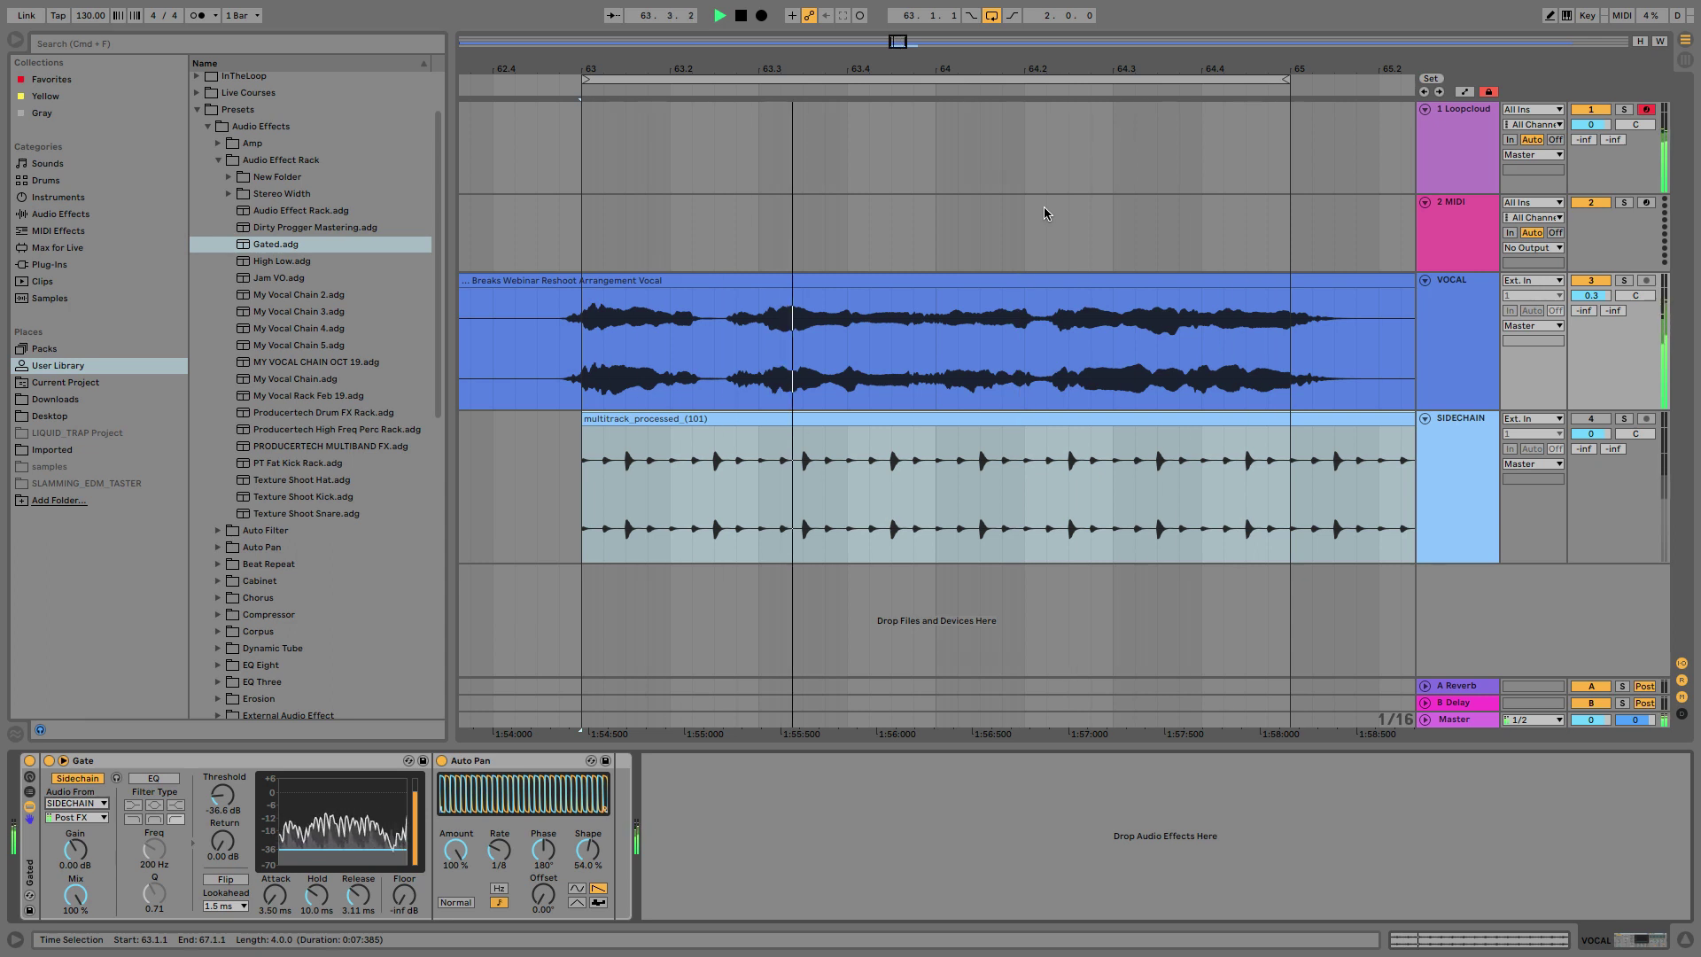
pyautogui.press('space')
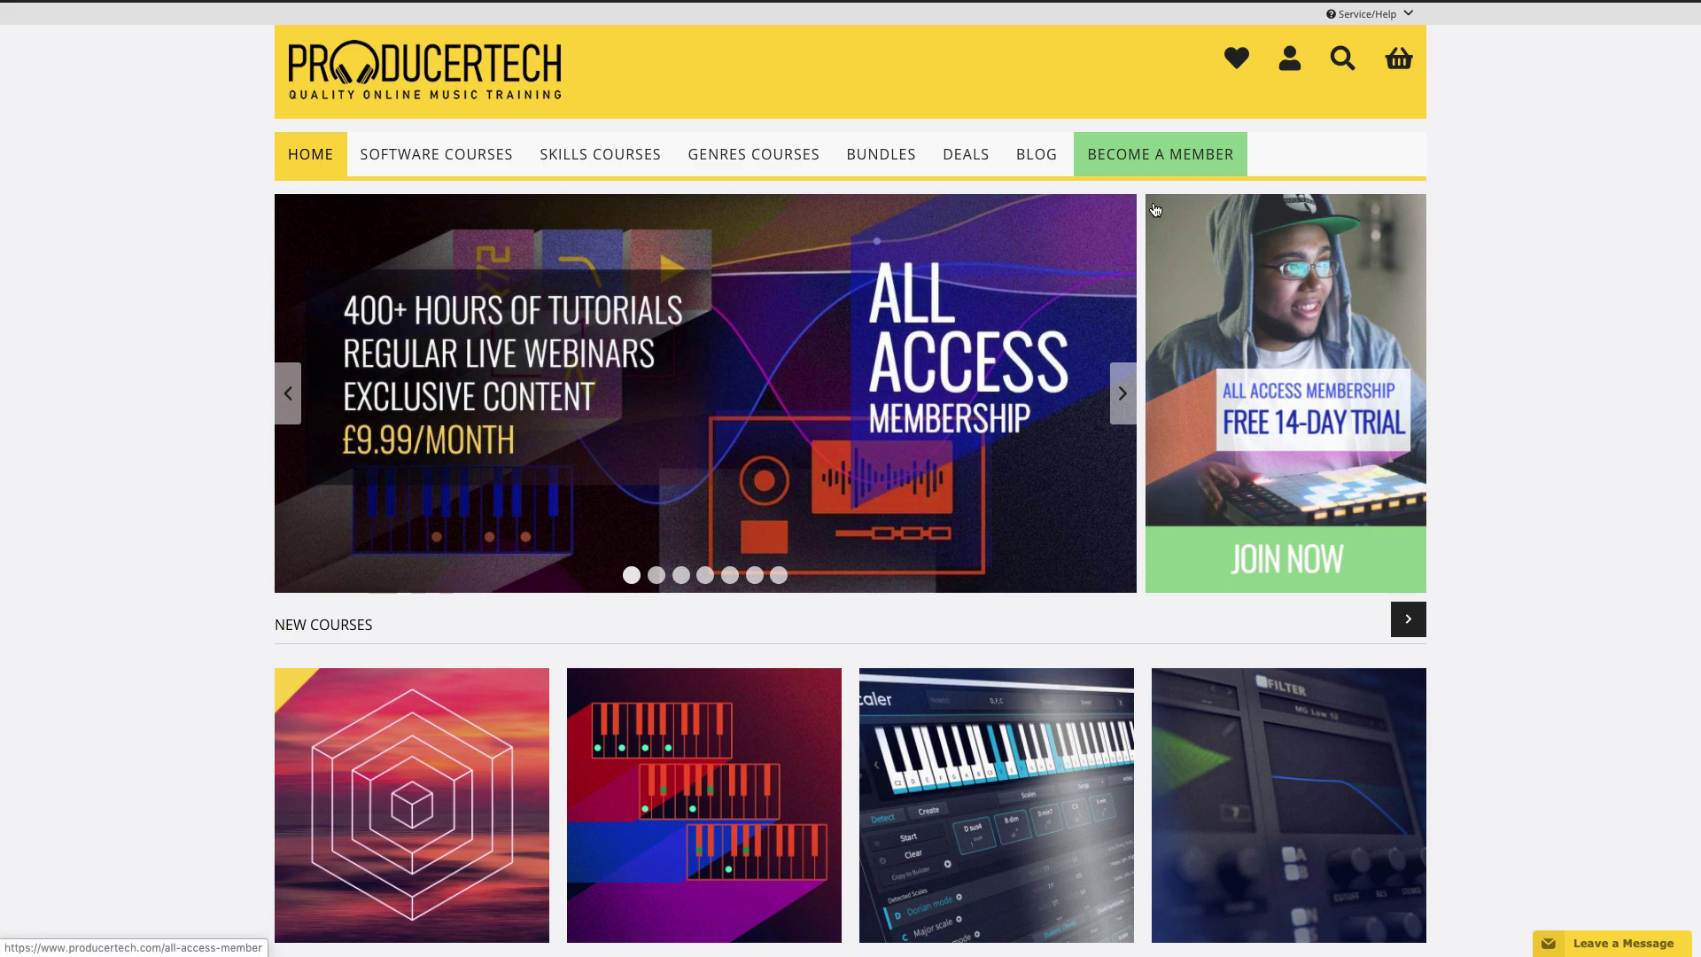
# On the Producertech website, open the All Access Membership page and look through the membership details.
pyautogui.click(1170, 174)
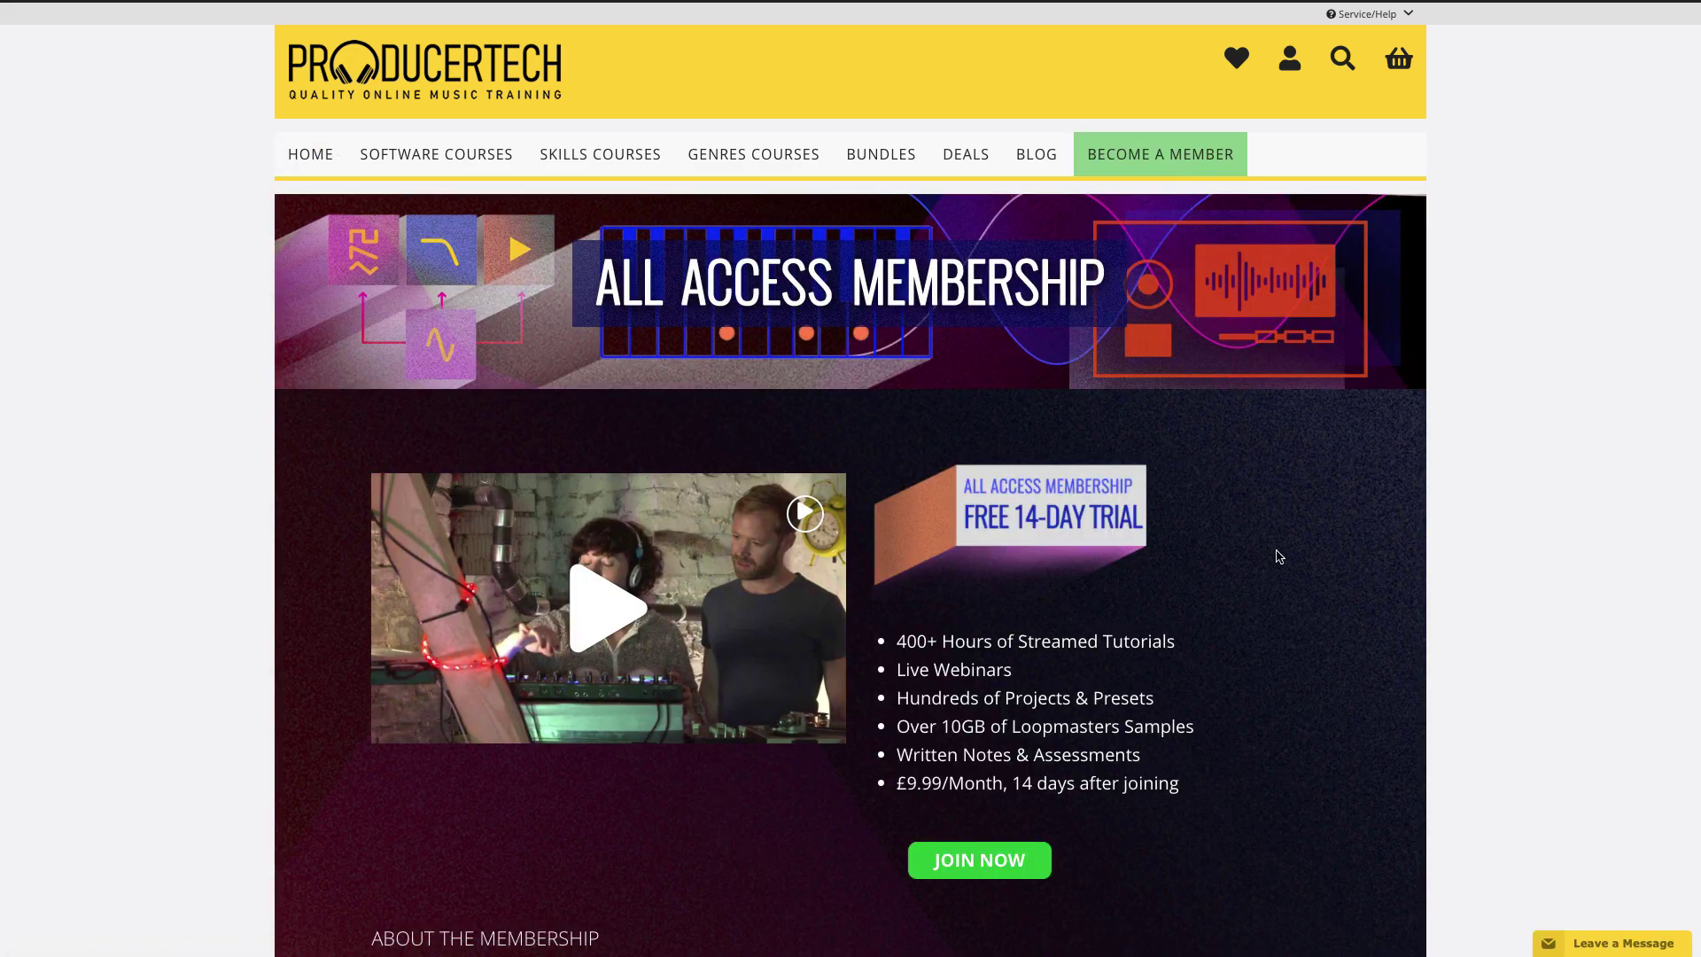
pyautogui.scroll(-5, 1279, 557)
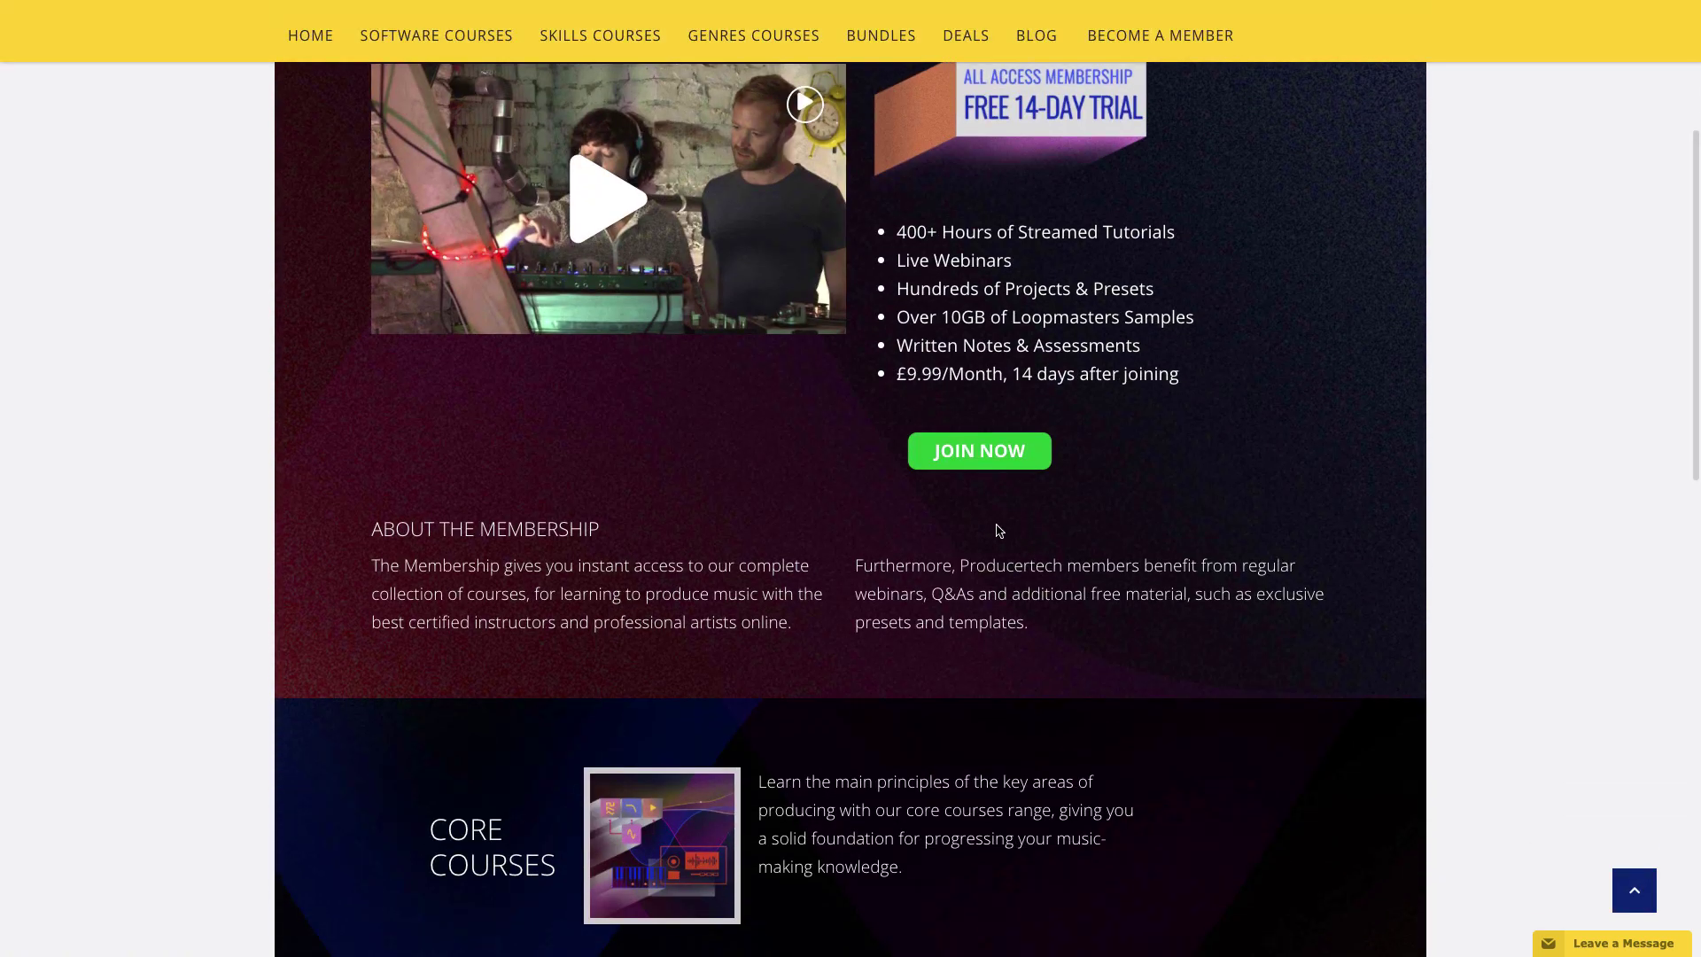